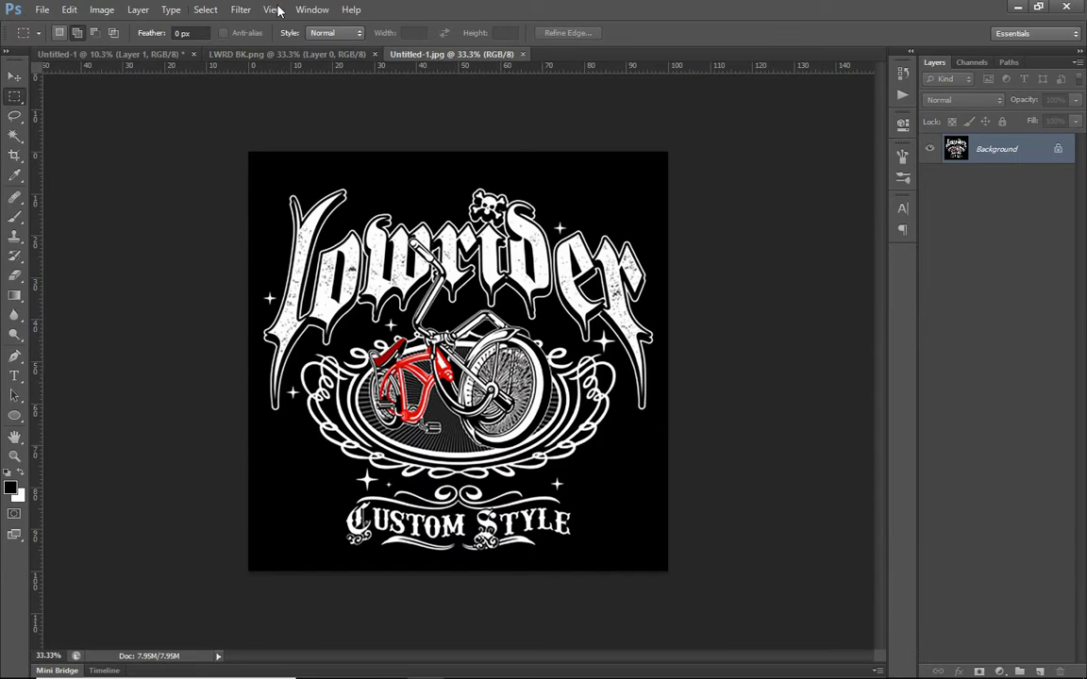
# Float Untitled-1.jpg in its own window and save the line art as LWRD BK- COLORING_FINAL.psd.
pyautogui.click(278, 10)
pyautogui.click(552, 211)
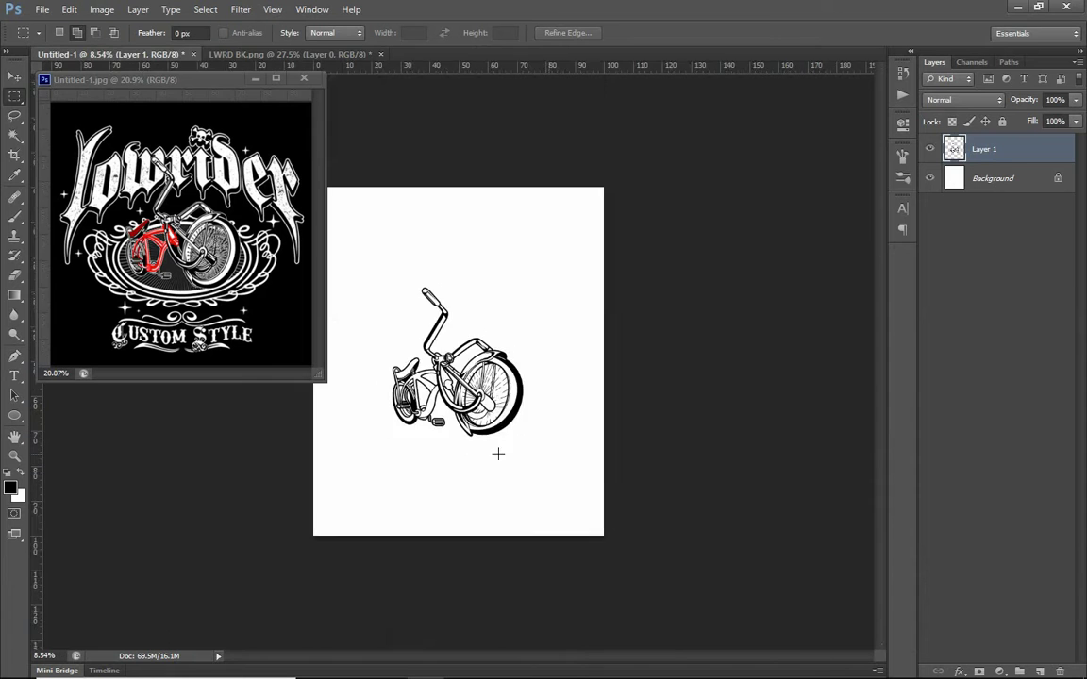
pyautogui.click(450, 160)
pyautogui.click(598, 342)
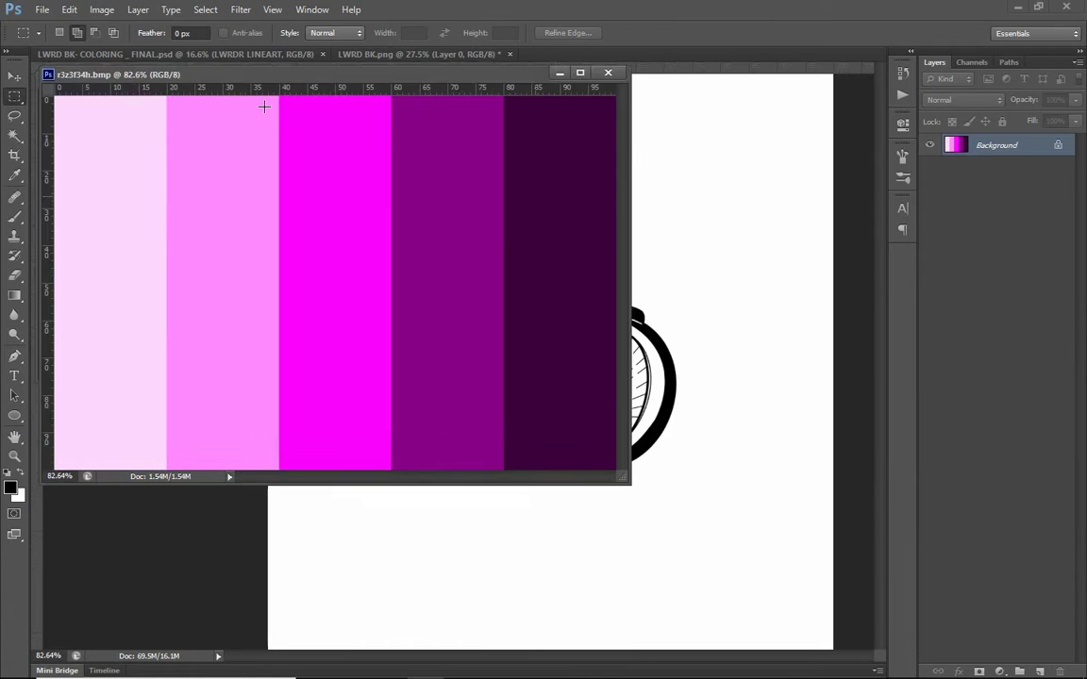
# Shrink the magenta palette window and move it down-left so all five swatches show.
pyautogui.moveTo(265, 74); pyautogui.dragTo(376, 165)
pyautogui.moveTo(740, 577); pyautogui.dragTo(577, 458)
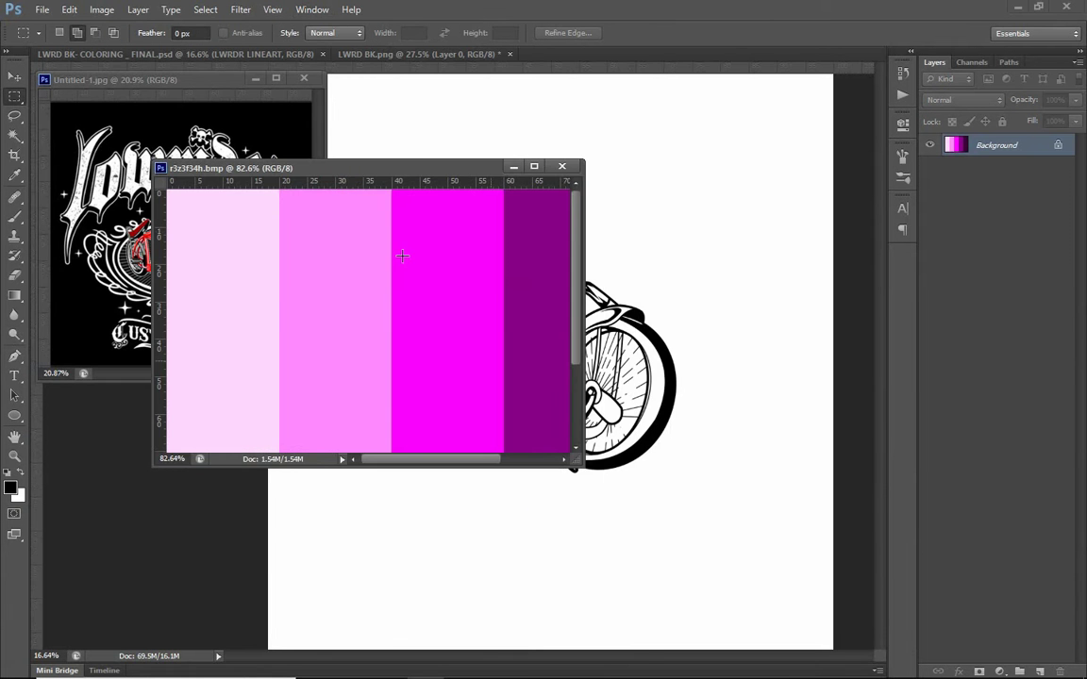
pyautogui.moveTo(384, 175)
pyautogui.mouseDown()
pyautogui.moveTo(367, 336)
pyautogui.moveTo(268, 356)
pyautogui.moveTo(268, 374)
pyautogui.mouseUp()
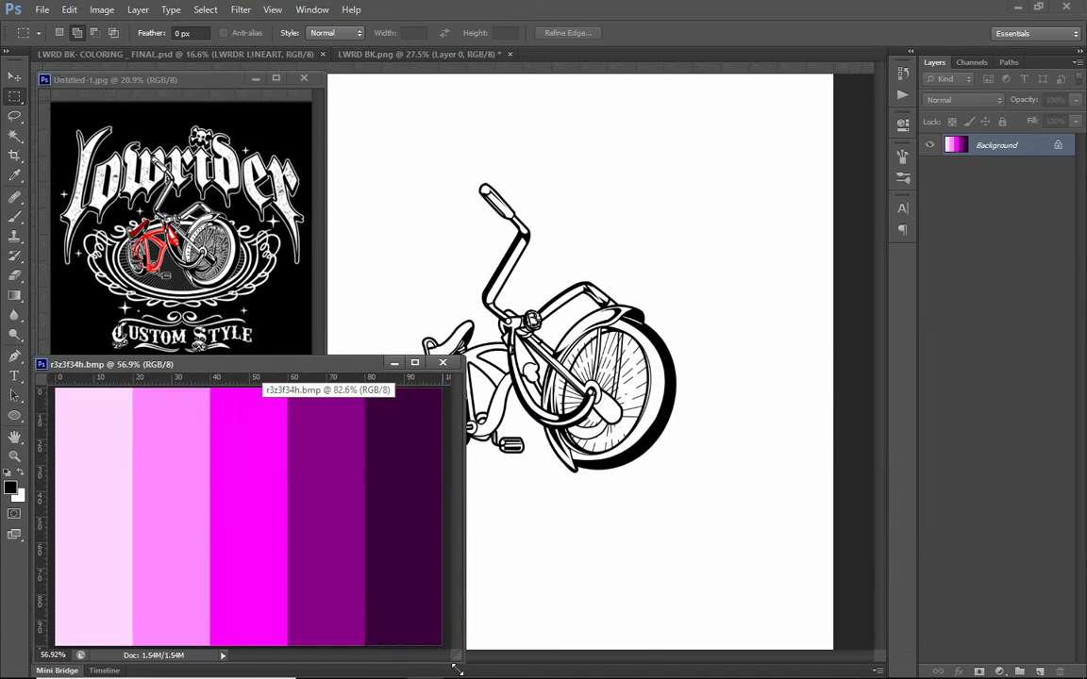
pyautogui.click(472, 195)
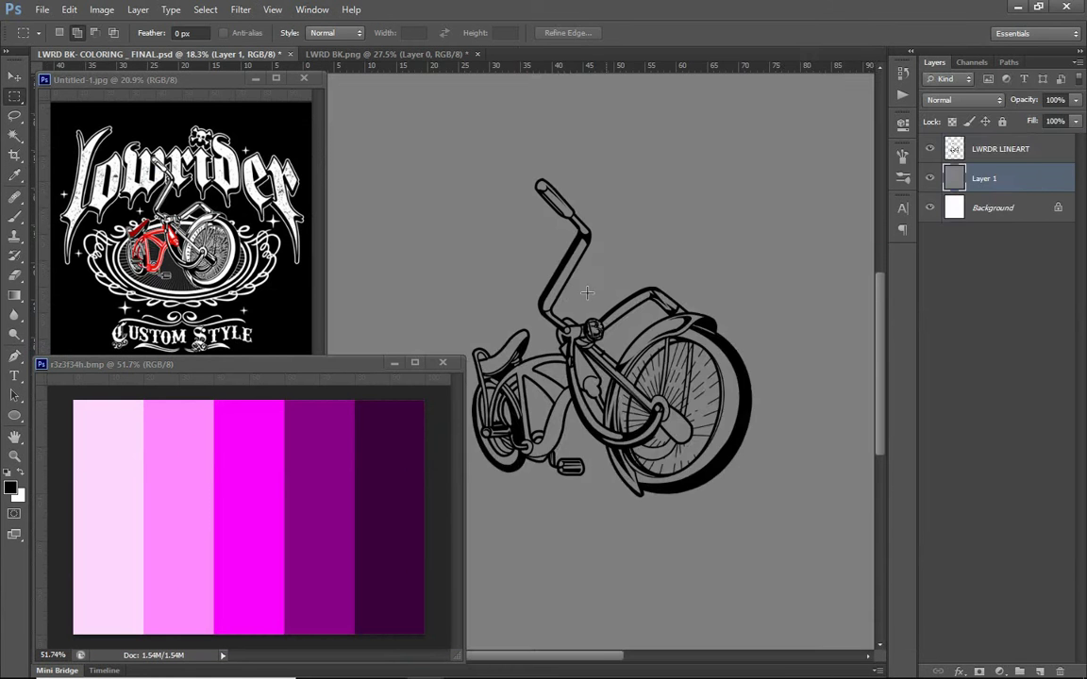
# Set the Pen tool to Shape mode with a dark purple fill.
pyautogui.scroll(2, 570, 487)
pyautogui.scroll(2, 570, 486)
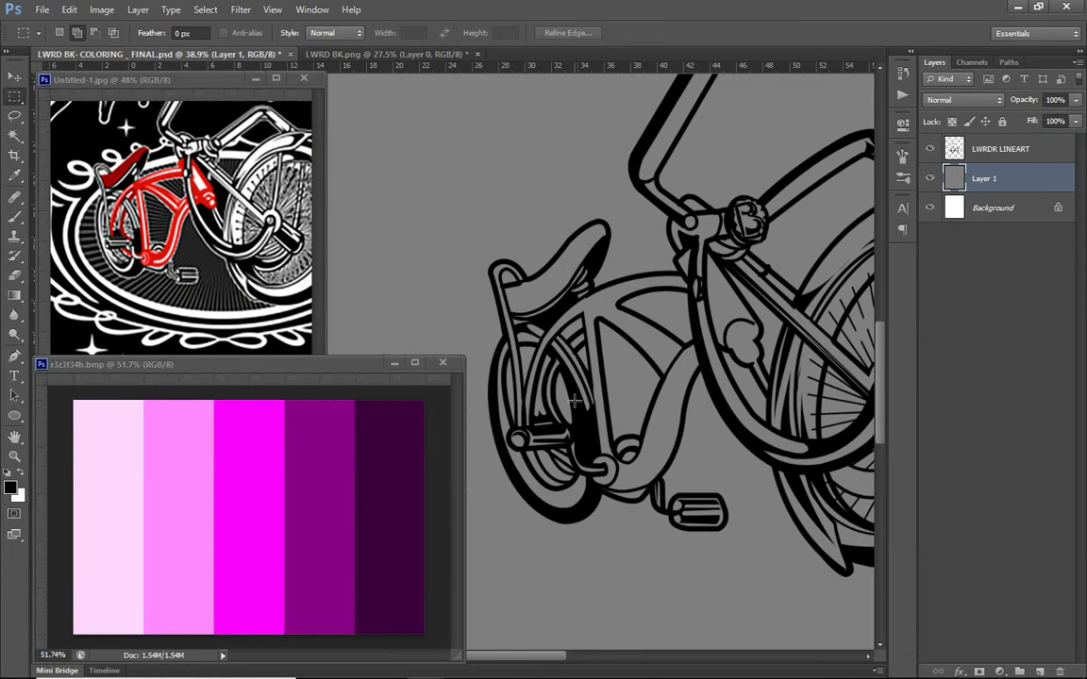
pyautogui.press('p')
pyautogui.click(137, 33)
pyautogui.click(197, 38)
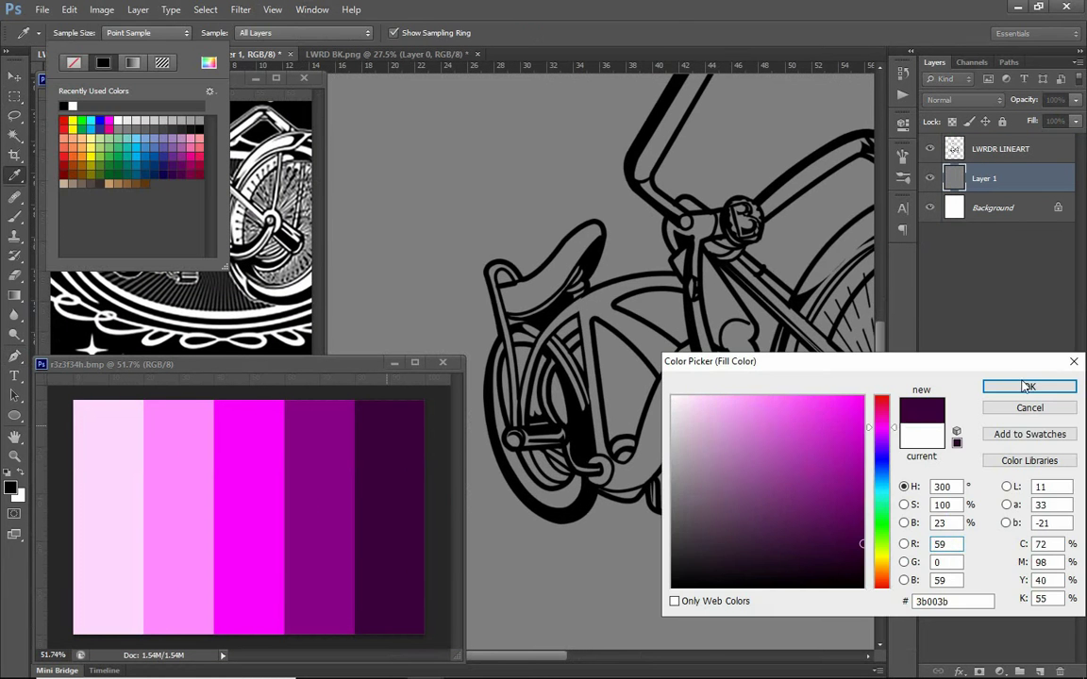
pyautogui.click(1026, 383)
# Trace and close the saddle outline so it fills dark purple.
pyautogui.scroll(3, 670, 386)
pyautogui.moveTo(670, 386); pyautogui.dragTo(691, 397)
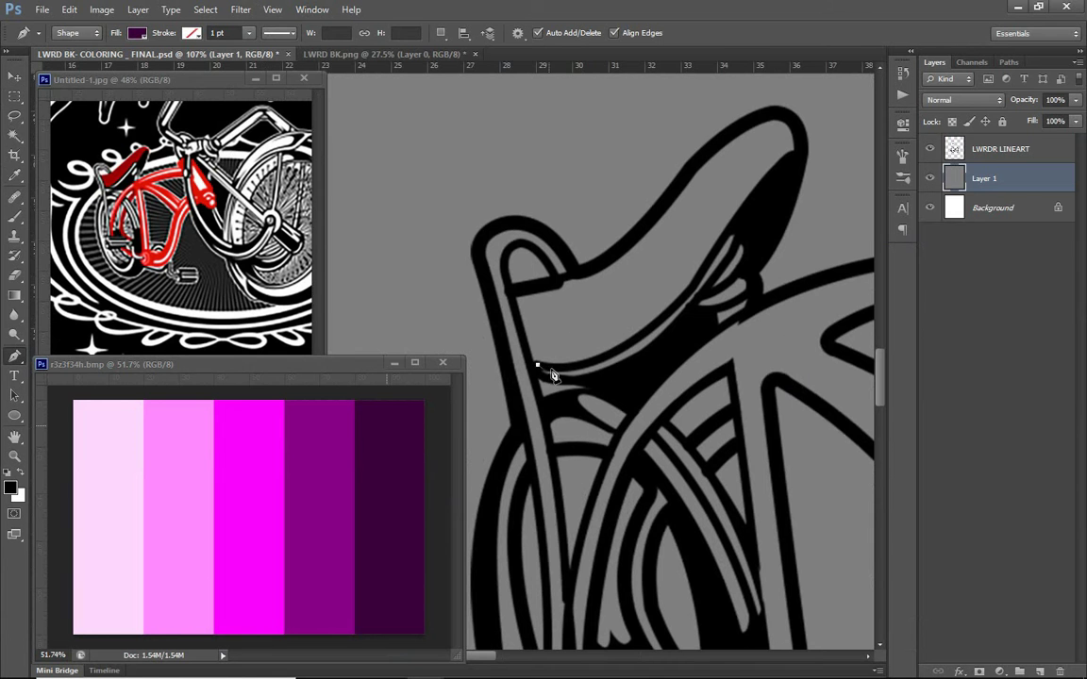
pyautogui.click(537, 364)
pyautogui.moveTo(648, 333); pyautogui.dragTo(692, 296)
pyautogui.click(769, 113)
pyautogui.click(736, 126)
pyautogui.click(675, 192)
pyautogui.click(619, 252)
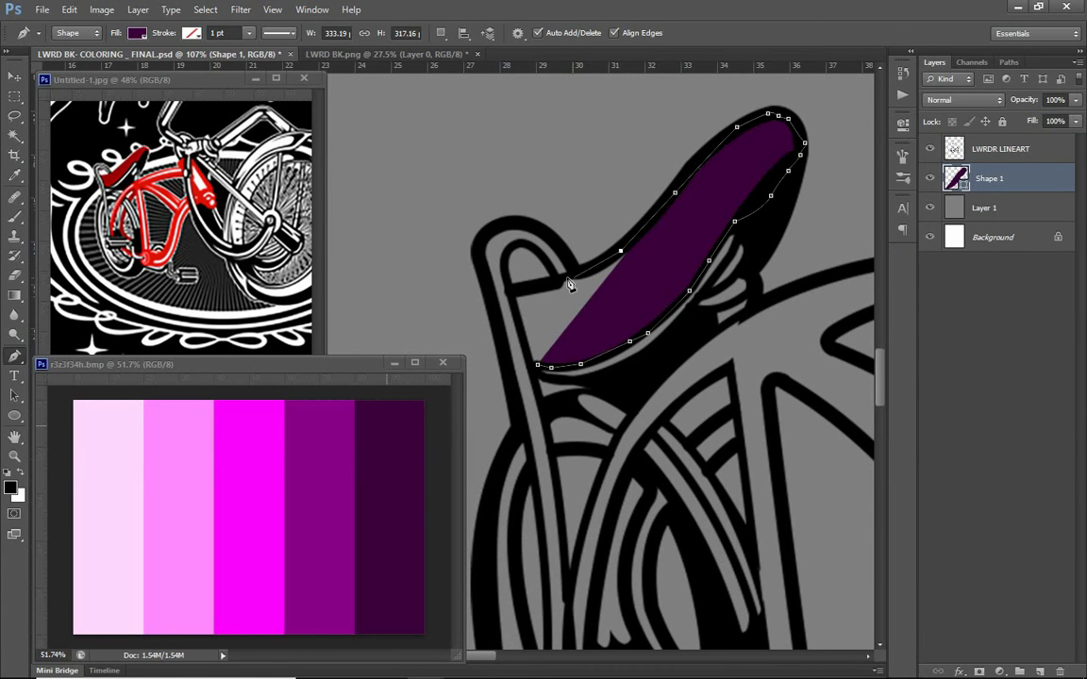
pyautogui.click(534, 371)
# Add a layer mask to the LWRDR LINEART layer.
pyautogui.scroll(-5, 625, 368)
pyautogui.scroll(-1, 322, 502)
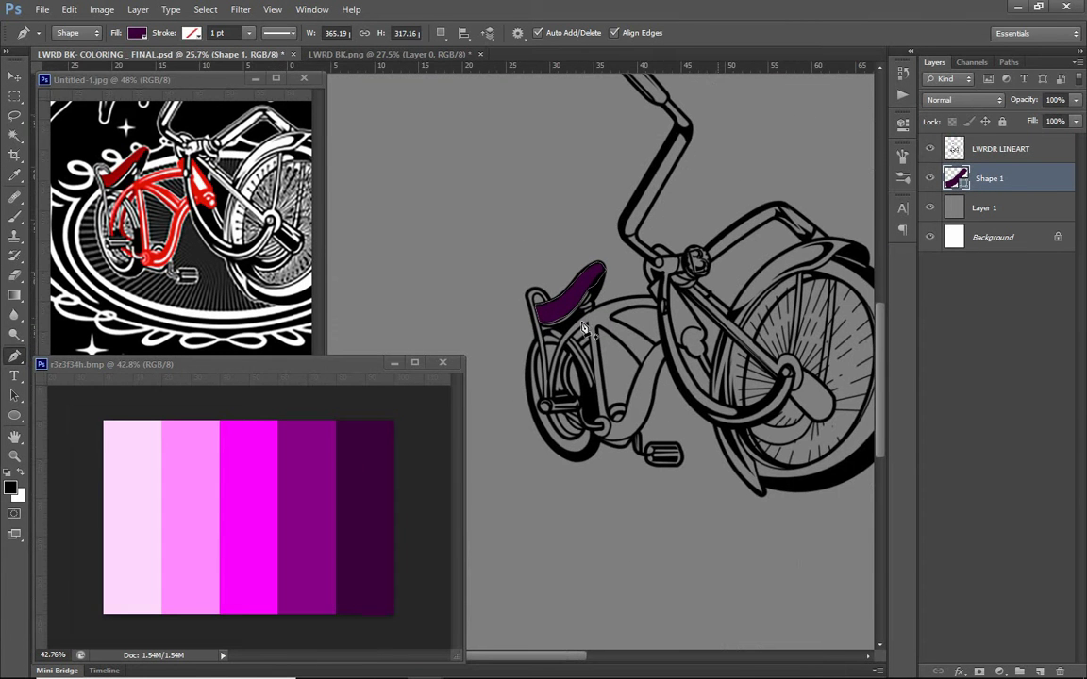
pyautogui.scroll(1, 641, 326)
pyautogui.scroll(2, 641, 325)
pyautogui.click(1037, 149)
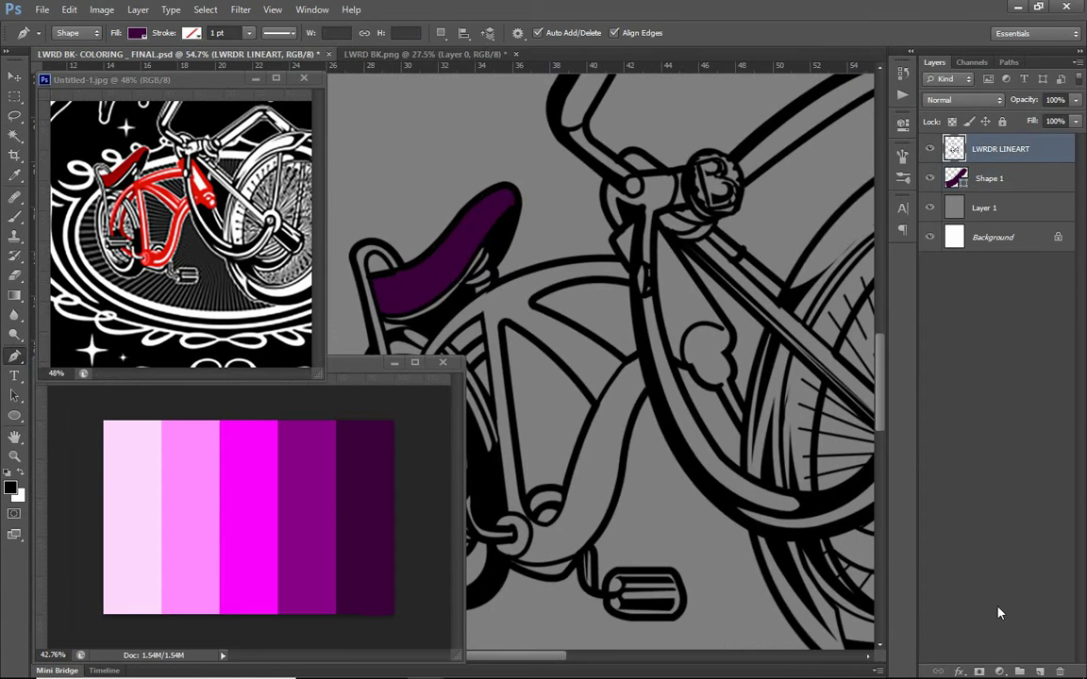
pyautogui.click(999, 671)
pyautogui.scroll(2, 661, 328)
pyautogui.scroll(1, 661, 327)
# Choose a brush from the presets and brush settings, then select the layer below.
pyautogui.press('b')
pyautogui.click(903, 174)
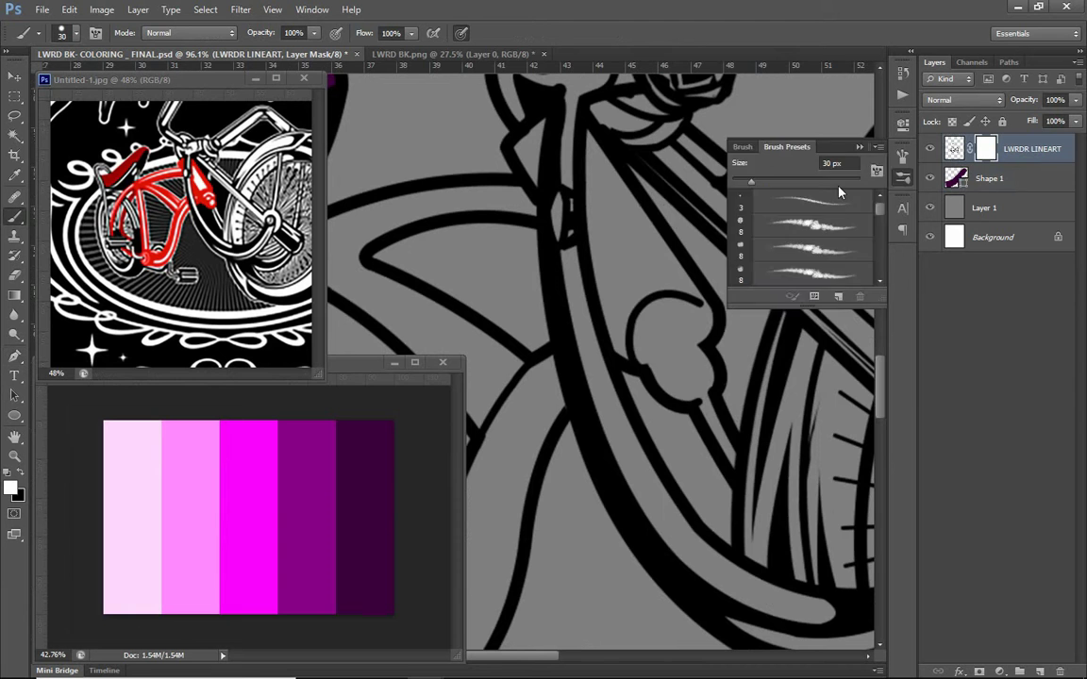
pyautogui.click(902, 154)
pyautogui.click(903, 153)
pyautogui.moveTo(697, 271); pyautogui.dragTo(696, 271)
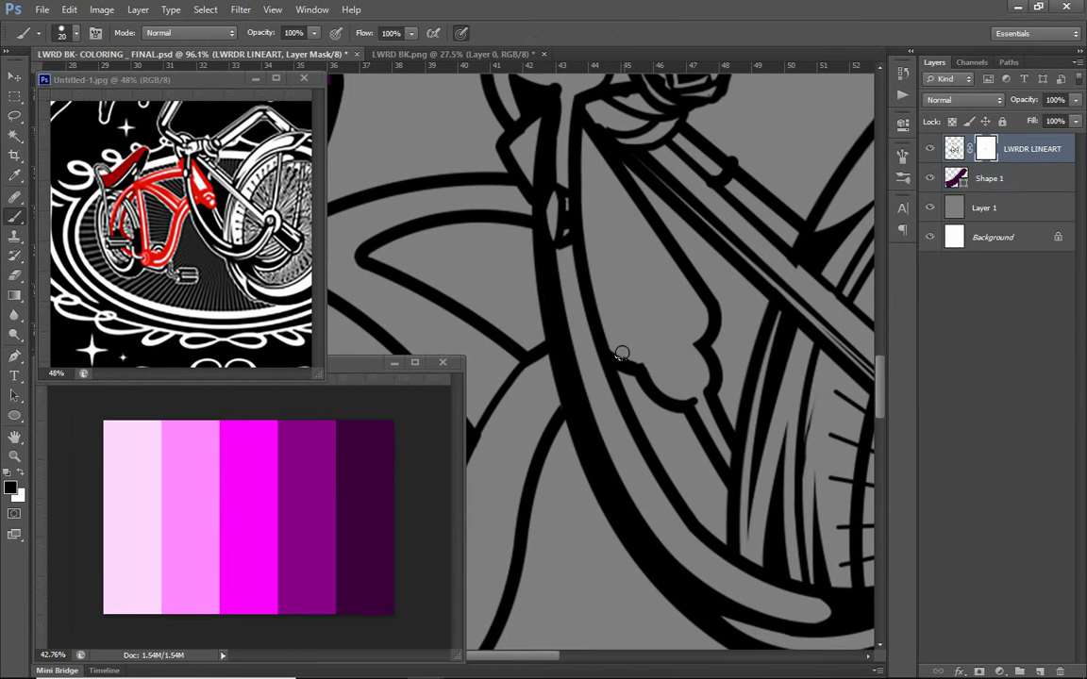
pyautogui.scroll(-3, 660, 361)
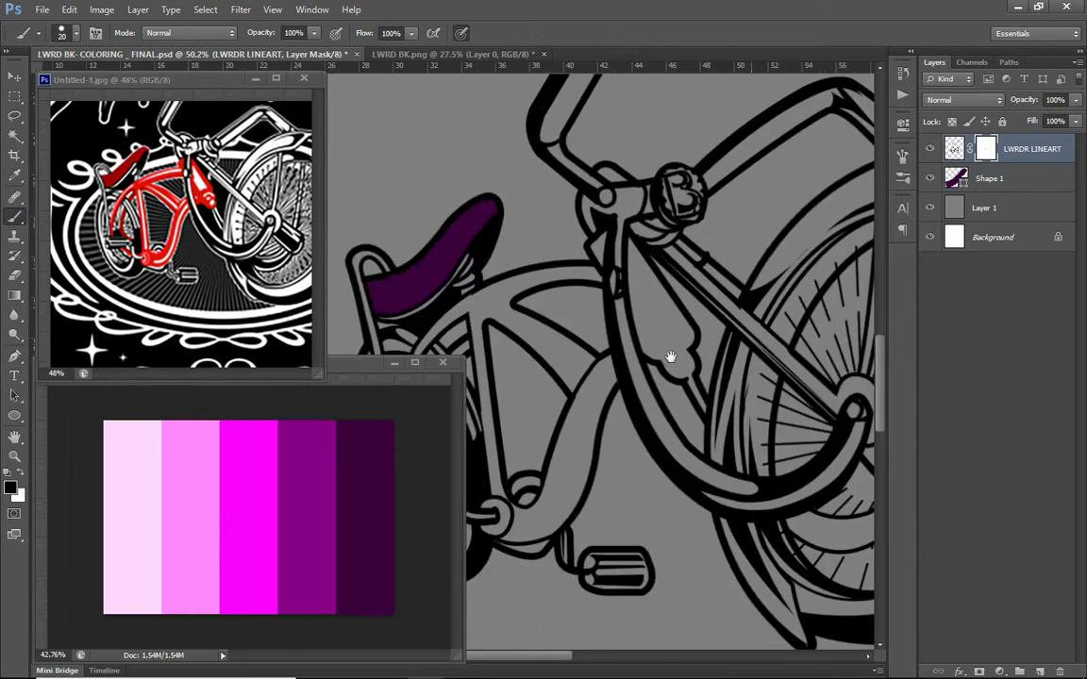
pyautogui.scroll(-3, 661, 361)
pyautogui.hotkey('alt', '[')
pyautogui.hotkey('alt', '[')
# Start a new shape along the rear frame tube and fill it magenta.
pyautogui.press('p')
pyautogui.scroll(1, 691, 288)
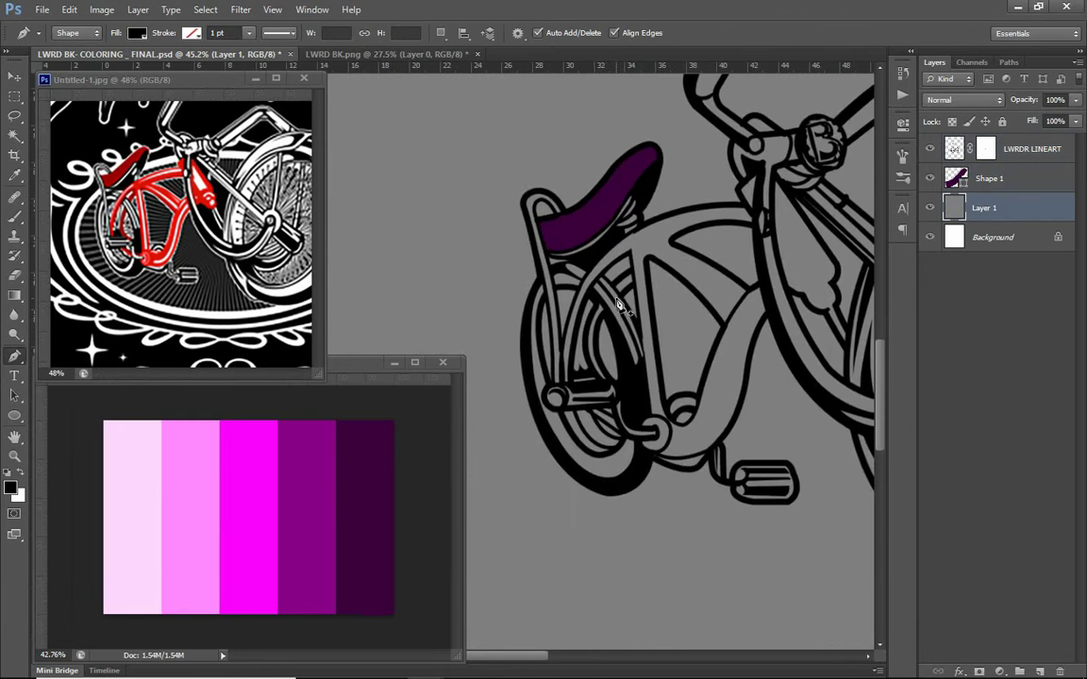
pyautogui.scroll(3, 575, 250)
pyautogui.moveTo(605, 405); pyautogui.dragTo(626, 236)
pyautogui.moveTo(661, 133); pyautogui.dragTo(686, 247)
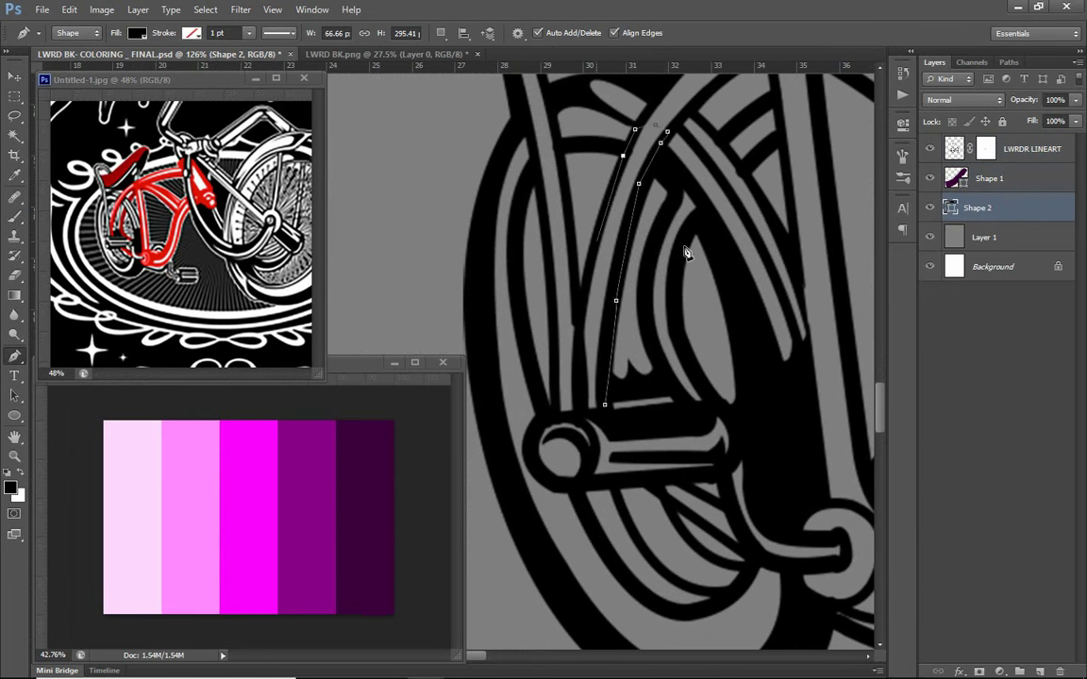
pyautogui.doubleClick(956, 207)
pyautogui.click(263, 466)
pyautogui.press('Return')
# Close a plain path around the tube outline and turn it into a selection.
pyautogui.scroll(1, 630, 283)
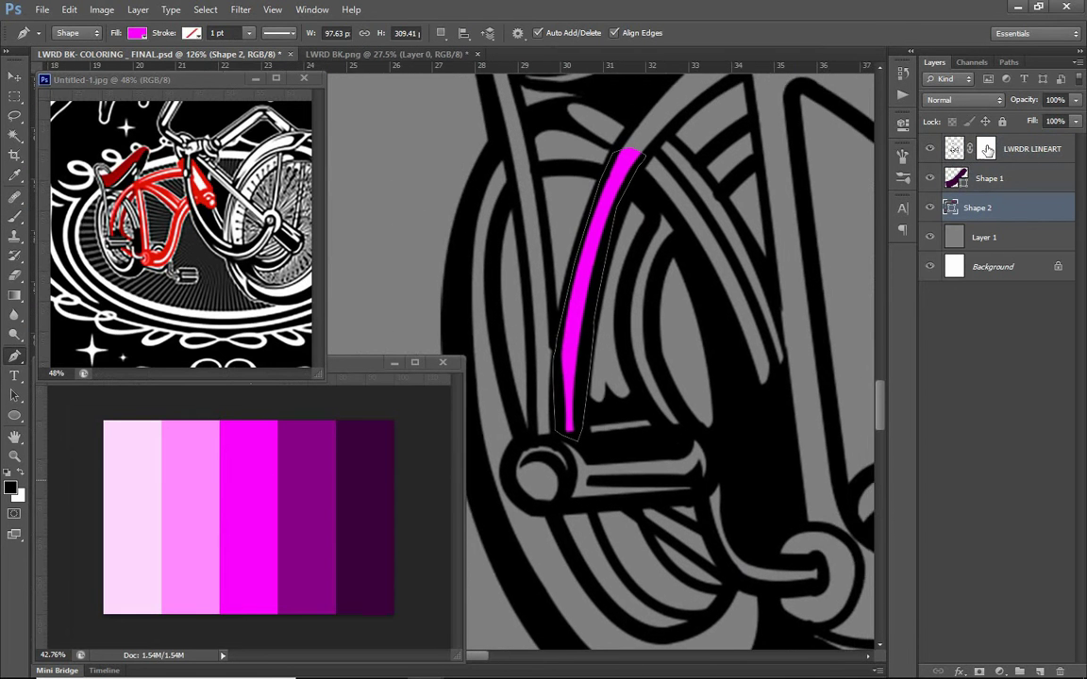
pyautogui.scroll(1, 630, 283)
pyautogui.hotkey('alt', ']')
pyautogui.hotkey('alt', ']')
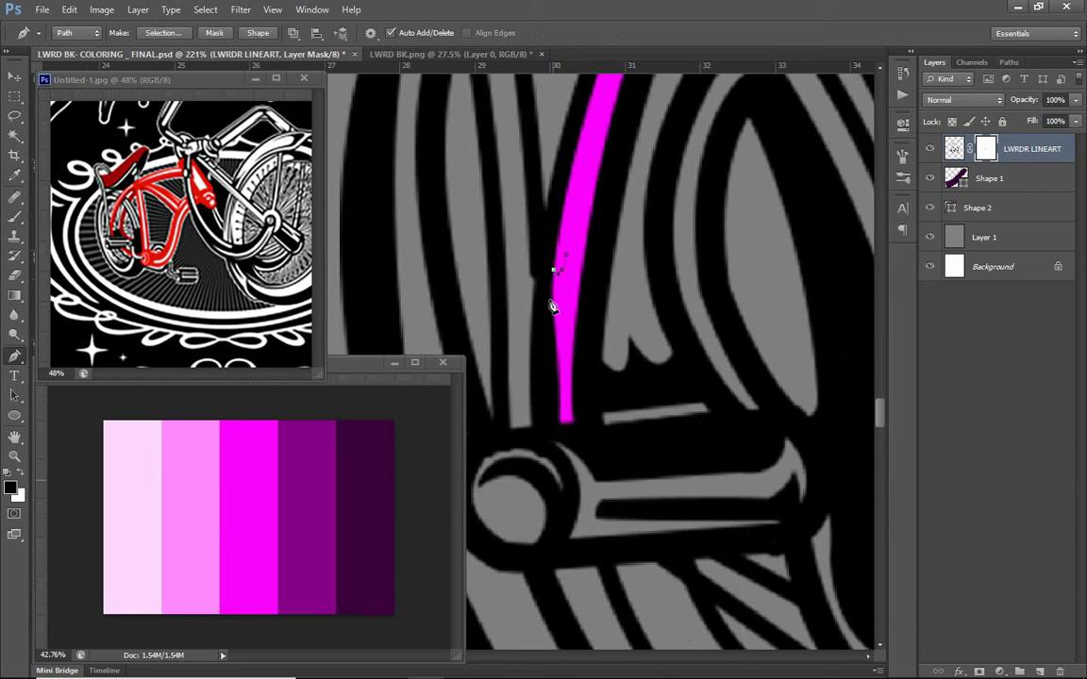
pyautogui.rightClick(572, 328)
pyautogui.click(604, 104)
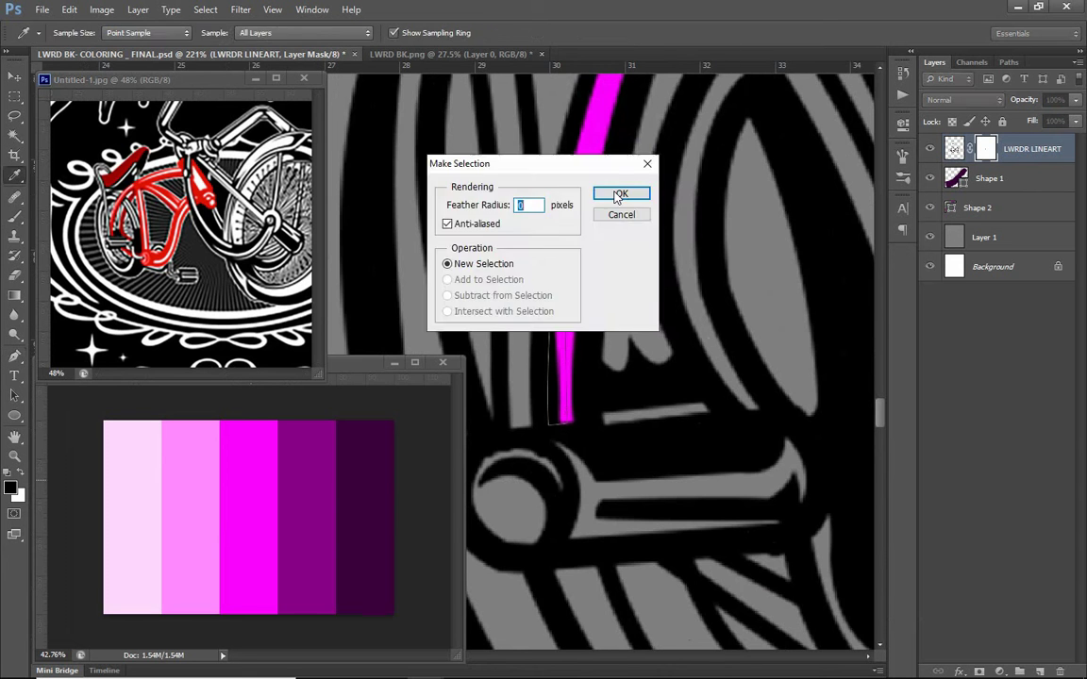
pyautogui.click(620, 194)
pyautogui.press('b')
# Return to the Pen tool on the magenta Shape 2 layer.
pyautogui.scroll(-3, 640, 338)
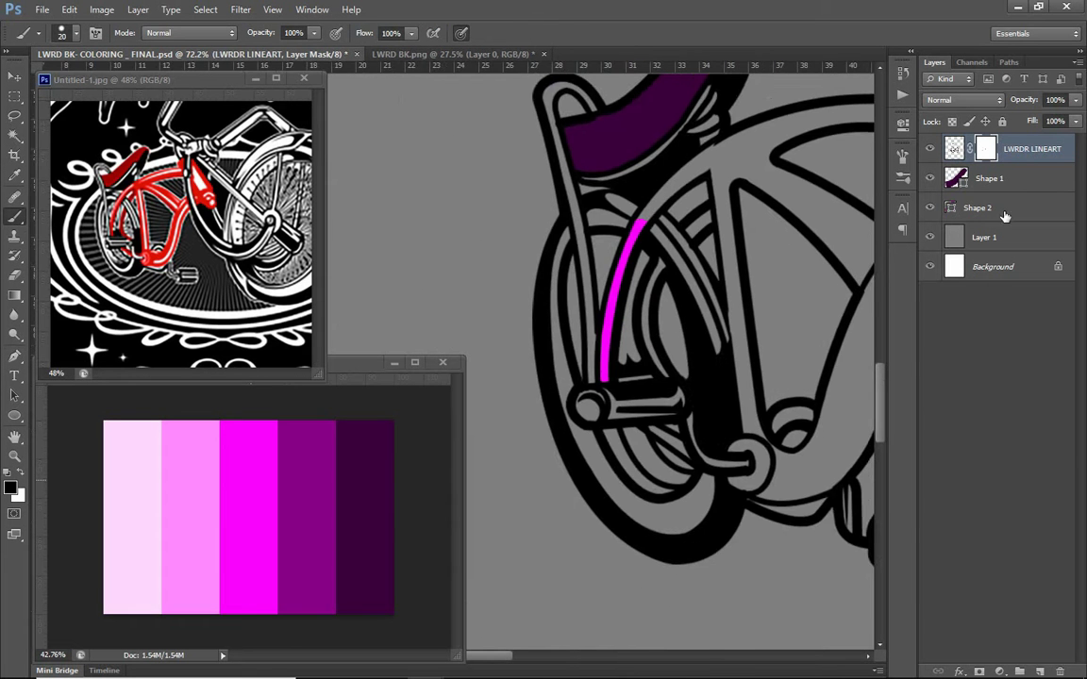
pyautogui.hotkey('alt', '[')
pyautogui.hotkey('alt', '[')
pyautogui.scroll(1, 618, 283)
pyautogui.press('p')
pyautogui.scroll(-1, 607, 292)
# Extend the magenta shape by tracing around the frame ring.
pyautogui.click(607, 293)
pyautogui.scroll(1, 608, 294)
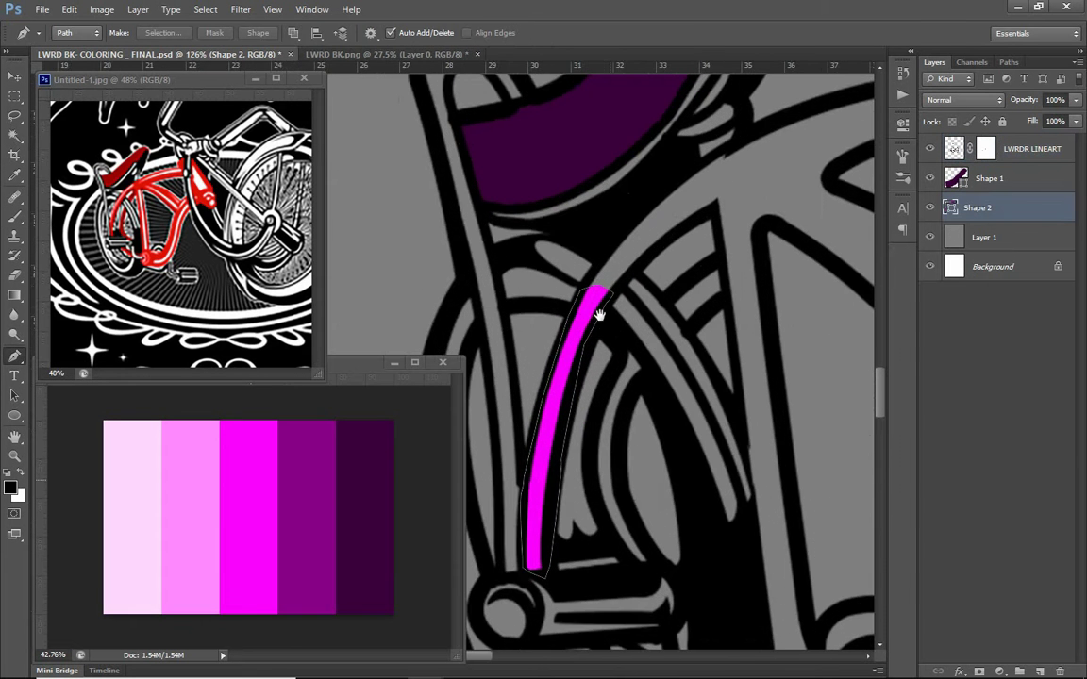
pyautogui.scroll(-2, 672, 230)
pyautogui.scroll(-1, 686, 349)
pyautogui.click(619, 274)
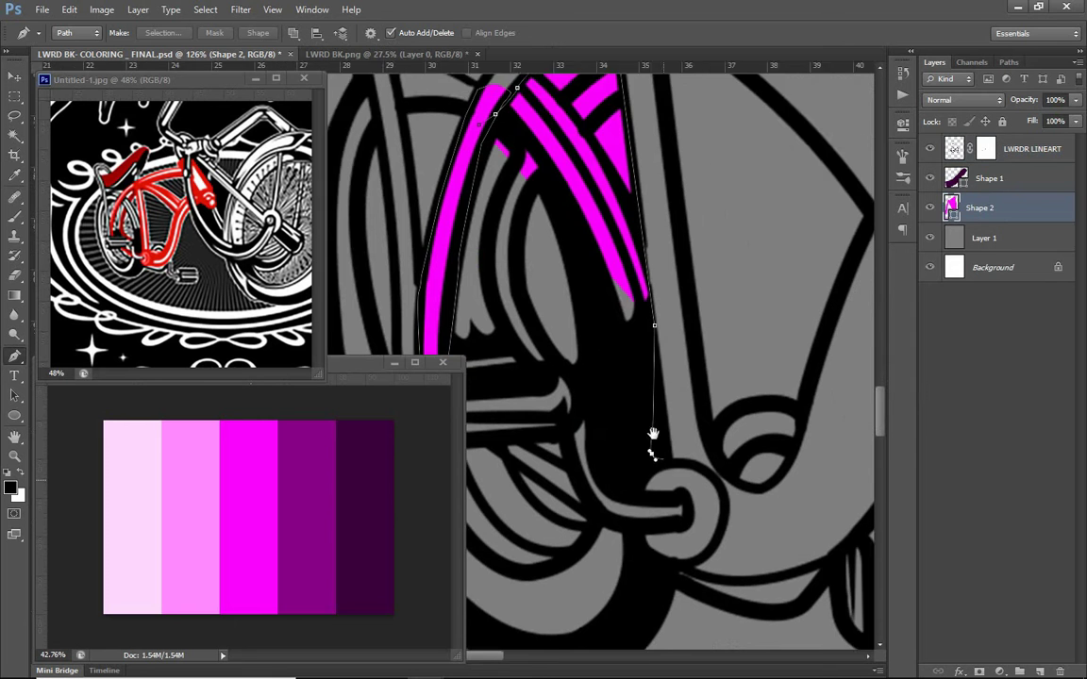
pyautogui.click(617, 378)
pyautogui.click(596, 426)
pyautogui.click(649, 448)
pyautogui.click(609, 505)
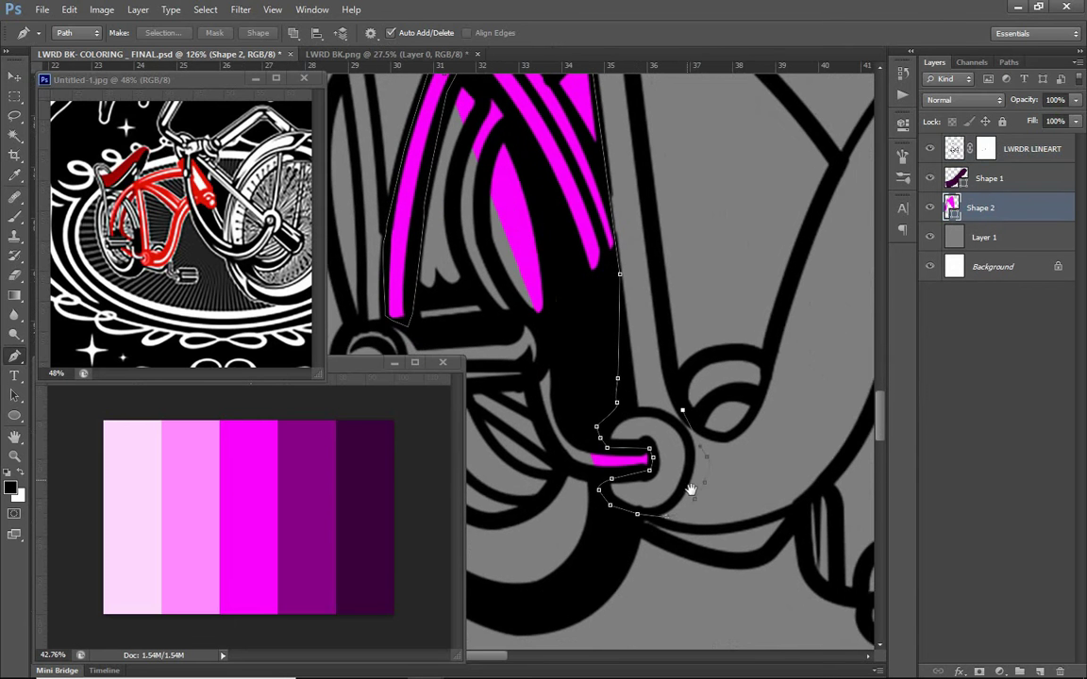
pyautogui.moveTo(691, 490); pyautogui.dragTo(594, 378)
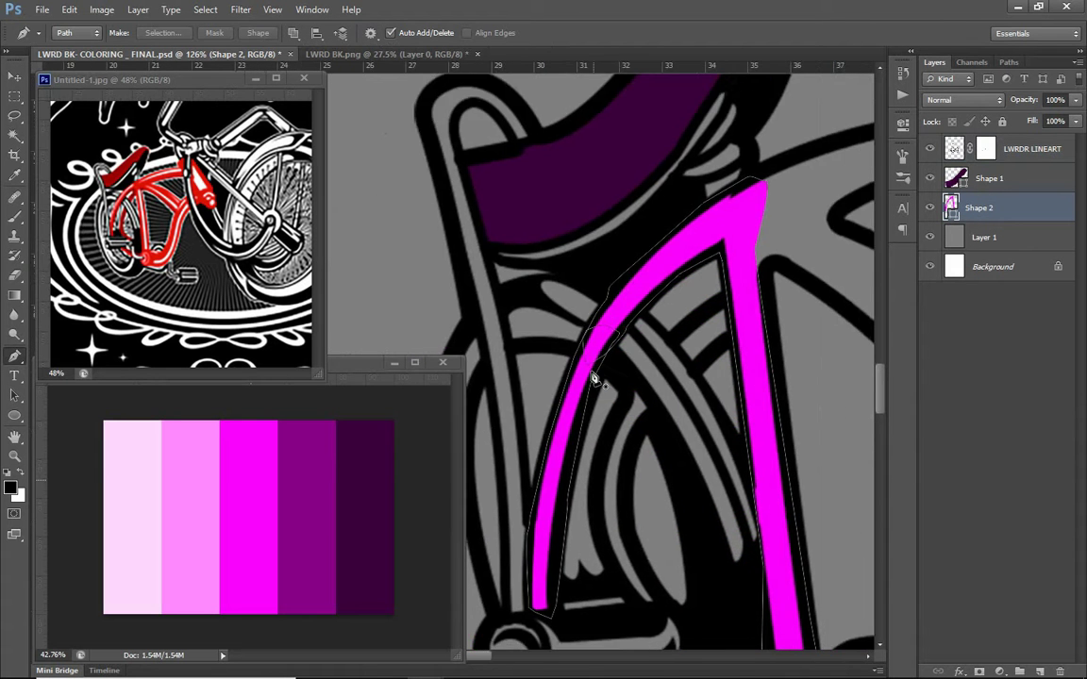
pyautogui.scroll(-5, 655, 351)
pyautogui.scroll(4, 686, 308)
# Trace the magenta path along the top tube and down its inner edge.
pyautogui.click(595, 330)
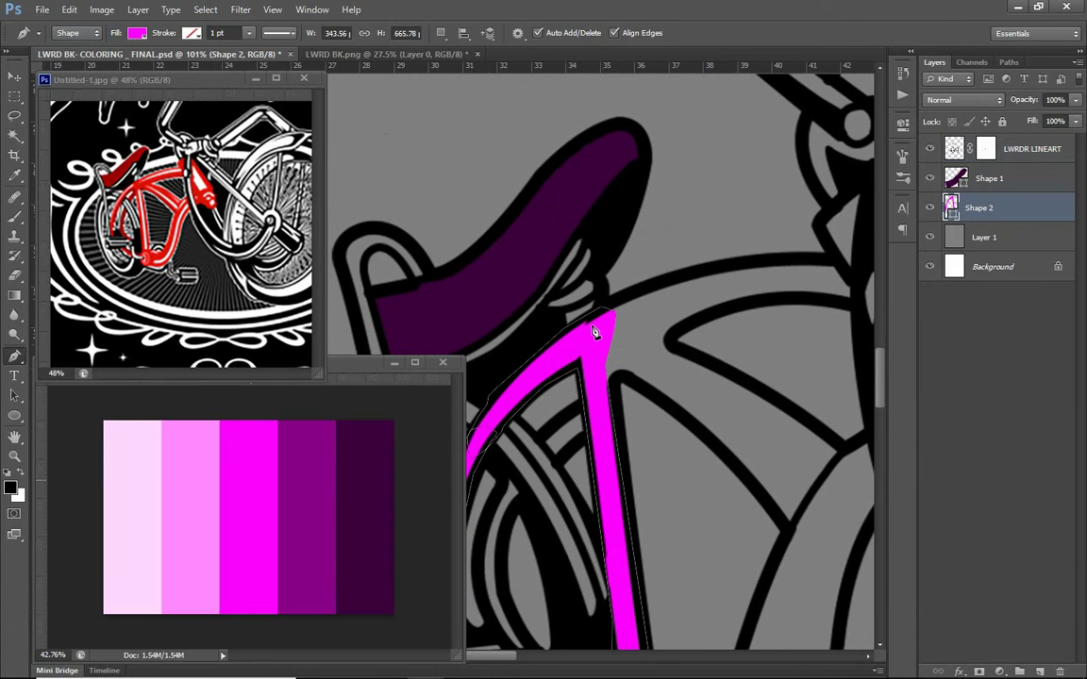
pyautogui.click(571, 351)
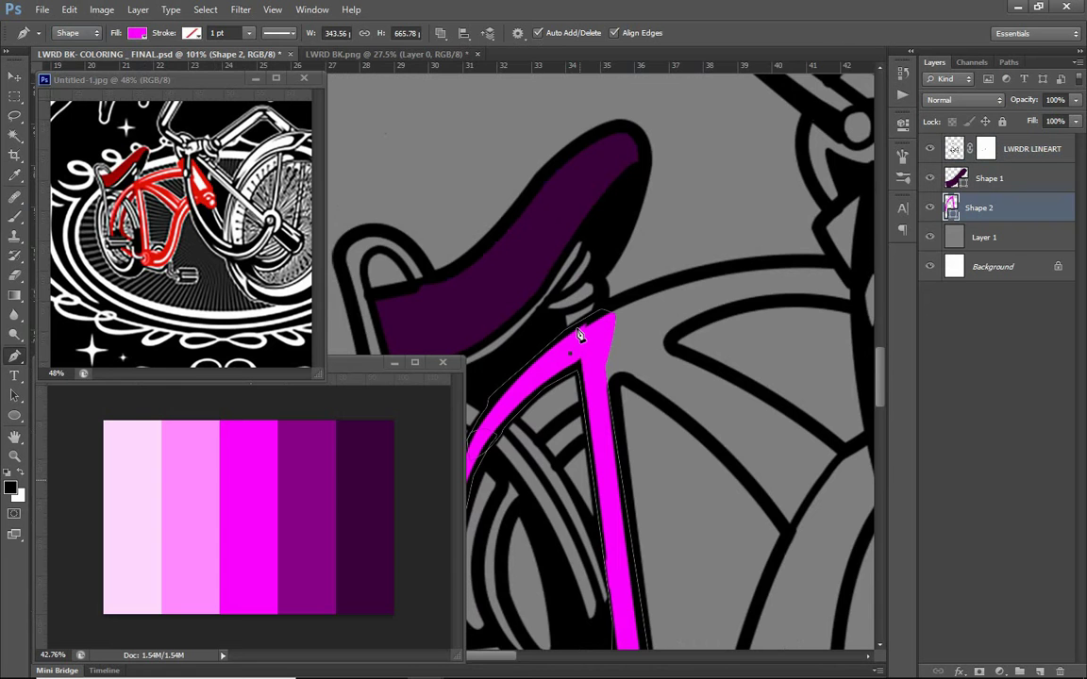
pyautogui.moveTo(726, 250); pyautogui.dragTo(614, 208)
pyautogui.click(720, 220)
pyautogui.click(706, 185)
pyautogui.click(756, 147)
pyautogui.click(745, 255)
pyautogui.click(731, 261)
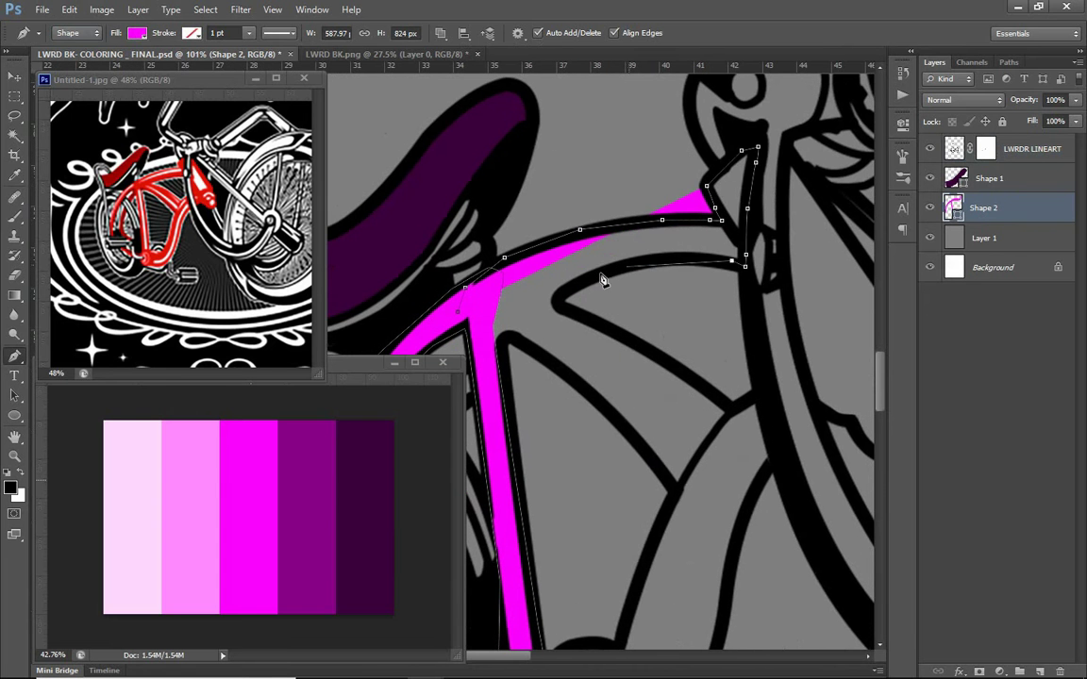
pyautogui.click(630, 265)
pyautogui.click(591, 278)
pyautogui.moveTo(558, 300); pyautogui.dragTo(574, 312)
# Outline the right and lower tube ends, extending magenta over the diagonal tube.
pyautogui.moveTo(745, 303); pyautogui.dragTo(795, 168)
pyautogui.click(797, 253)
pyautogui.click(802, 280)
pyautogui.click(782, 324)
pyautogui.click(760, 403)
pyautogui.click(696, 321)
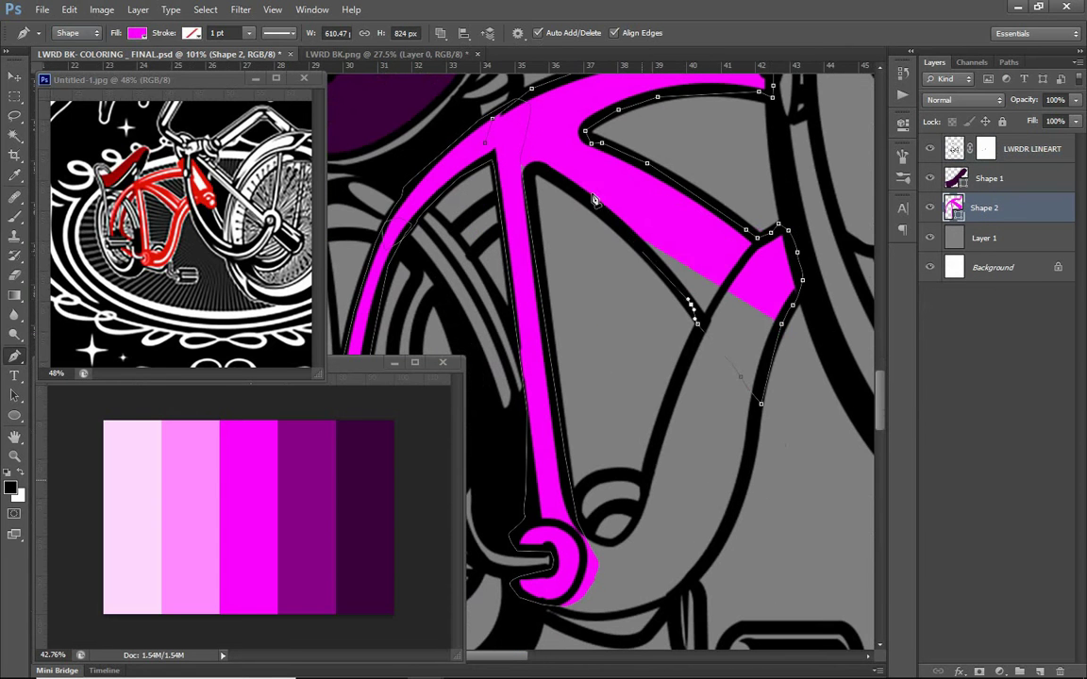
pyautogui.moveTo(640, 516); pyautogui.dragTo(691, 327)
pyautogui.click(700, 264)
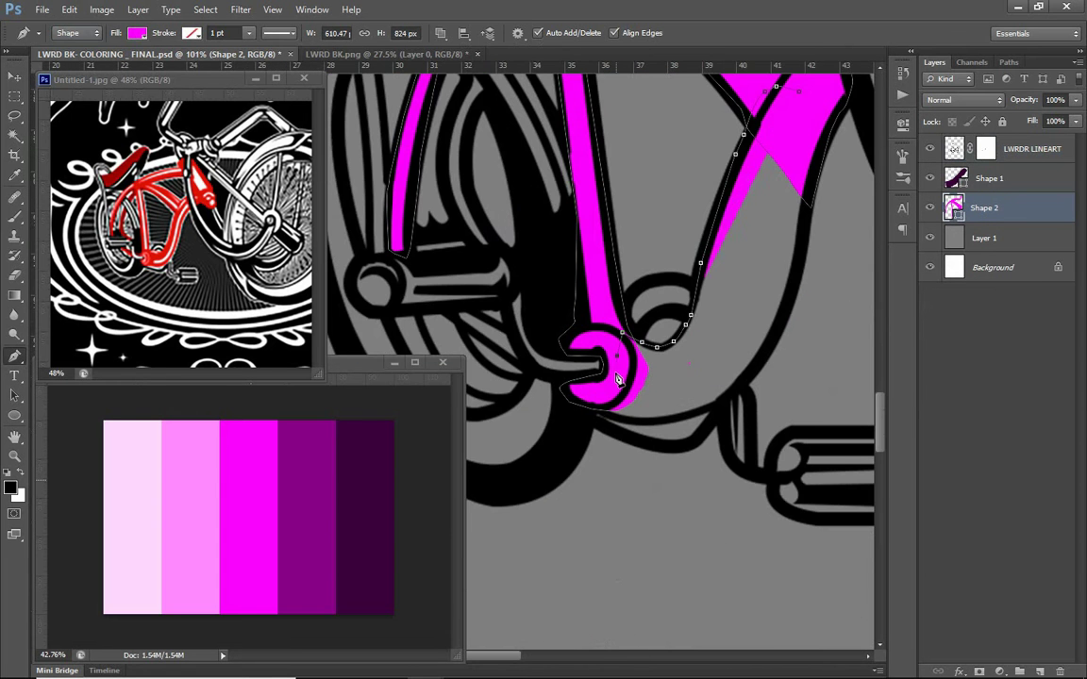
pyautogui.click(599, 408)
pyautogui.click(660, 420)
pyautogui.moveTo(717, 415); pyautogui.dragTo(651, 528)
pyautogui.click(693, 449)
pyautogui.click(732, 285)
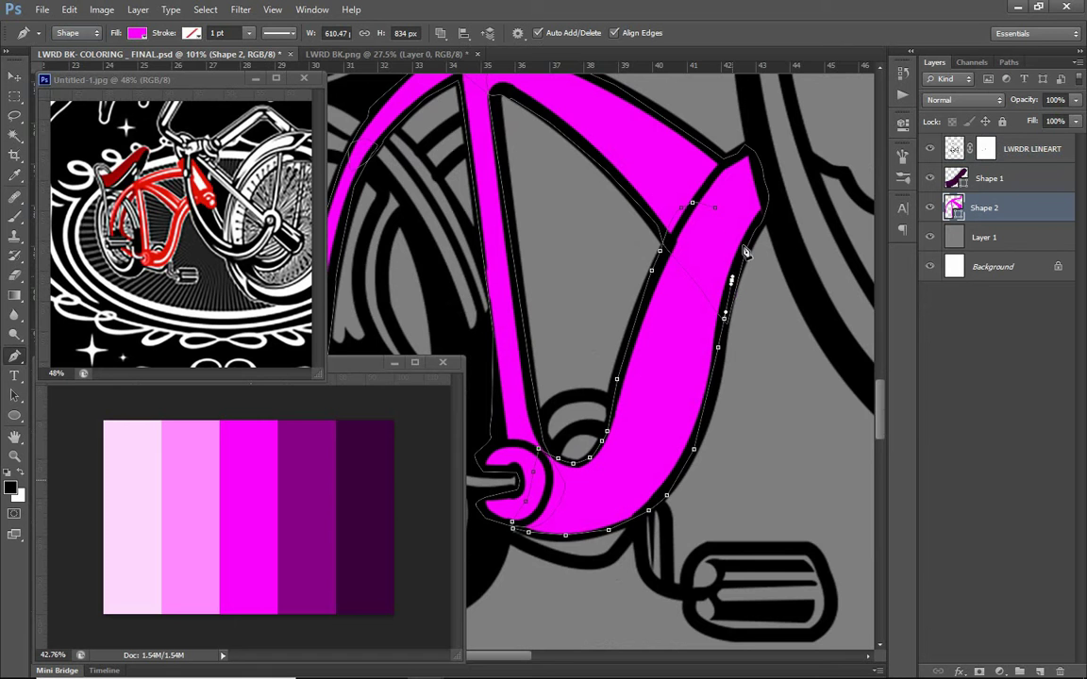
# Trace down the upper tube's right edge and around its bottom.
pyautogui.moveTo(720, 243); pyautogui.dragTo(650, 310)
pyautogui.scroll(2, 691, 178)
pyautogui.moveTo(692, 177); pyautogui.dragTo(781, 381)
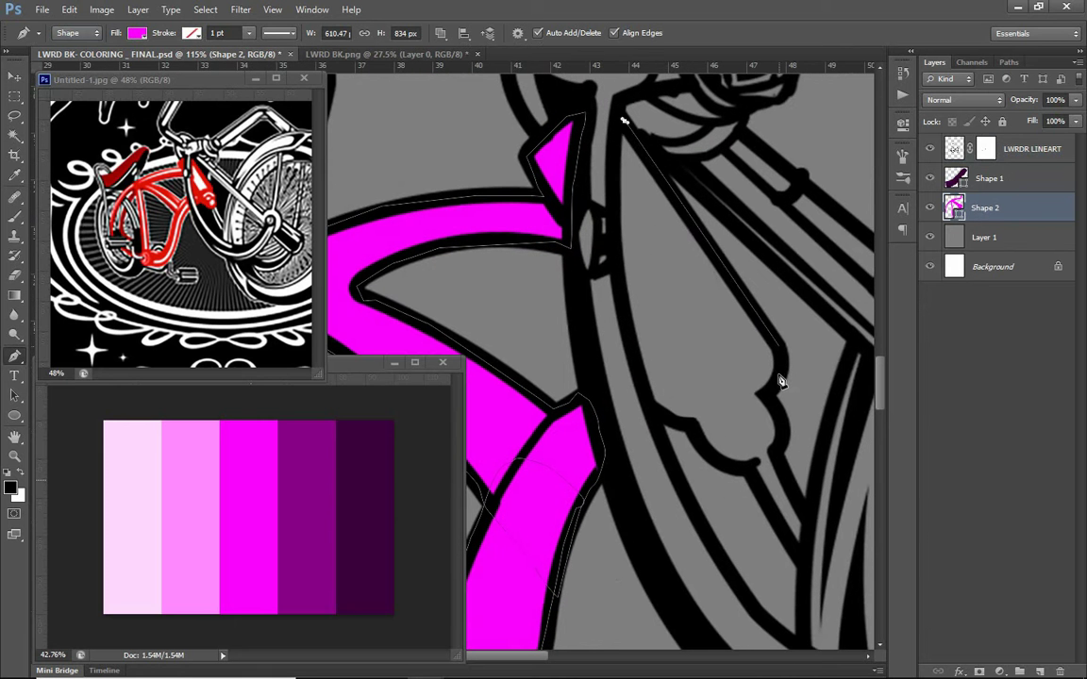
pyautogui.click(778, 349)
pyautogui.click(773, 382)
pyautogui.click(778, 413)
pyautogui.click(782, 429)
pyautogui.click(776, 450)
pyautogui.moveTo(740, 469); pyautogui.dragTo(747, 469)
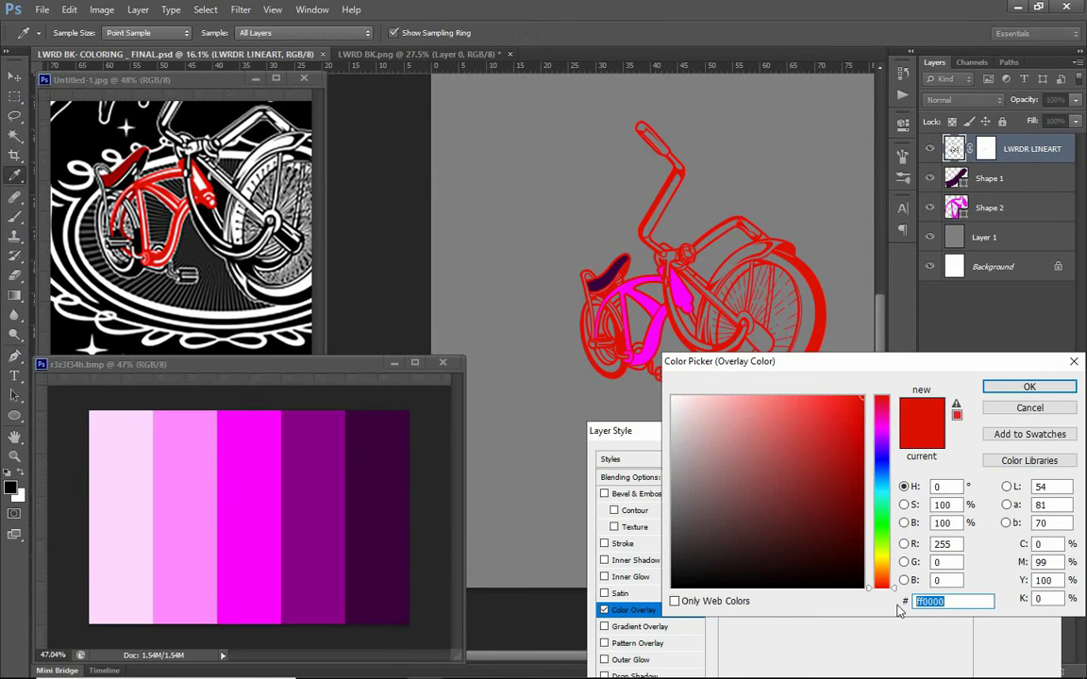
# Set the LWRDR LINEART Color Overlay to 404040 and close Layer Style.
pyautogui.write('404040')
pyautogui.press('Return')
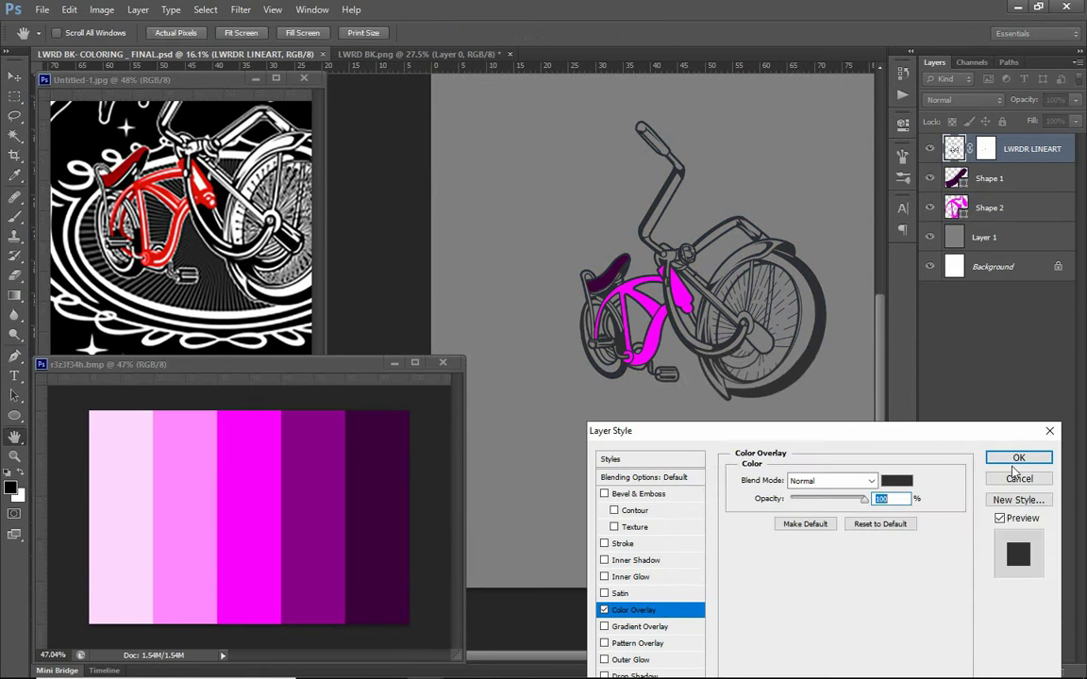
pyautogui.press('Return')
# Extend the magenta Shape 2 over the fork piece beside the wheel hub.
pyautogui.press('p')
pyautogui.scroll(4, 269, 222)
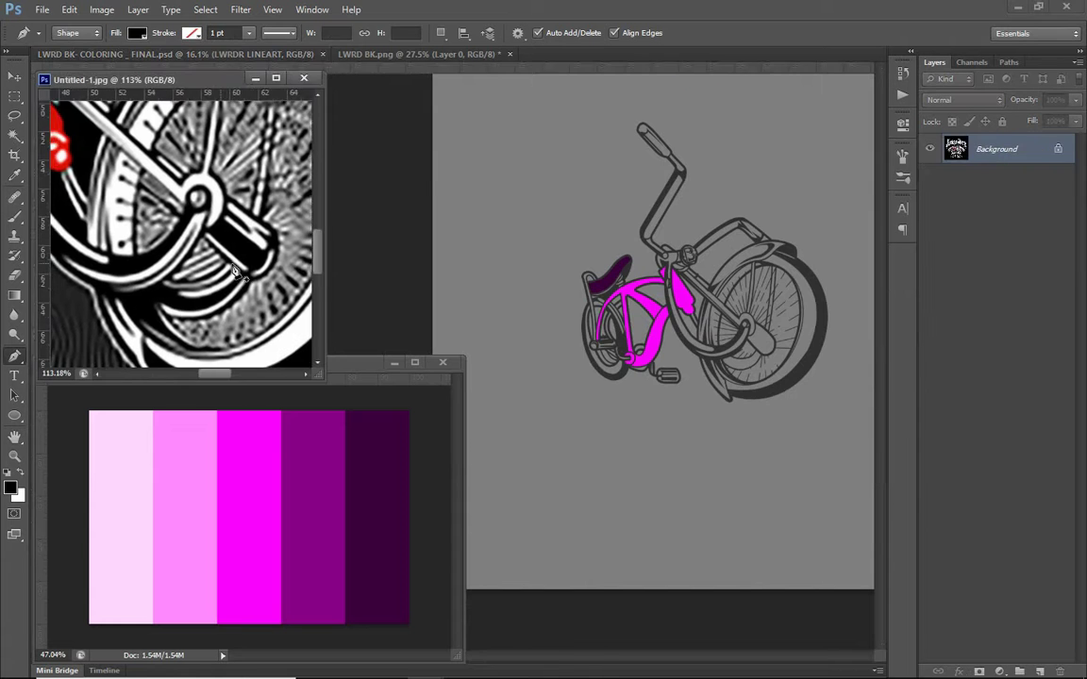
pyautogui.scroll(5, 647, 265)
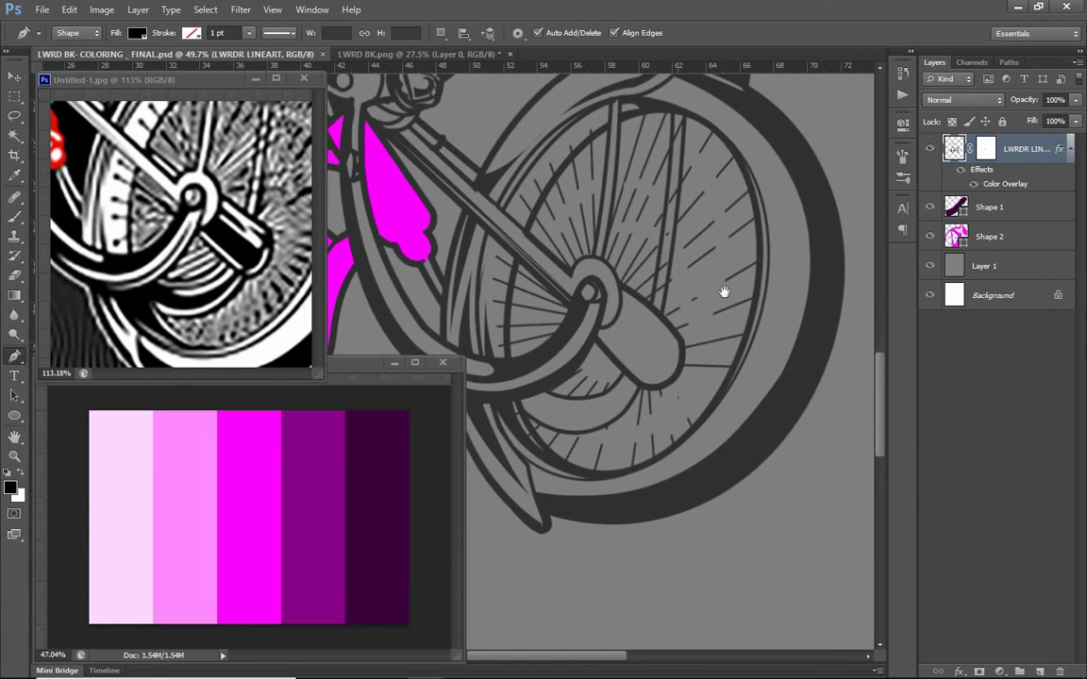
pyautogui.moveTo(724, 291); pyautogui.dragTo(775, 258)
pyautogui.click(683, 263)
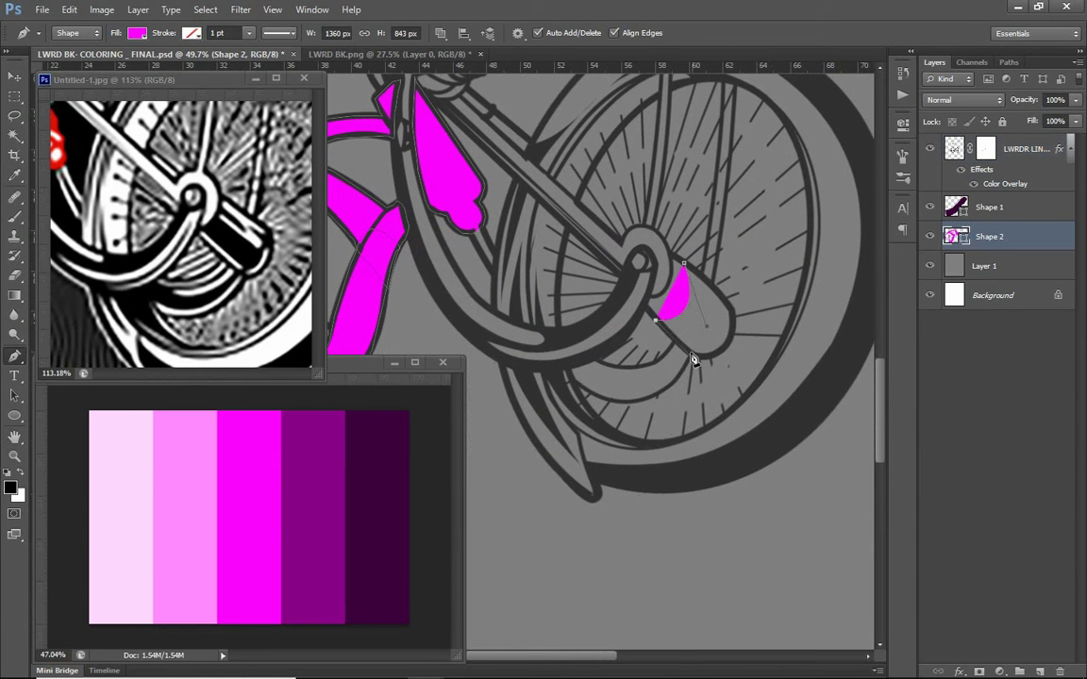
pyautogui.click(721, 298)
# Select Layer 1 and ready the Pen tool for a new shape at the seat stem.
pyautogui.scroll(-5, 717, 311)
pyautogui.scroll(-4, 180, 226)
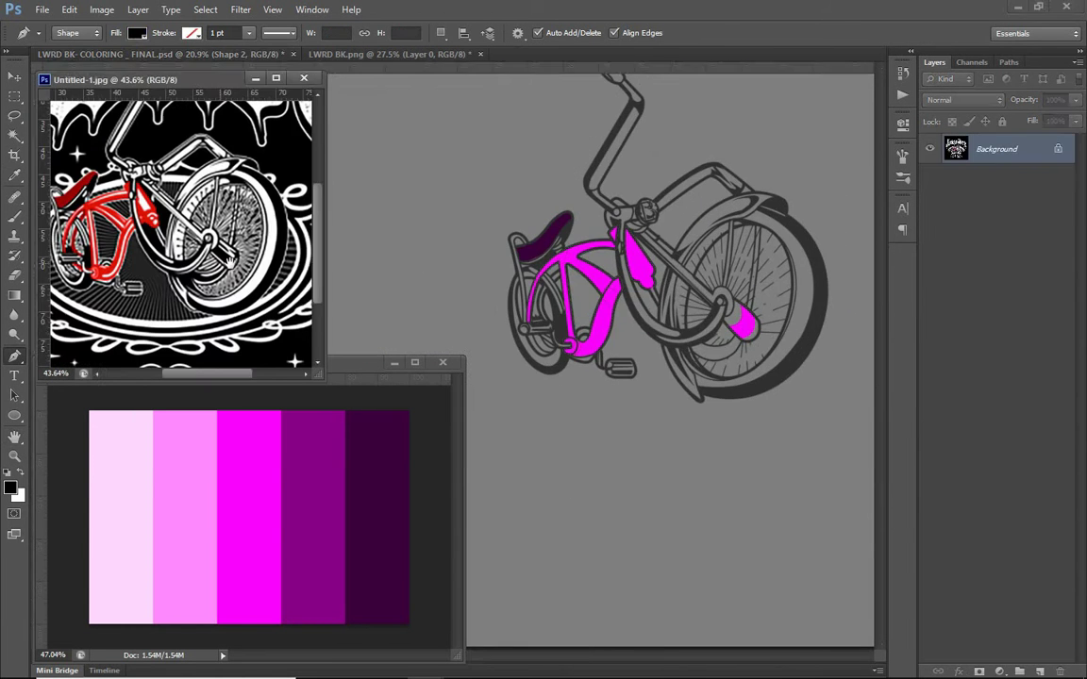
pyautogui.scroll(2, 658, 276)
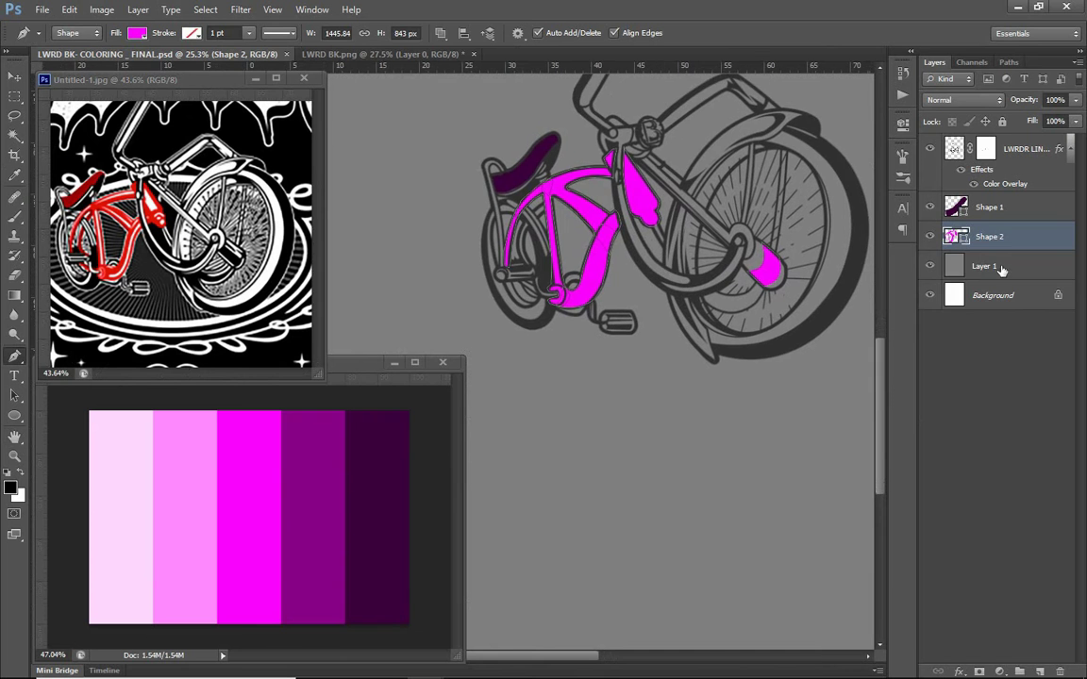
pyautogui.hotkey('alt', '[')
pyautogui.press('o')
pyautogui.press('p')
pyautogui.scroll(2, 491, 170)
pyautogui.scroll(3, 491, 170)
# Start the Shape 3 outline at the seat stem and set its fill to white.
pyautogui.click(586, 204)
pyautogui.click(547, 175)
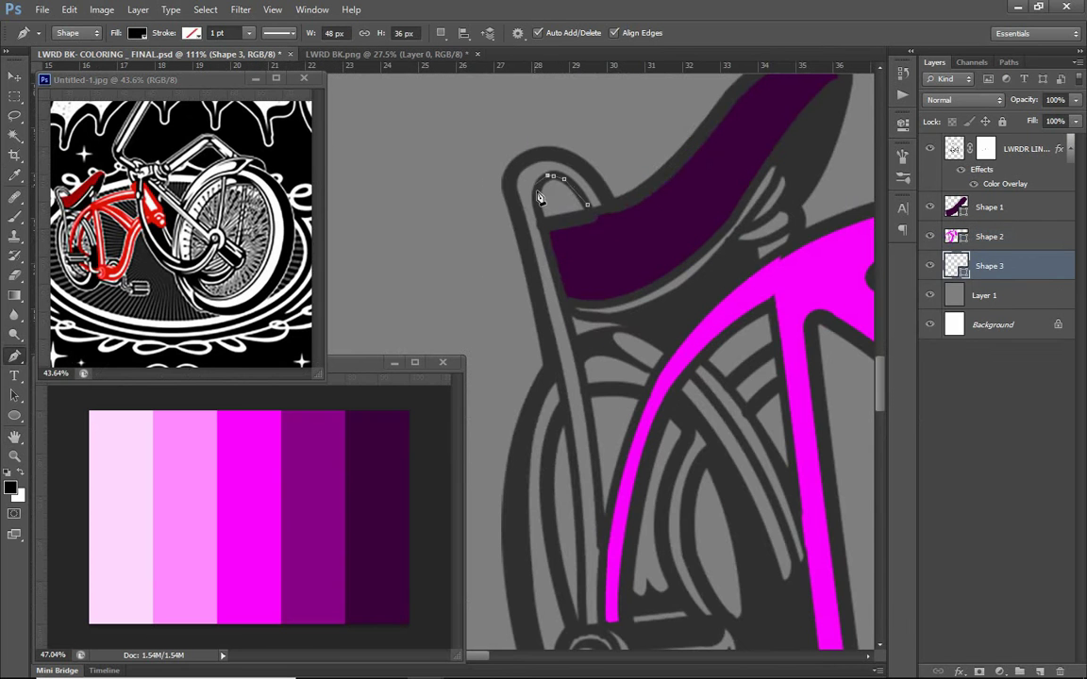
pyautogui.doubleClick(955, 266)
pyautogui.click(674, 390)
pyautogui.click(1028, 383)
# Close the white outline around the pedal and the left wheel's tyre wall.
pyautogui.scroll(-2, 582, 269)
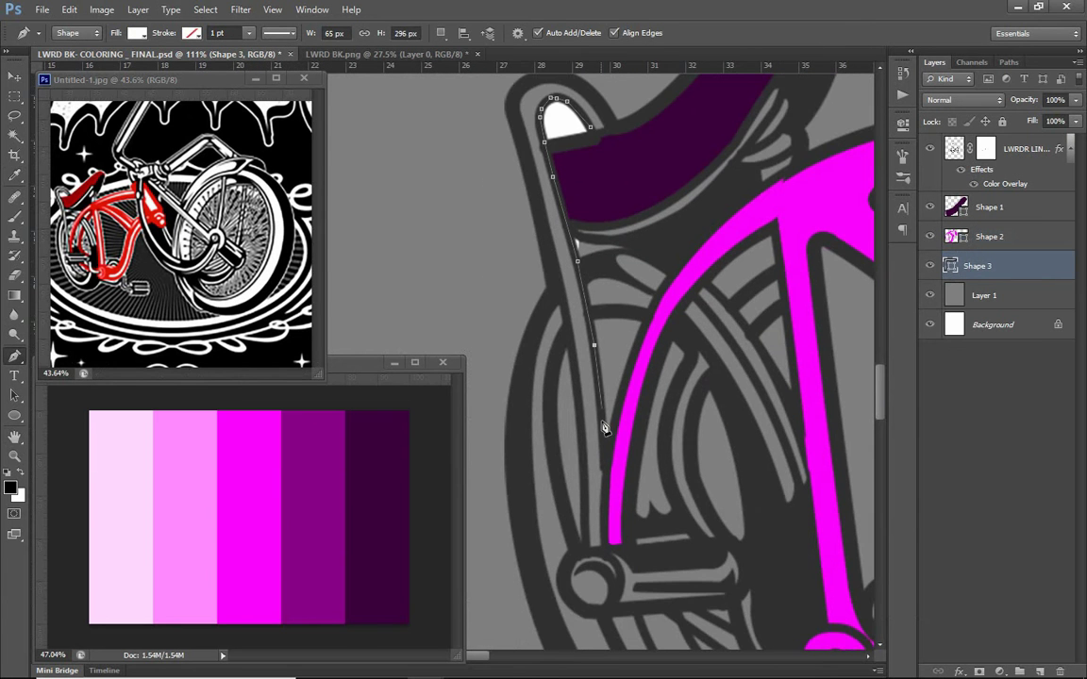
pyautogui.scroll(5, 554, 283)
pyautogui.scroll(-3, 651, 236)
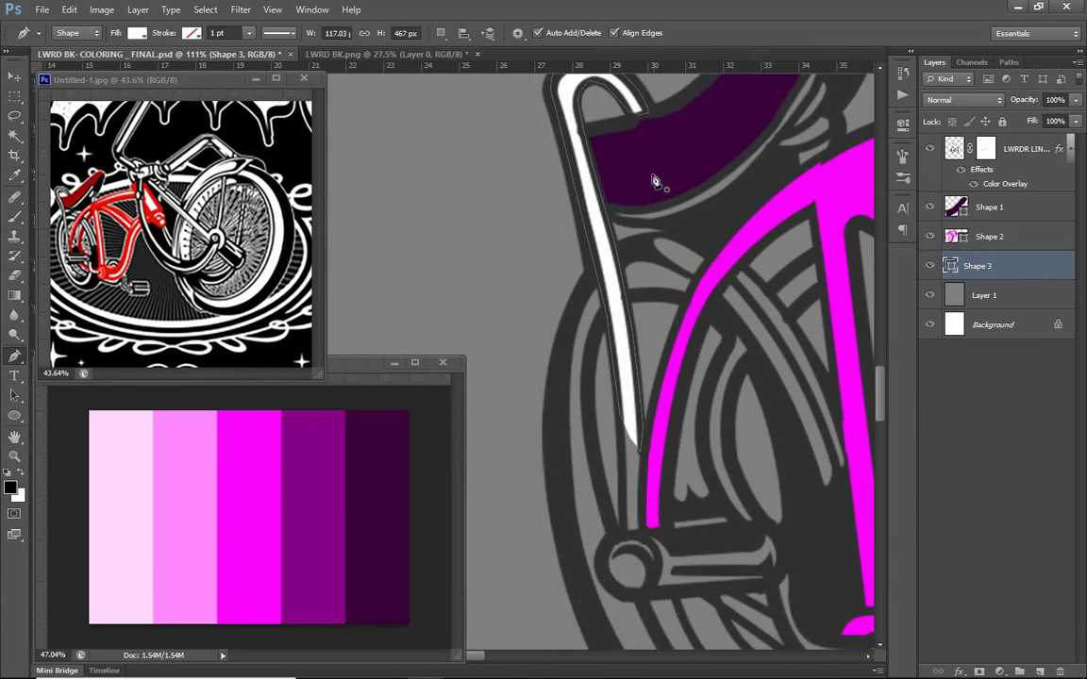
pyautogui.scroll(-2, 655, 177)
pyautogui.scroll(-2, 584, 206)
pyautogui.scroll(-1, 584, 206)
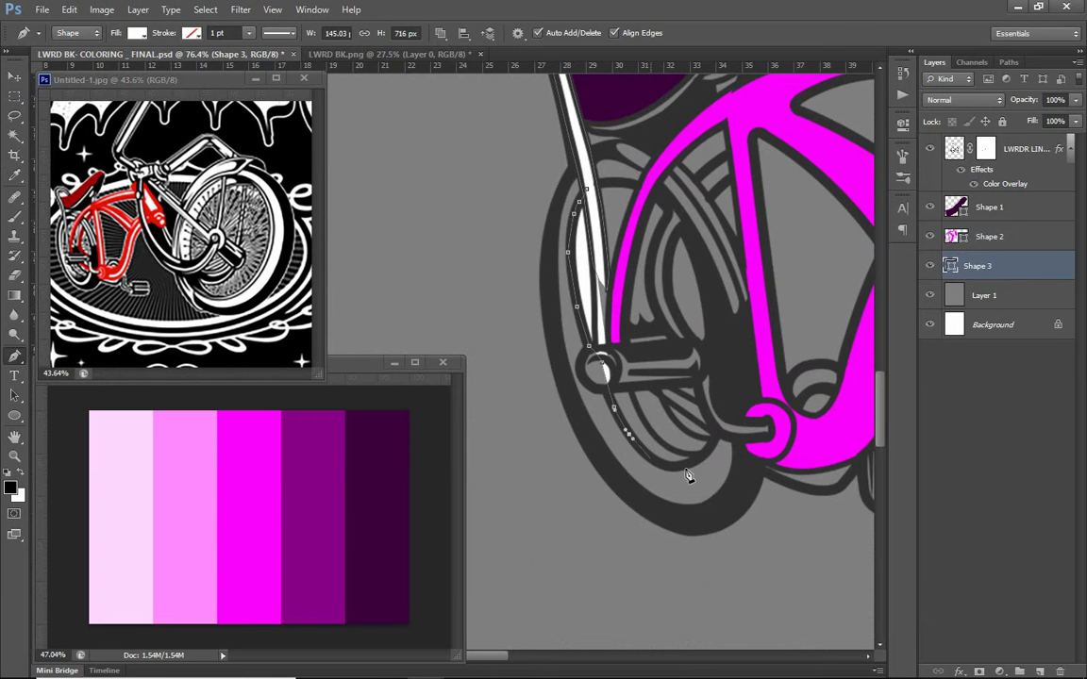
pyautogui.click(740, 445)
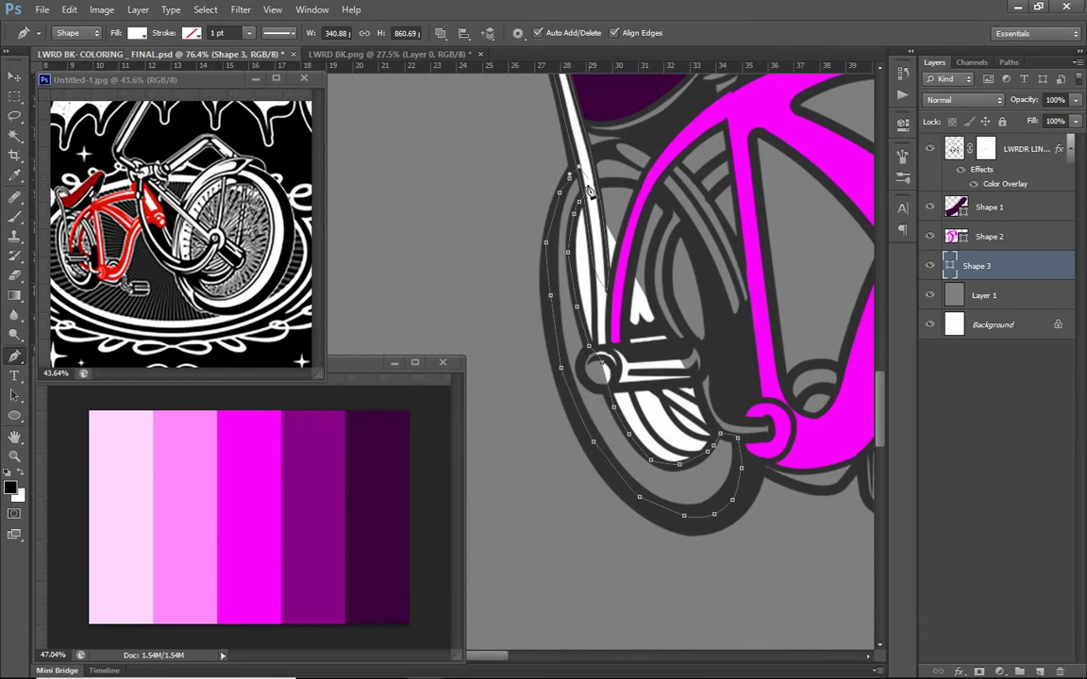
pyautogui.moveTo(578, 350); pyautogui.dragTo(608, 354)
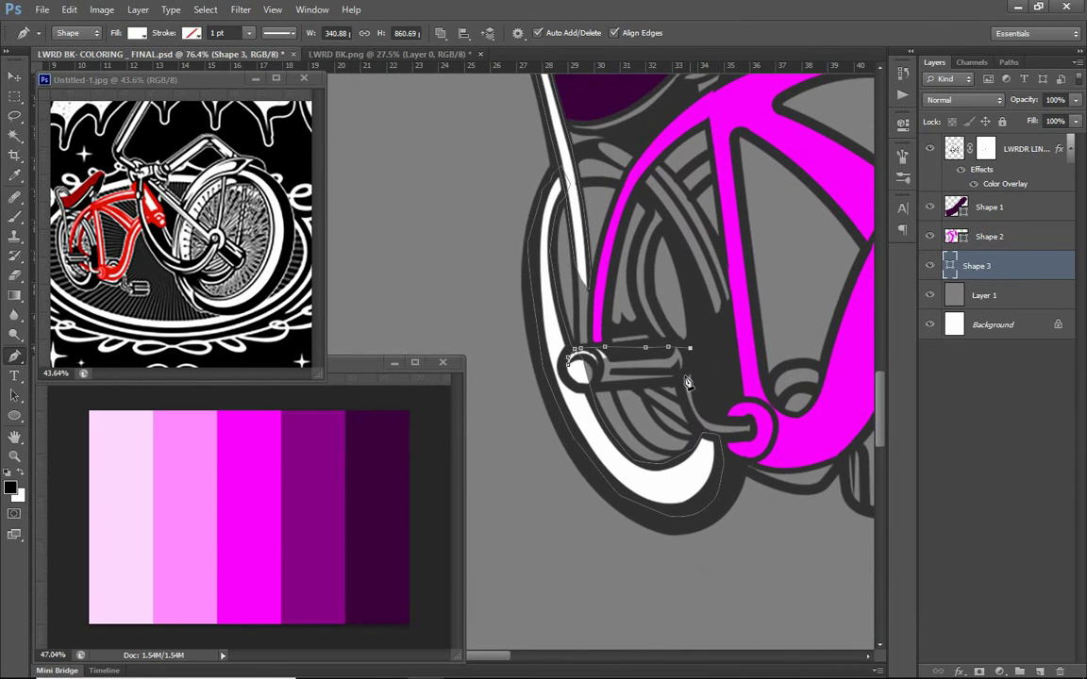
pyautogui.scroll(-2, 679, 368)
pyautogui.click(1000, 236)
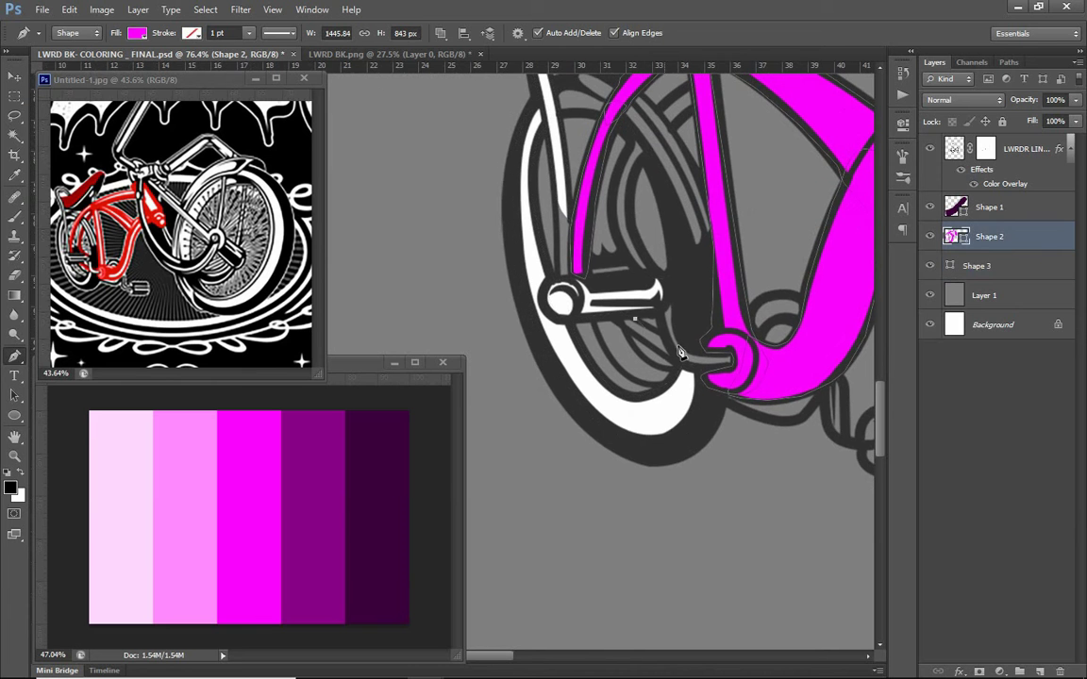
# Rename the white shape layer to WHITE and keep it as the active layer.
pyautogui.doubleClick(977, 265)
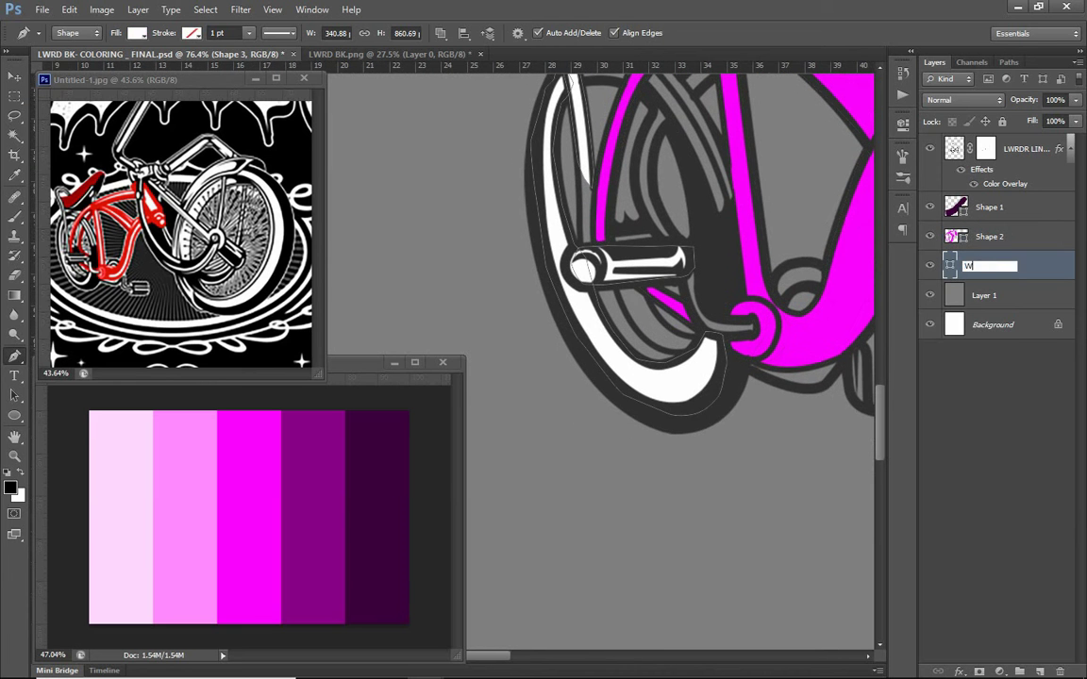
pyautogui.write('WHITE')
pyautogui.press('Return')
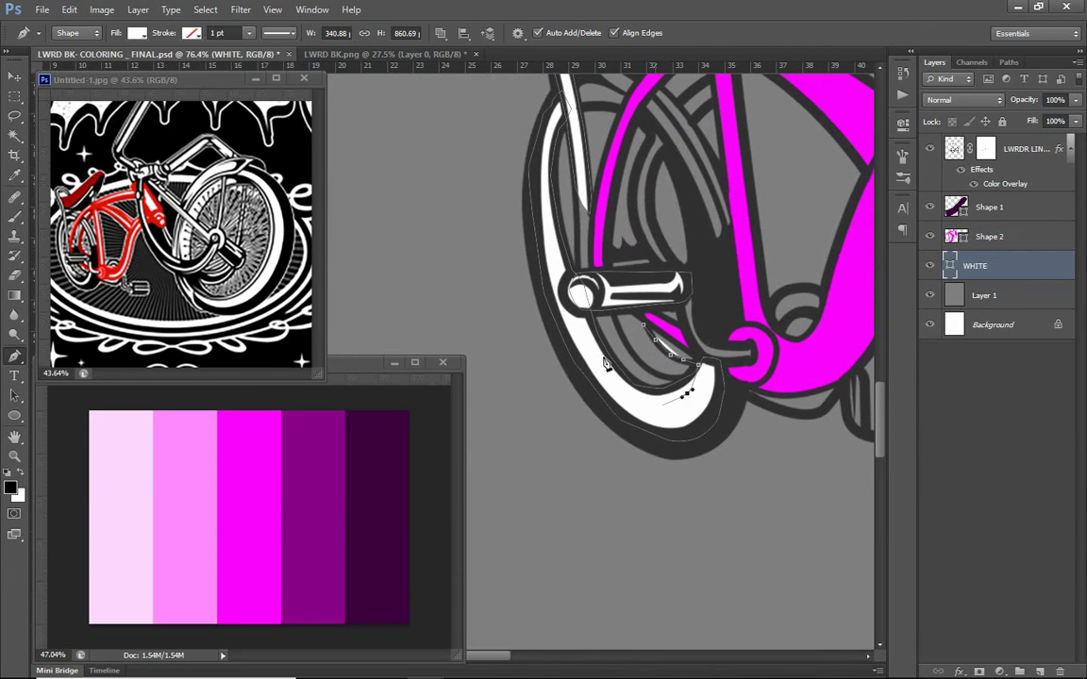
pyautogui.scroll(3, 632, 311)
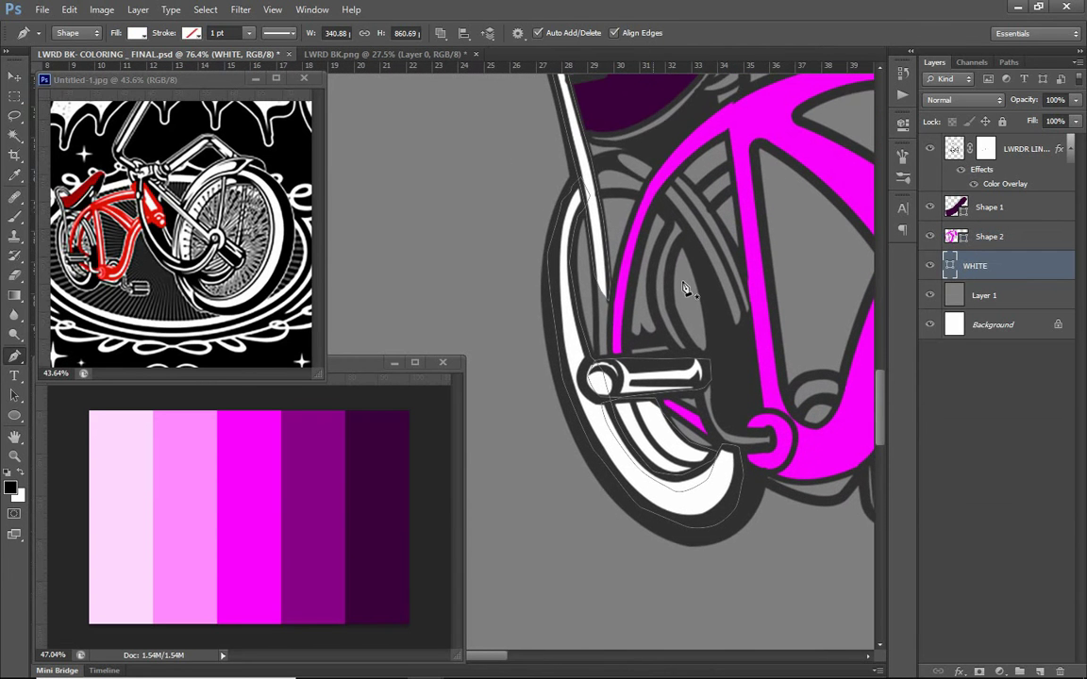
pyautogui.hotkey('alt', ']')
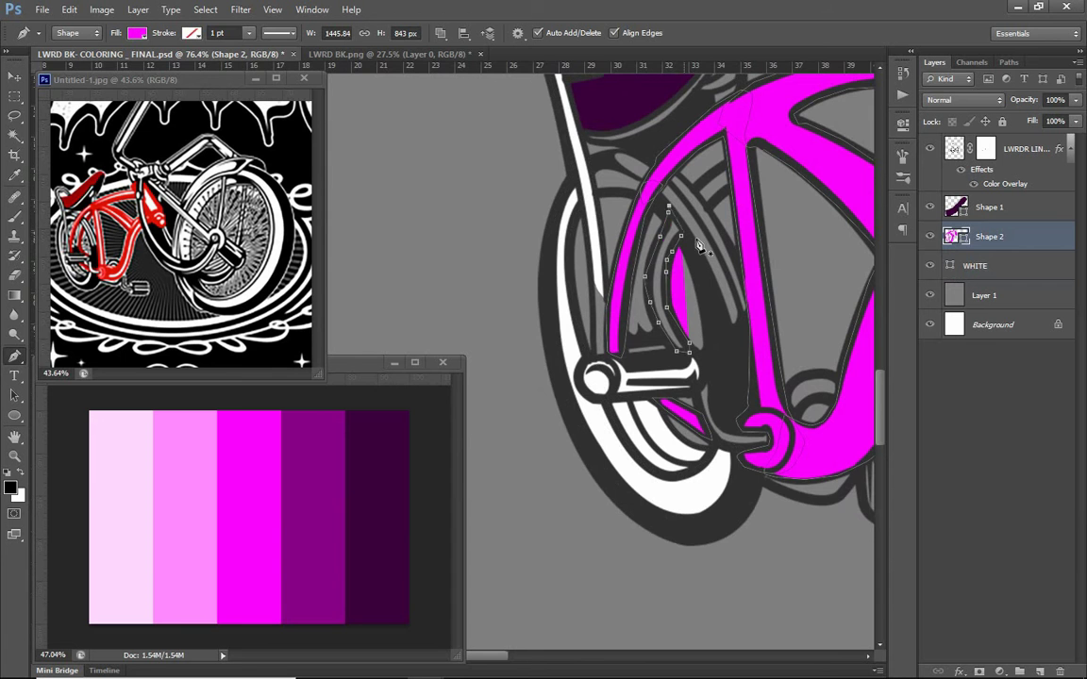
pyautogui.scroll(2, 699, 243)
pyautogui.scroll(-5, 668, 267)
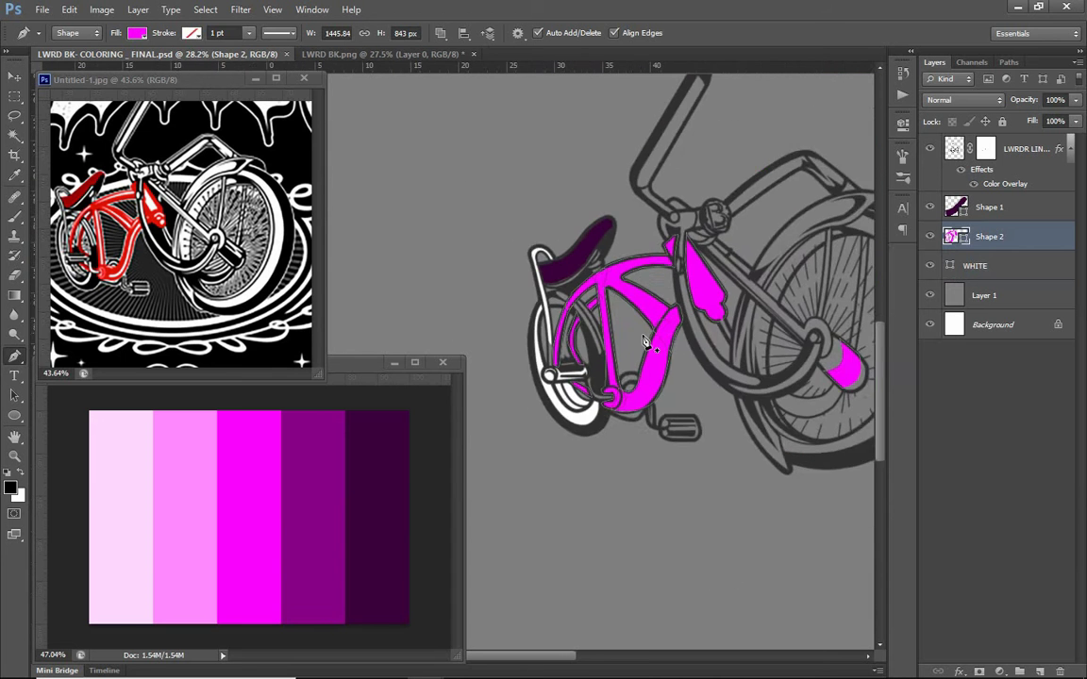
pyautogui.scroll(3, 601, 335)
pyautogui.hotkey('alt', '[')
pyautogui.scroll(2, 642, 311)
pyautogui.scroll(2, 641, 293)
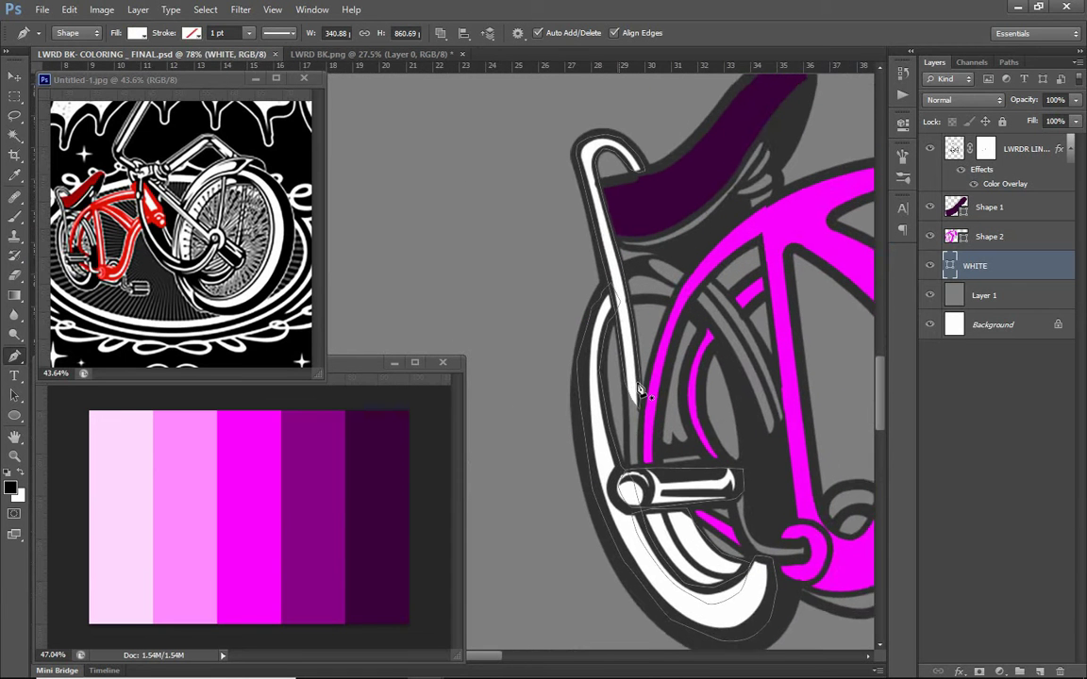
pyautogui.scroll(1, 632, 274)
# Add a white subpath under the seat's underside, running down to the magenta hub.
pyautogui.click(622, 269)
pyautogui.click(664, 270)
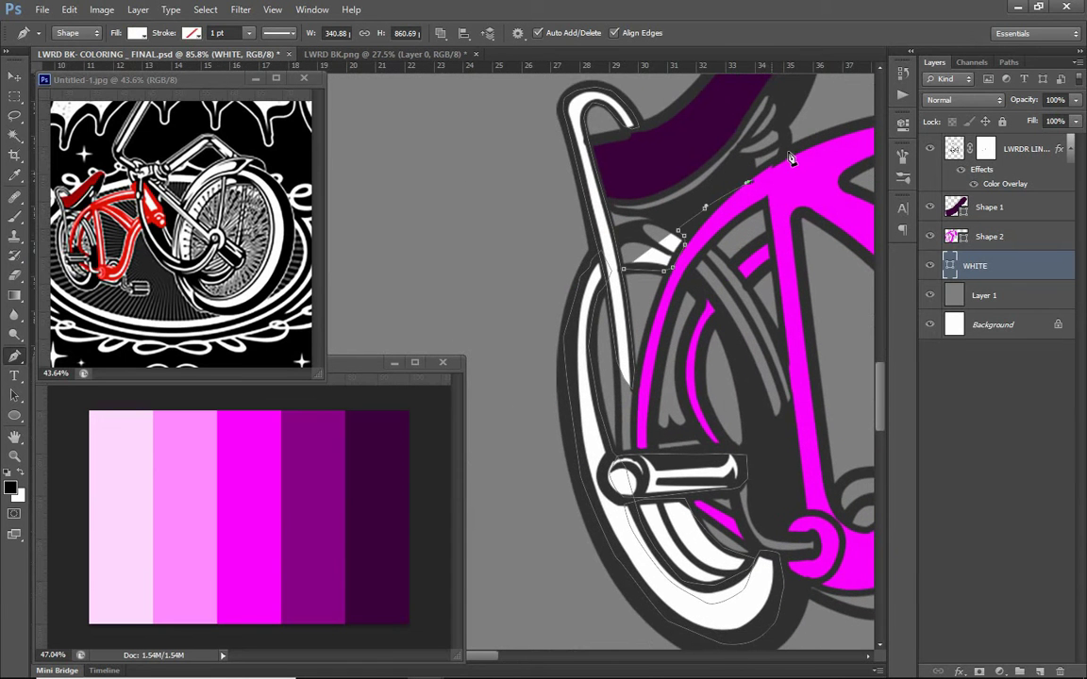
pyautogui.scroll(2, 790, 159)
pyautogui.click(763, 151)
pyautogui.click(747, 173)
pyautogui.click(689, 229)
pyautogui.click(647, 250)
pyautogui.click(611, 261)
pyautogui.moveTo(625, 345)
pyautogui.mouseDown()
pyautogui.moveTo(508, 185)
pyautogui.moveTo(576, 144)
pyautogui.mouseUp()
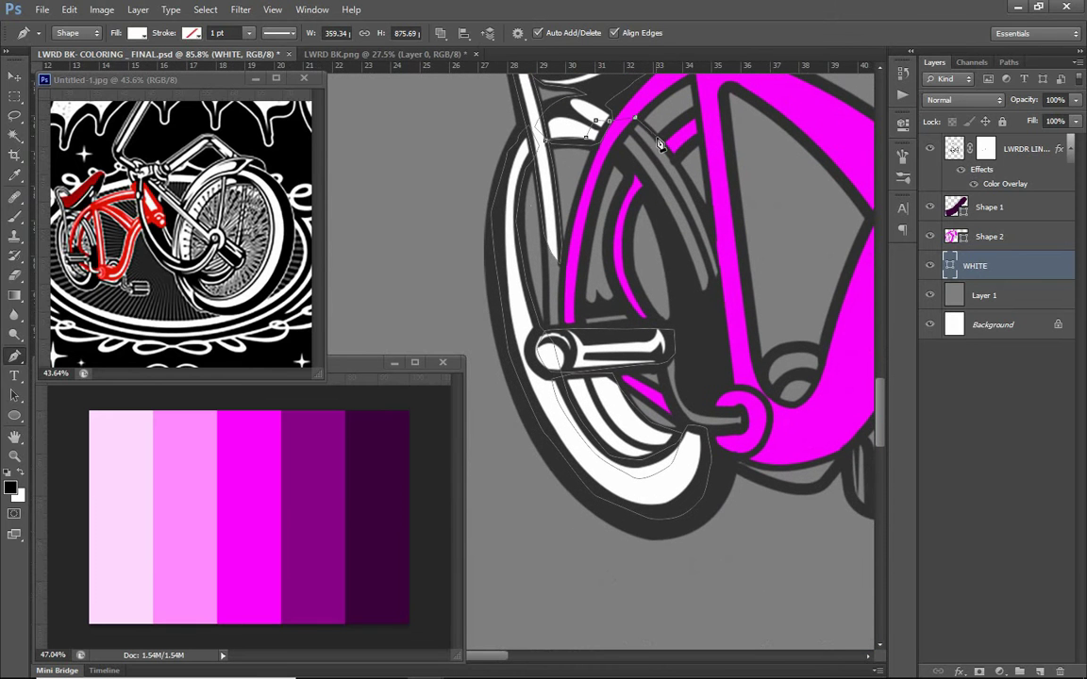
pyautogui.click(678, 361)
pyautogui.click(696, 385)
pyautogui.click(746, 411)
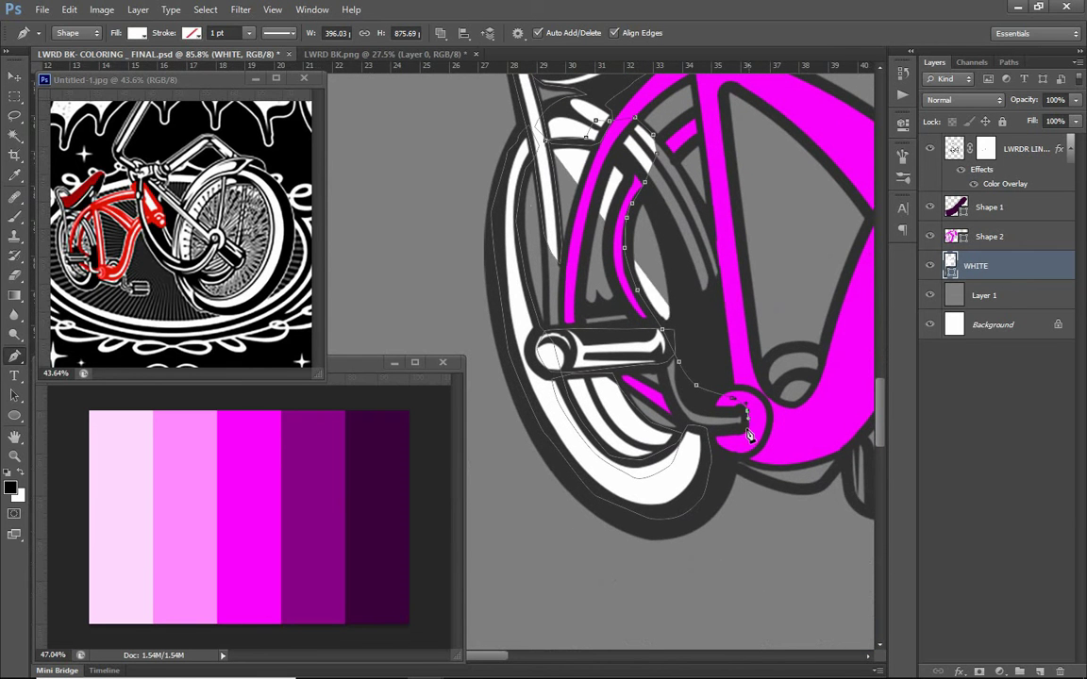
pyautogui.click(549, 148)
# Set Path Operations to Subtract Front Shape and cut a dark triangular gap.
pyautogui.moveTo(630, 101); pyautogui.dragTo(657, 115)
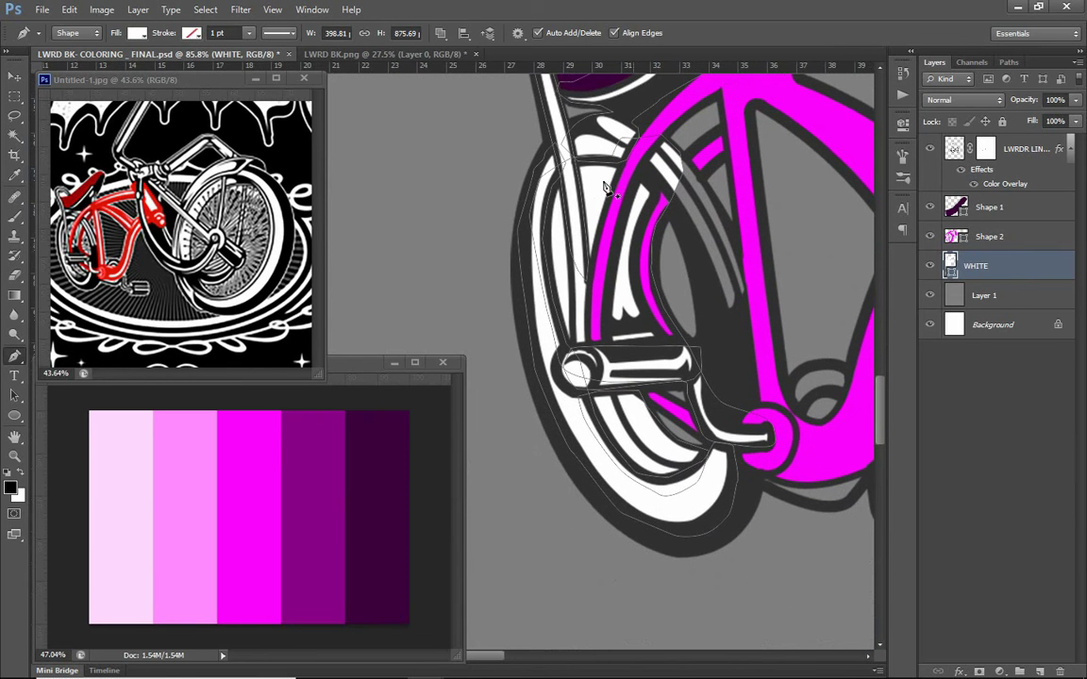
pyautogui.click(440, 33)
pyautogui.click(515, 75)
pyautogui.click(638, 179)
pyautogui.click(650, 190)
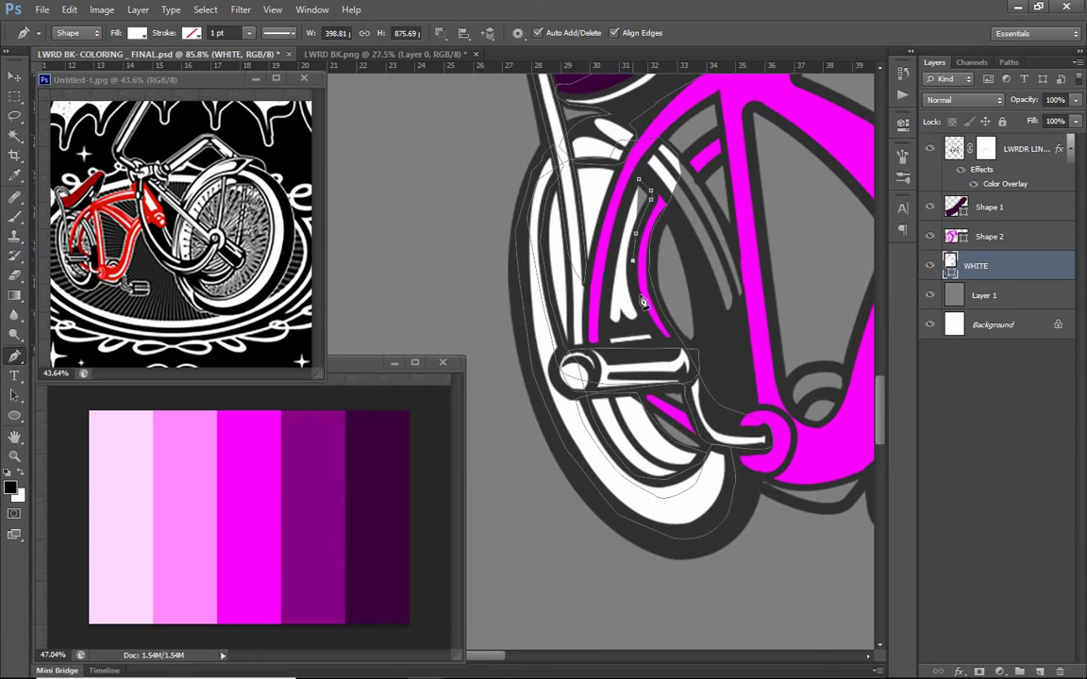
pyautogui.click(633, 201)
# Change the Path Operations combine mode again after the cut-out.
pyautogui.scroll(-2, 597, 247)
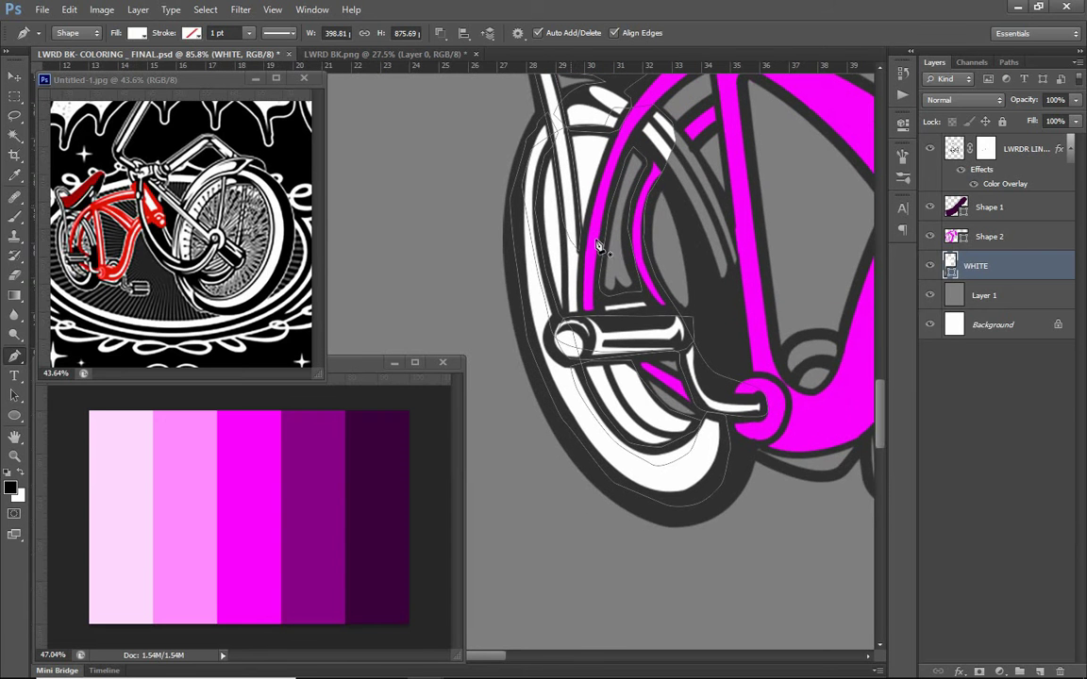
pyautogui.click(440, 33)
pyautogui.click(500, 138)
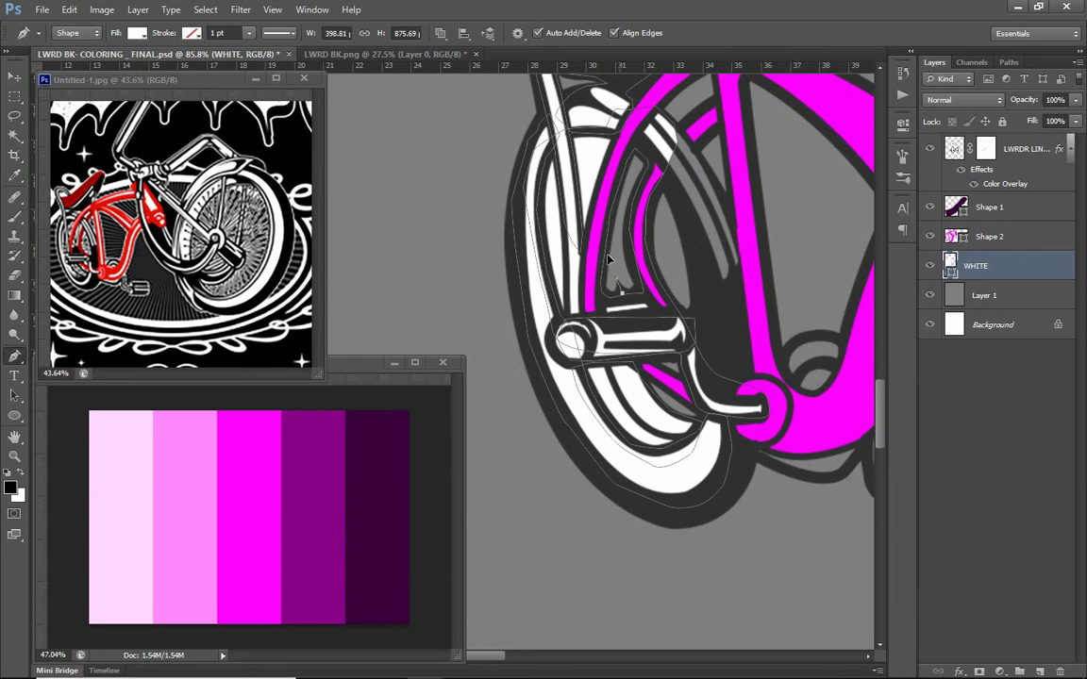
pyautogui.scroll(2, 600, 273)
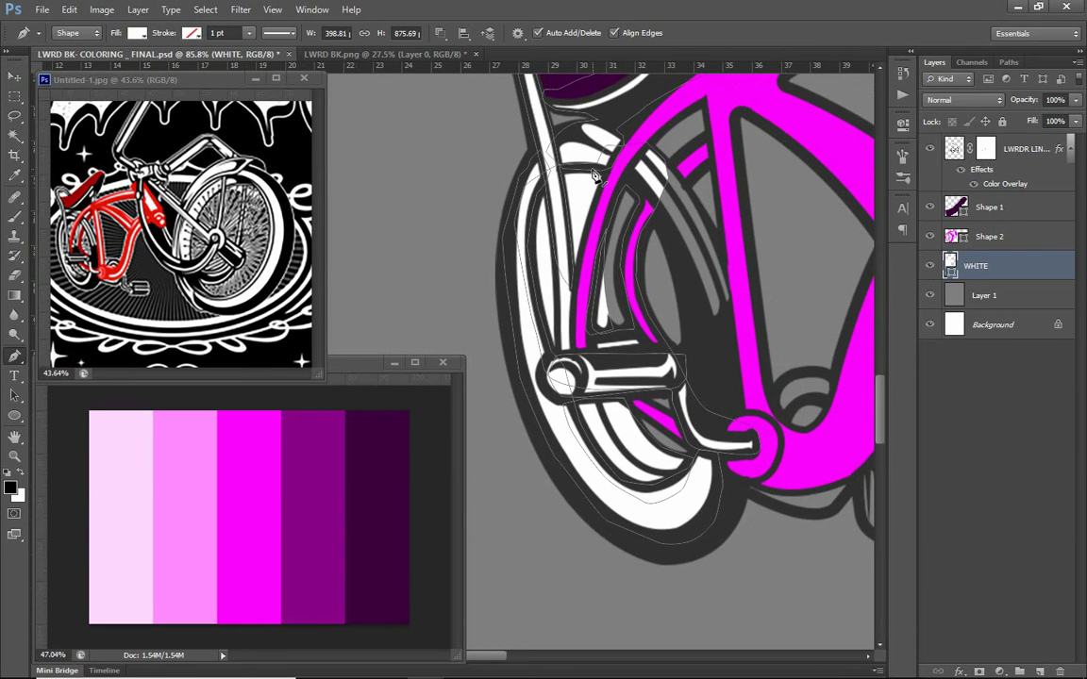
pyautogui.scroll(-1, 637, 229)
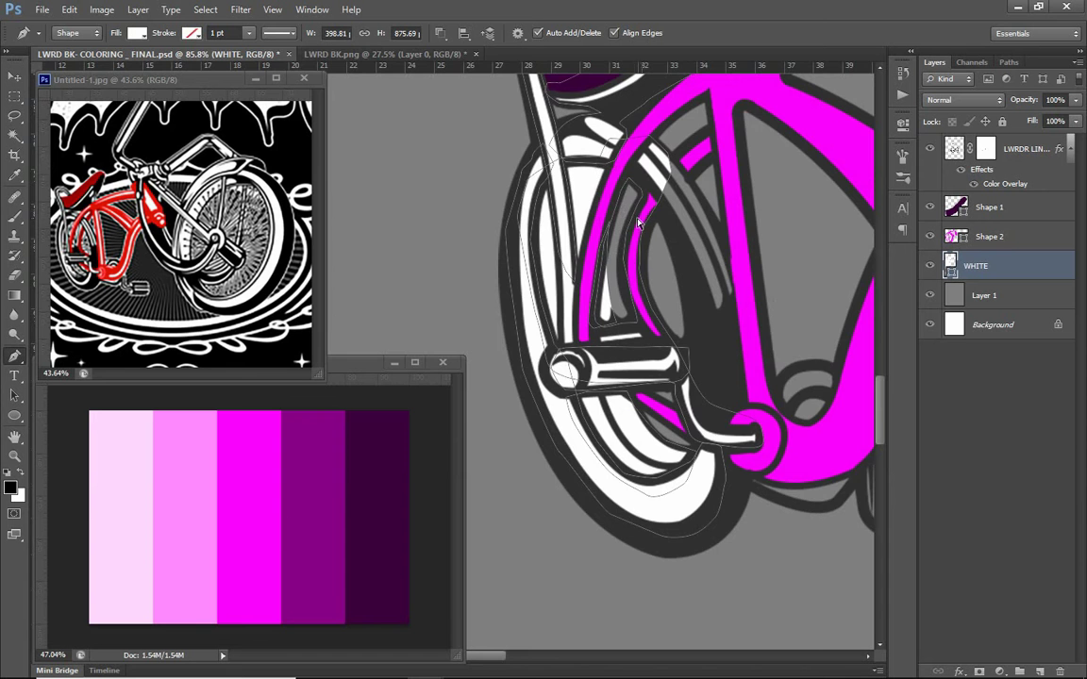
pyautogui.scroll(-5, 638, 223)
pyautogui.scroll(1, 660, 274)
pyautogui.scroll(5, 676, 314)
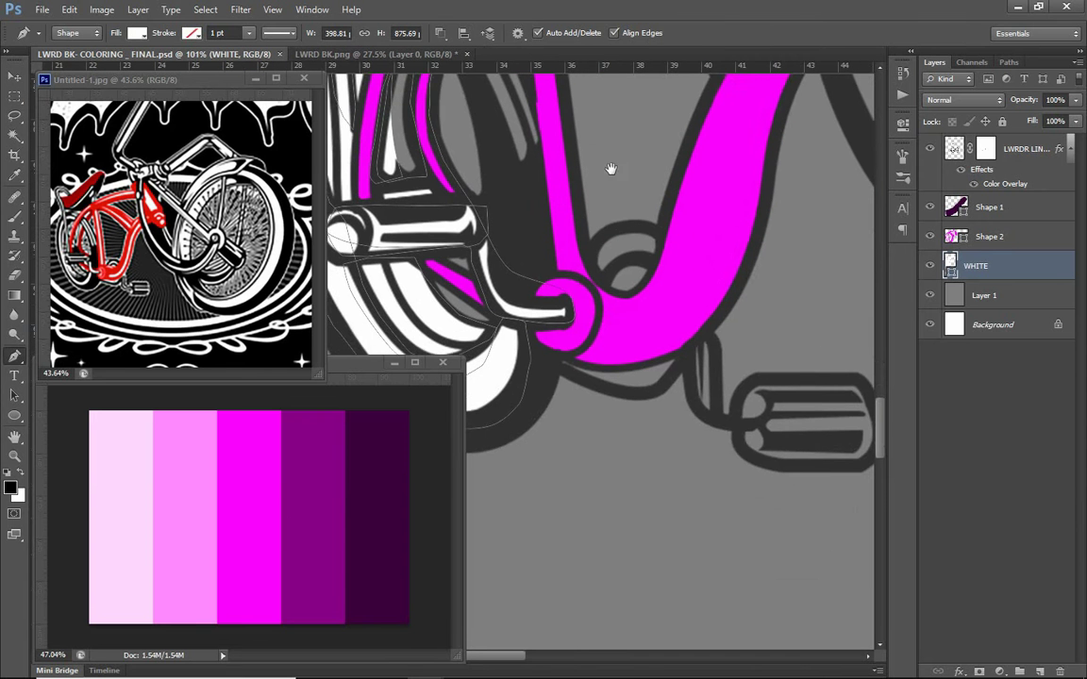
# Pen-trace along the magenta tube's lower edge toward the pedal.
pyautogui.moveTo(611, 167); pyautogui.dragTo(612, 173)
pyautogui.click(720, 419)
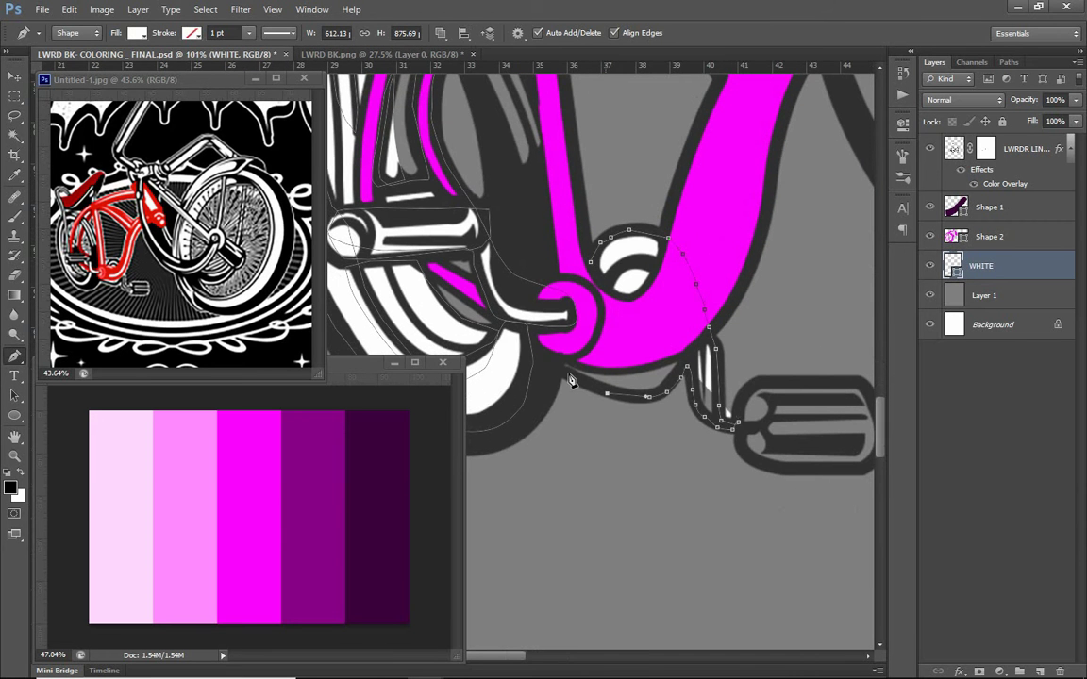
pyautogui.moveTo(571, 380); pyautogui.dragTo(429, 343)
pyautogui.click(644, 391)
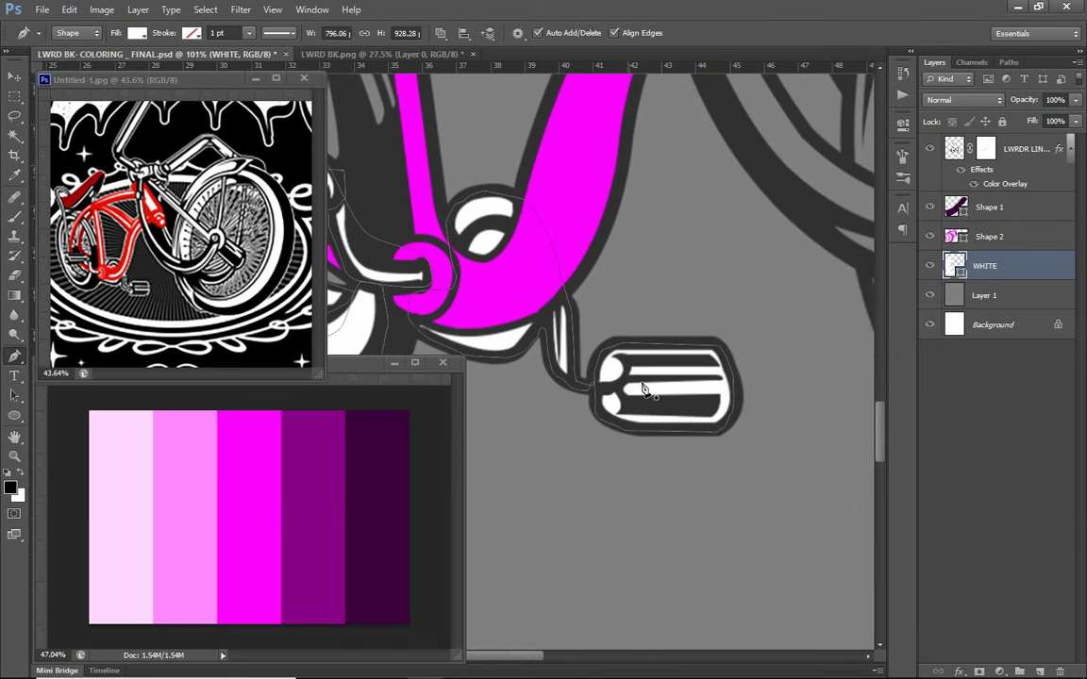
pyautogui.scroll(-5, 645, 391)
pyautogui.scroll(3, 604, 312)
pyautogui.scroll(3, 573, 269)
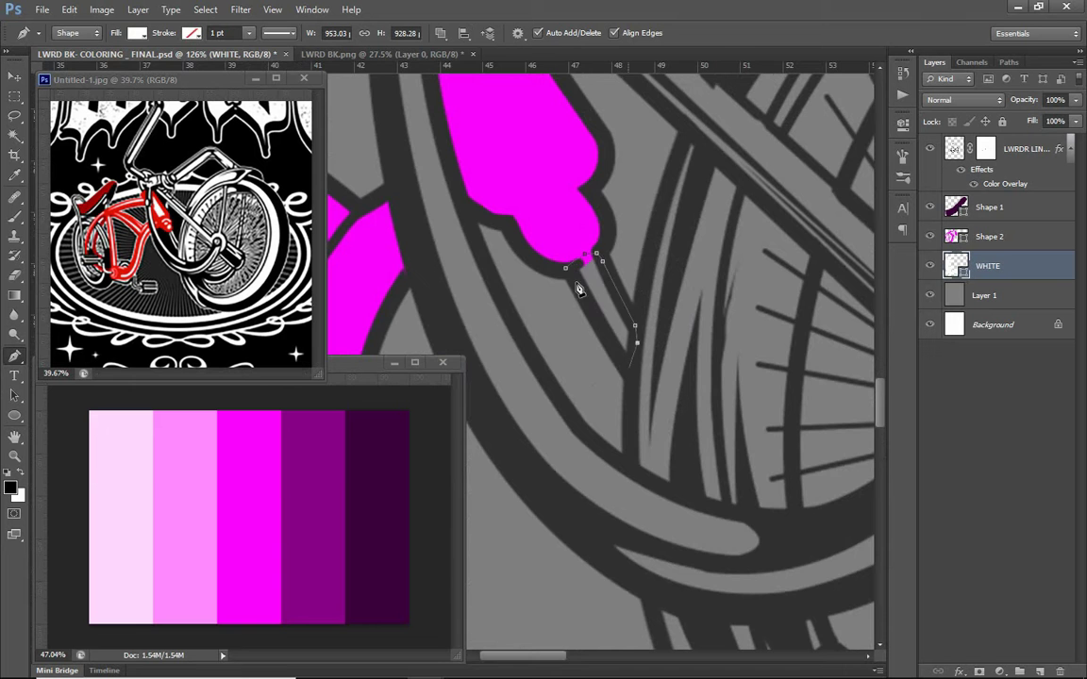
pyautogui.scroll(-3, 580, 290)
pyautogui.scroll(-3, 734, 306)
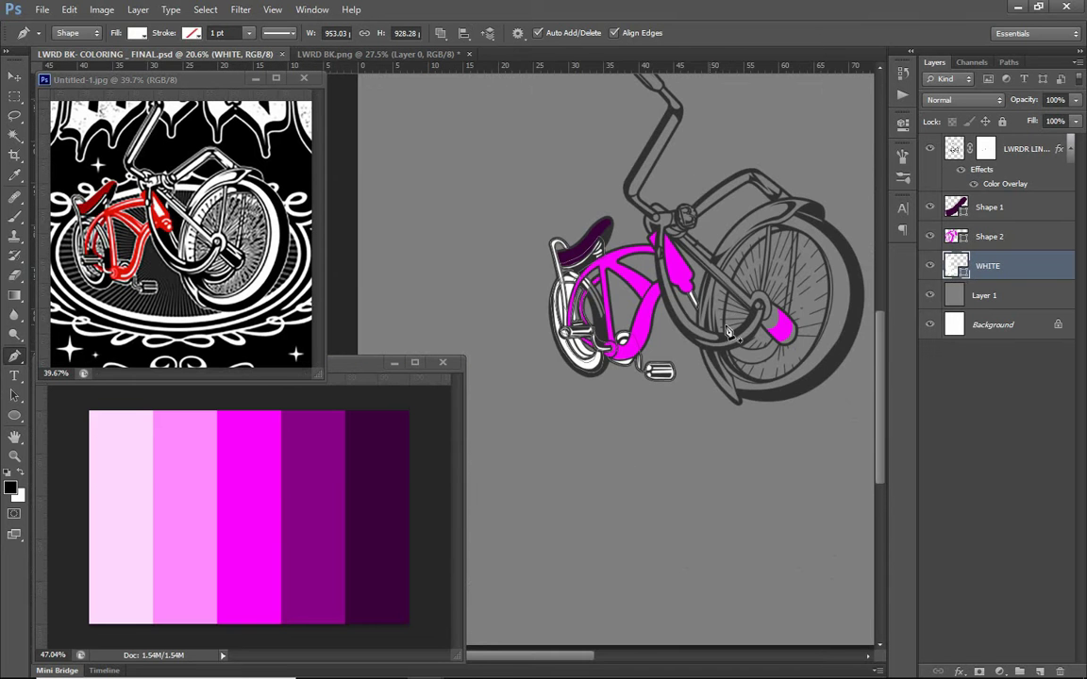
pyautogui.scroll(1, 727, 330)
pyautogui.scroll(1, 736, 302)
pyautogui.scroll(1, 750, 274)
pyautogui.scroll(1, 766, 237)
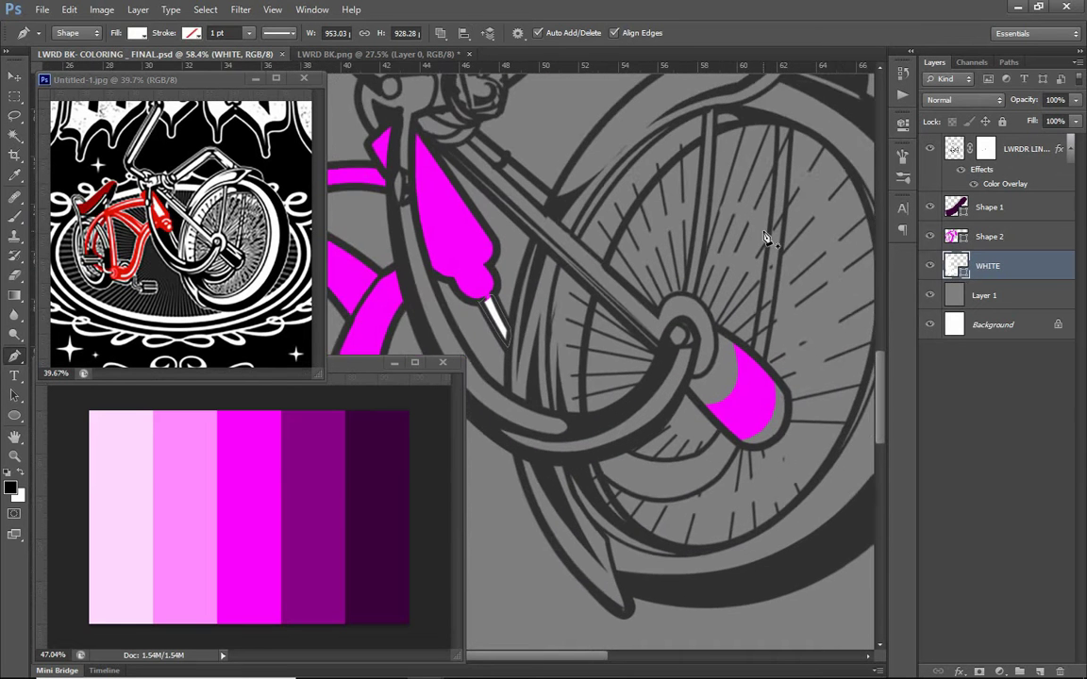
pyautogui.scroll(2, 766, 237)
# On LWRDR LINEART, start a black shape inside the rear wheel, then discard it.
pyautogui.click(948, 147)
pyautogui.scroll(2, 557, 302)
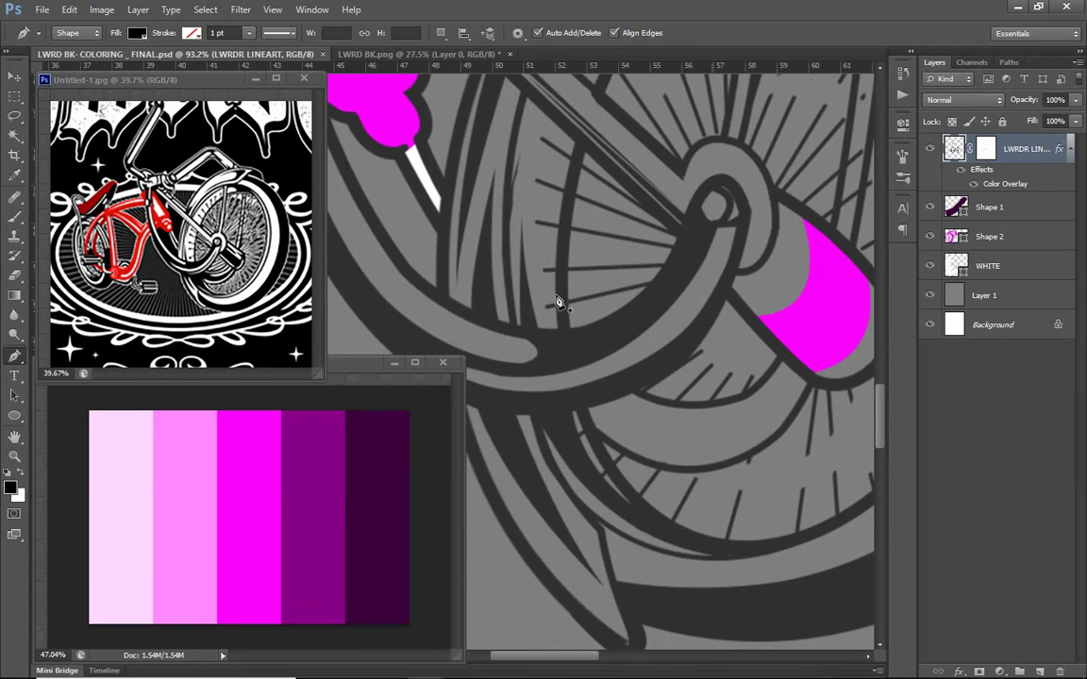
pyautogui.click(623, 394)
pyautogui.moveTo(739, 415); pyautogui.dragTo(798, 372)
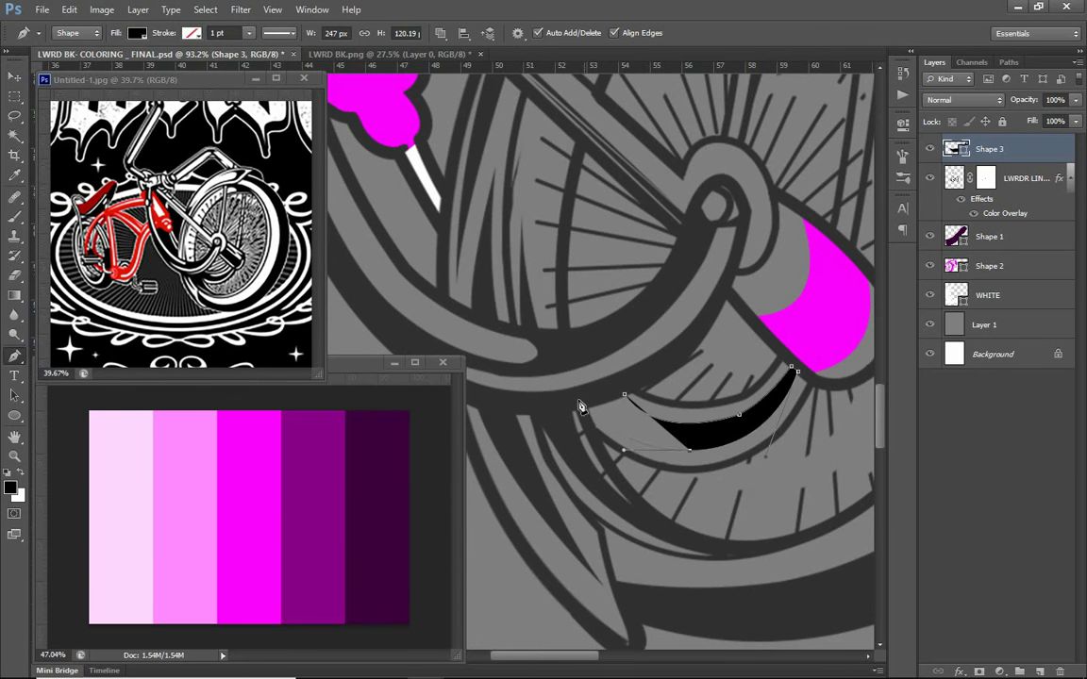
pyautogui.press('Escape')
pyautogui.scroll(-5, 666, 392)
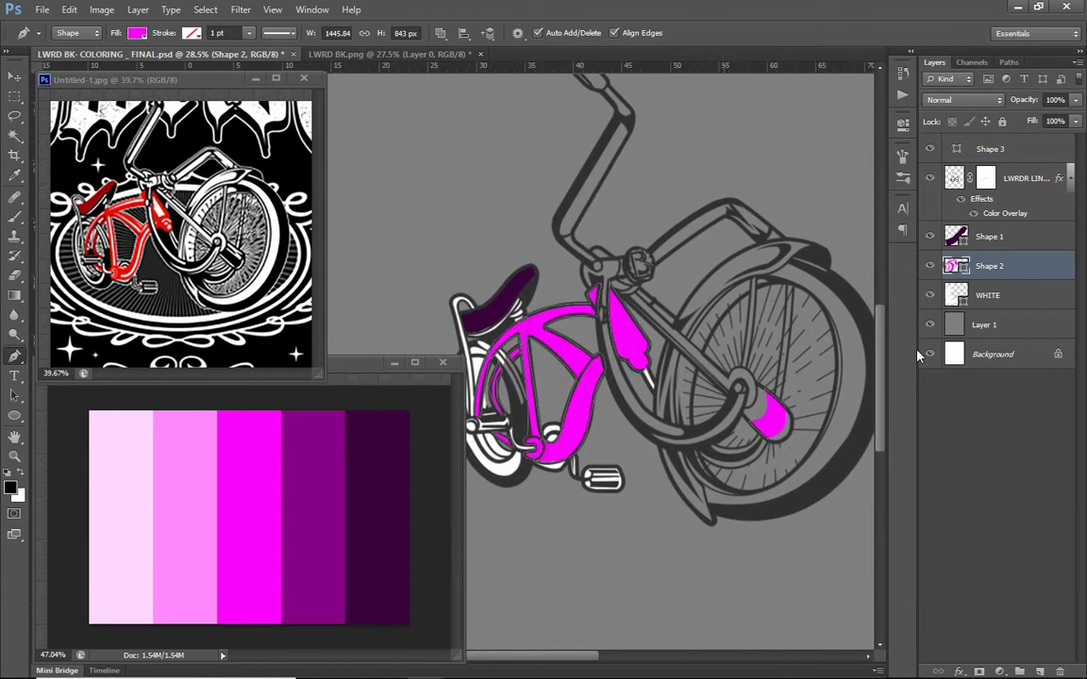
# Fill the handlebar tube white down to the clamp on the WHITE layer.
pyautogui.moveTo(604, 283); pyautogui.dragTo(604, 424)
pyautogui.scroll(4, 666, 272)
pyautogui.moveTo(666, 272); pyautogui.dragTo(662, 258)
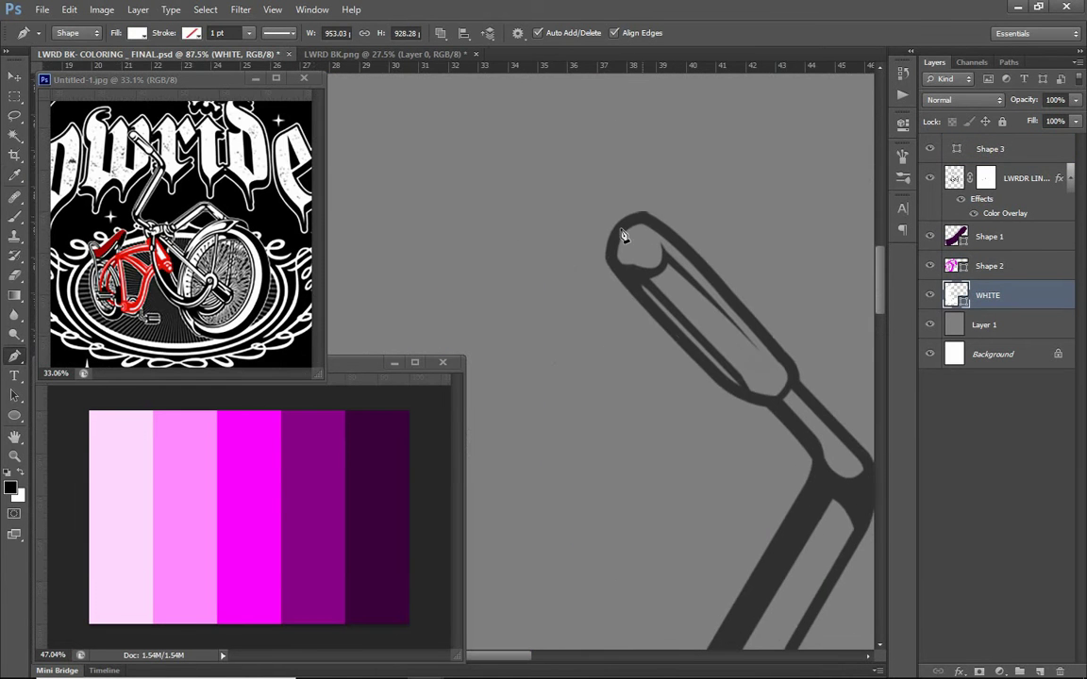
pyautogui.scroll(-2, 735, 397)
pyautogui.scroll(-2, 661, 425)
pyautogui.scroll(-2, 564, 466)
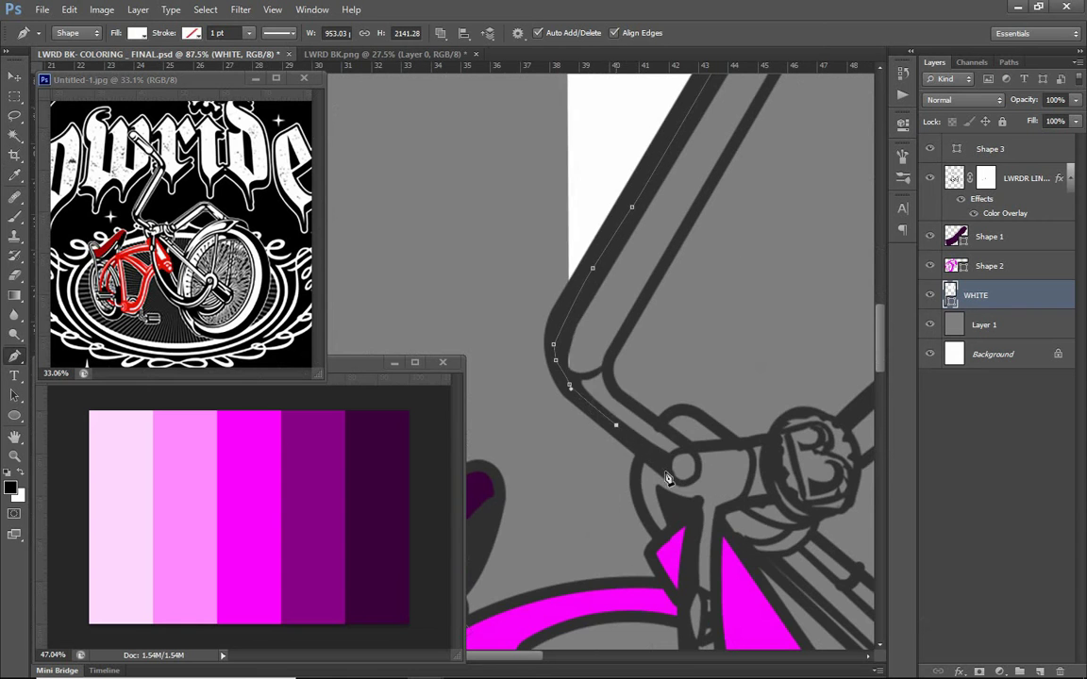
pyautogui.click(616, 425)
pyautogui.click(658, 536)
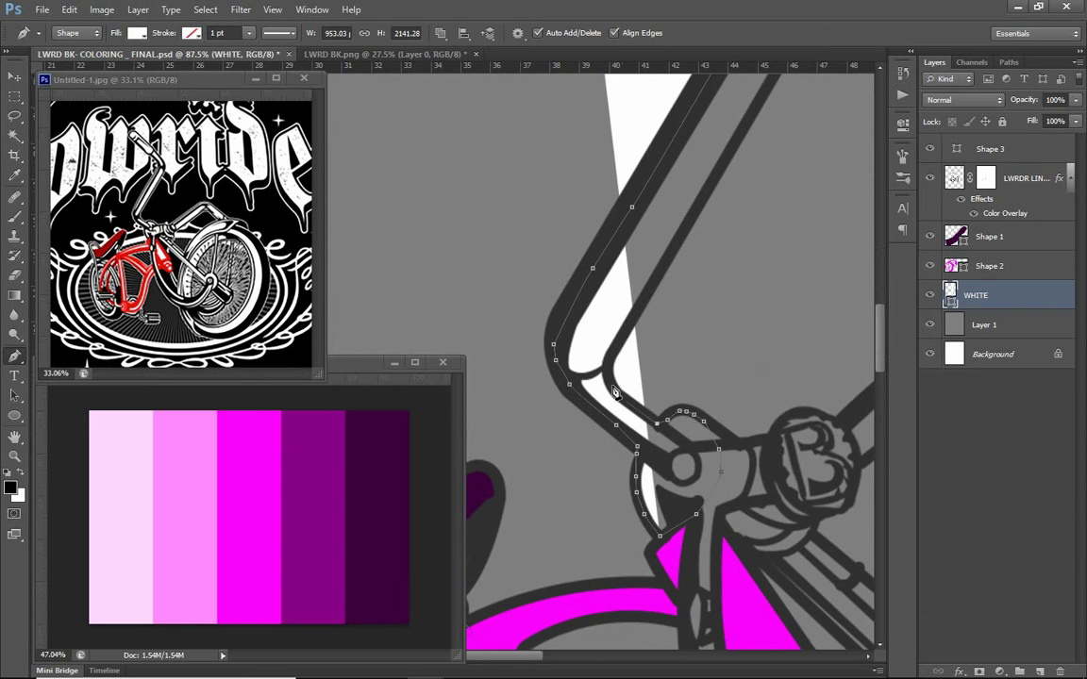
pyautogui.scroll(2, 614, 392)
pyautogui.scroll(2, 672, 310)
pyautogui.scroll(2, 696, 277)
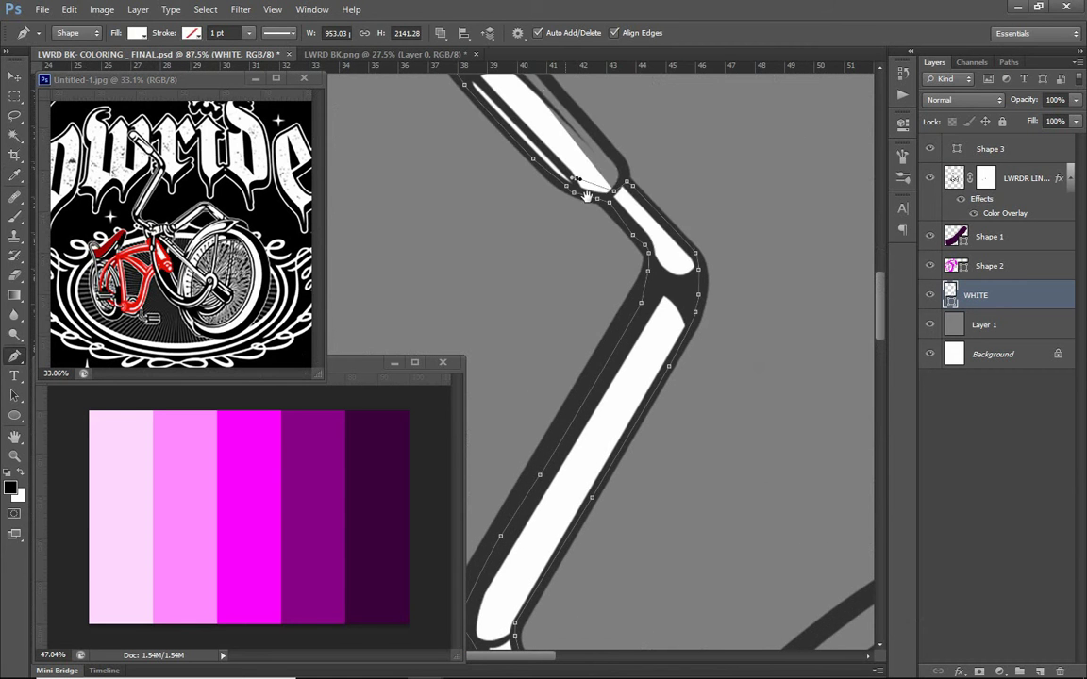
pyautogui.moveTo(585, 195); pyautogui.dragTo(666, 308)
# On Shape 2, draw a magenta highlight along the handlebar grip.
pyautogui.hotkey('alt', ']')
pyautogui.click(556, 123)
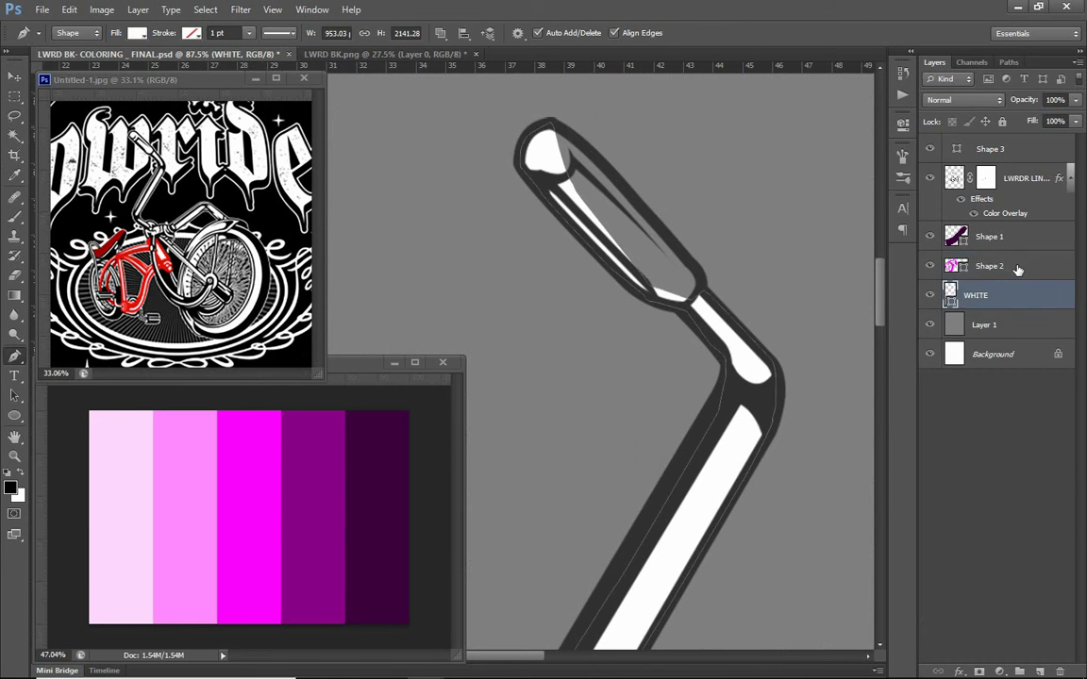
pyautogui.click(648, 213)
pyautogui.click(531, 163)
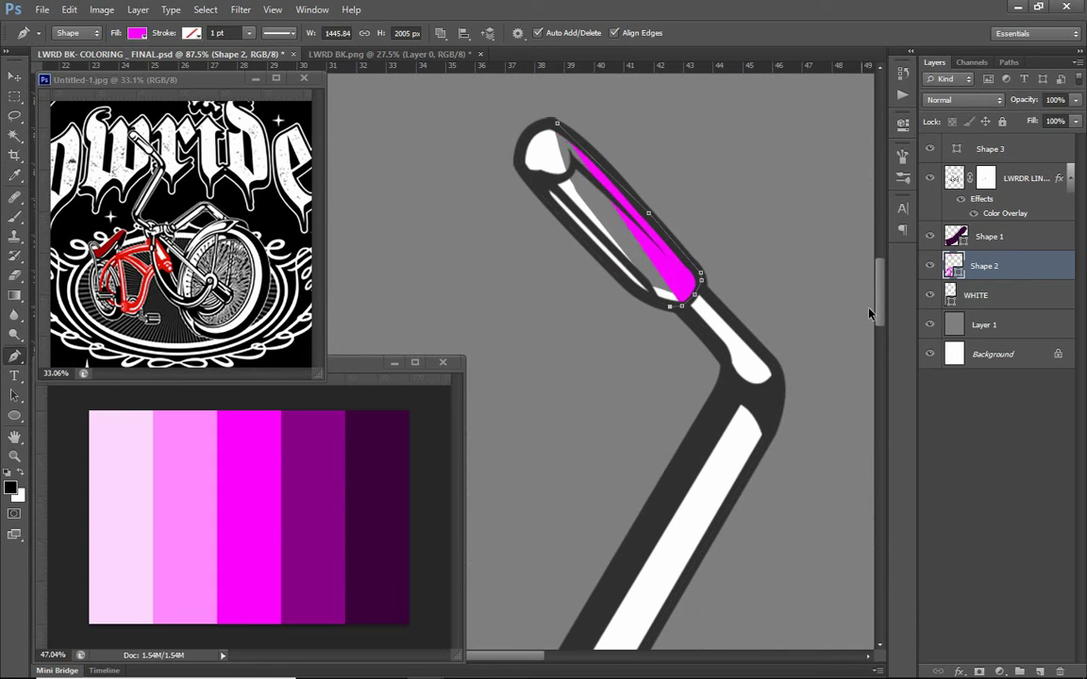
# On Shape 1, draw dark purple shapes over the grip, including a small triangle.
pyautogui.click(990, 237)
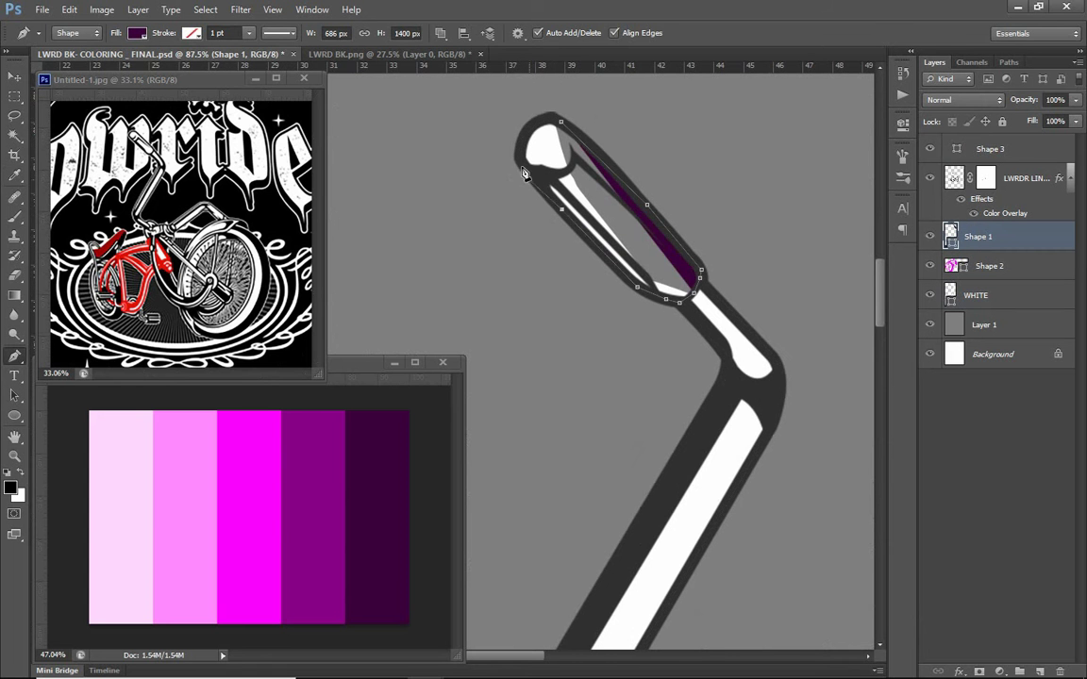
pyautogui.click(561, 121)
pyautogui.scroll(-3, 660, 283)
pyautogui.scroll(3, 739, 328)
pyautogui.scroll(1, 734, 285)
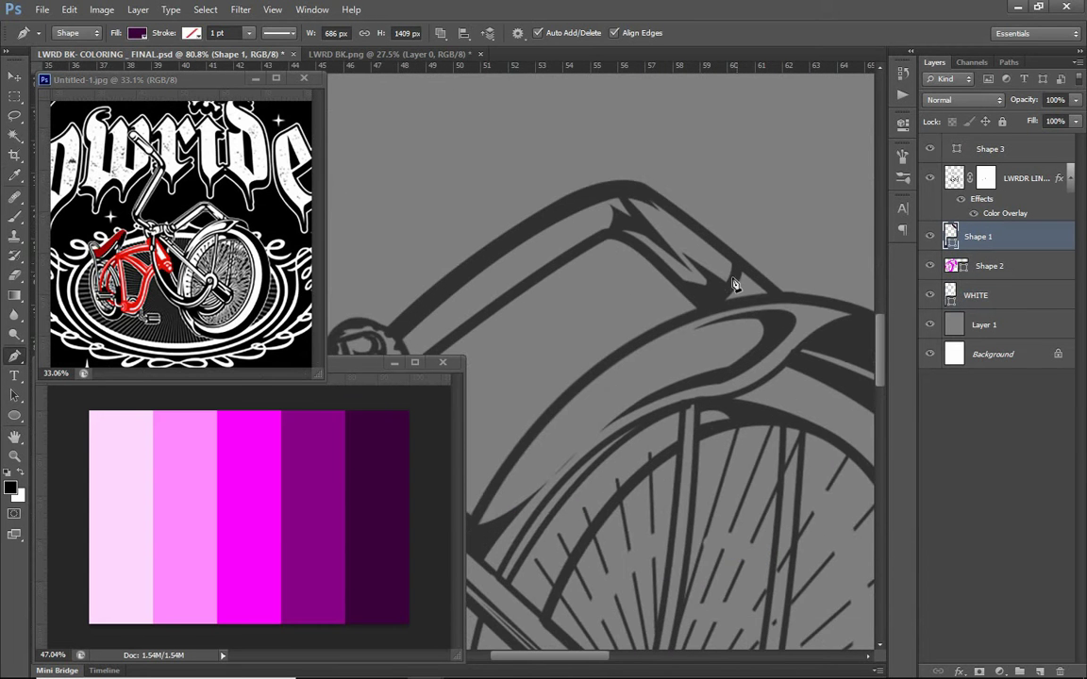
pyautogui.click(747, 272)
pyautogui.scroll(-3, 746, 283)
pyautogui.scroll(-2, 731, 330)
pyautogui.scroll(2, 717, 373)
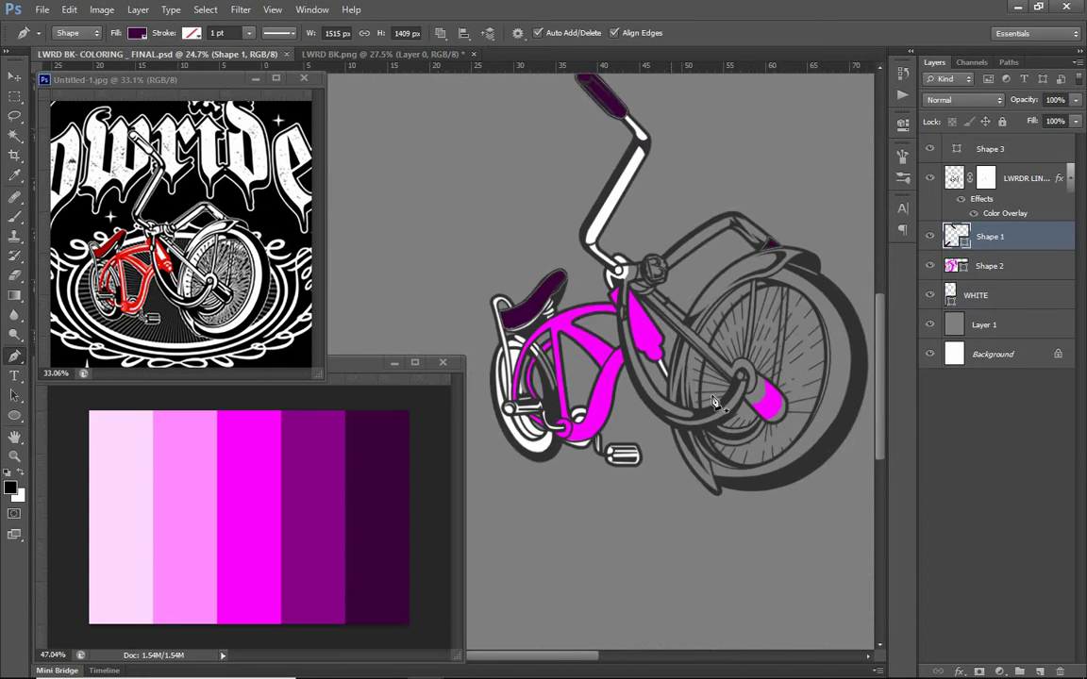
pyautogui.scroll(1, 716, 372)
pyautogui.scroll(1, 716, 373)
pyautogui.scroll(2, 716, 372)
pyautogui.click(955, 300)
# Trace a white shape along the fork tube and the rear wheel curve.
pyautogui.scroll(2, 699, 322)
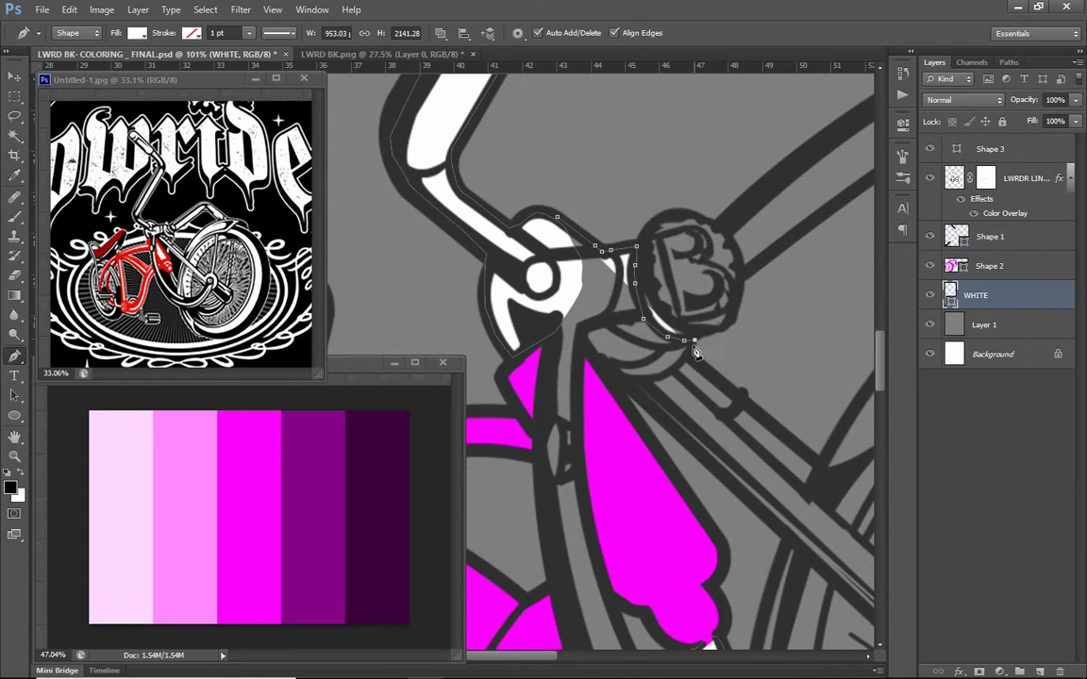
pyautogui.click(787, 393)
pyautogui.click(796, 452)
pyautogui.click(729, 437)
pyautogui.click(636, 353)
pyautogui.click(556, 282)
pyautogui.moveTo(531, 227); pyautogui.dragTo(530, 217)
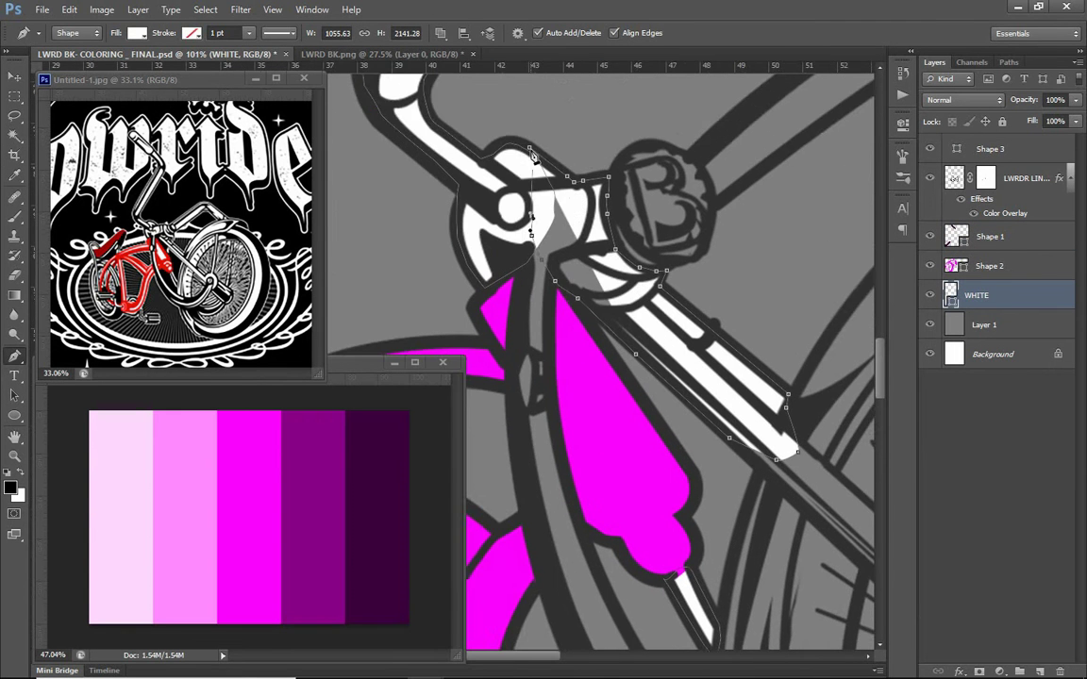
pyautogui.scroll(-3, 574, 339)
pyautogui.scroll(-3, 672, 477)
pyautogui.click(595, 365)
pyautogui.click(697, 400)
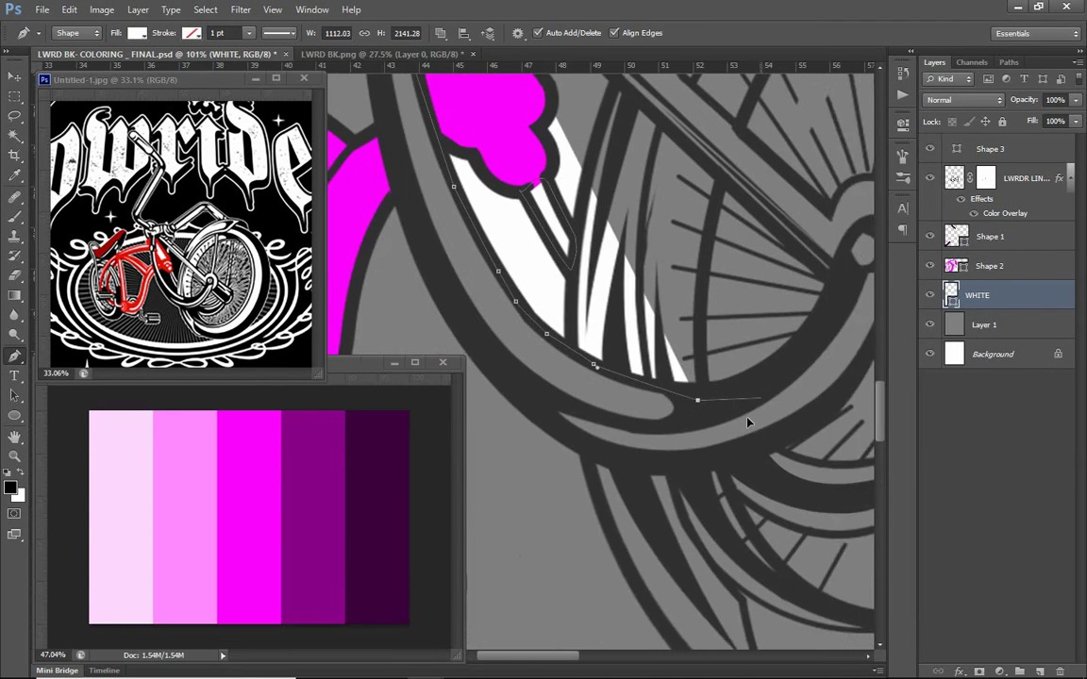
# Move across the headtube, top tube and rear wheel, then start another strip on the rear wheel.
pyautogui.scroll(-2, 565, 369)
pyautogui.scroll(-2, 568, 292)
pyautogui.scroll(2, 623, 279)
pyautogui.scroll(-1, 638, 302)
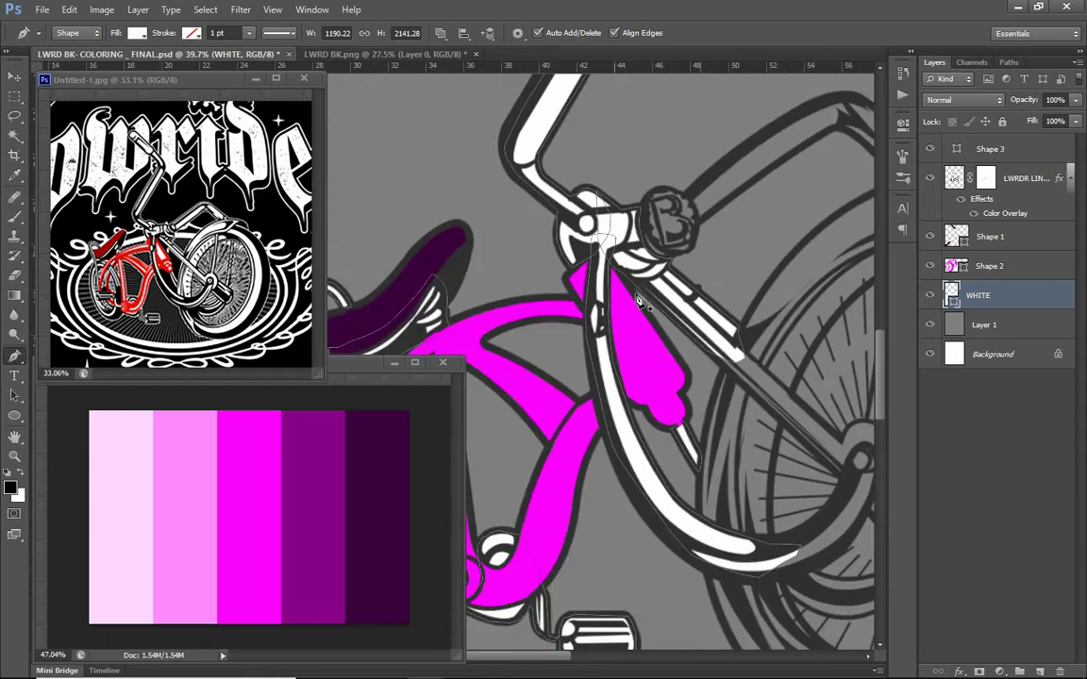
pyautogui.moveTo(639, 301); pyautogui.dragTo(566, 264)
pyautogui.scroll(2, 604, 283)
pyautogui.scroll(-2, 613, 283)
pyautogui.scroll(3, 635, 266)
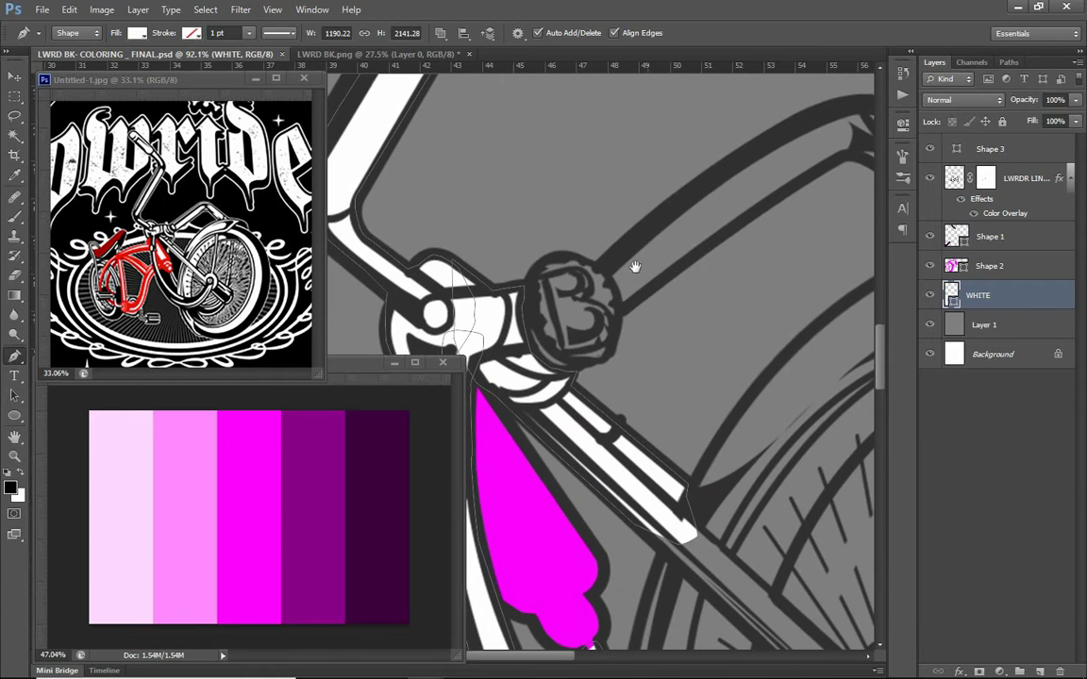
pyautogui.moveTo(739, 226); pyautogui.dragTo(619, 307)
pyautogui.scroll(-2, 632, 338)
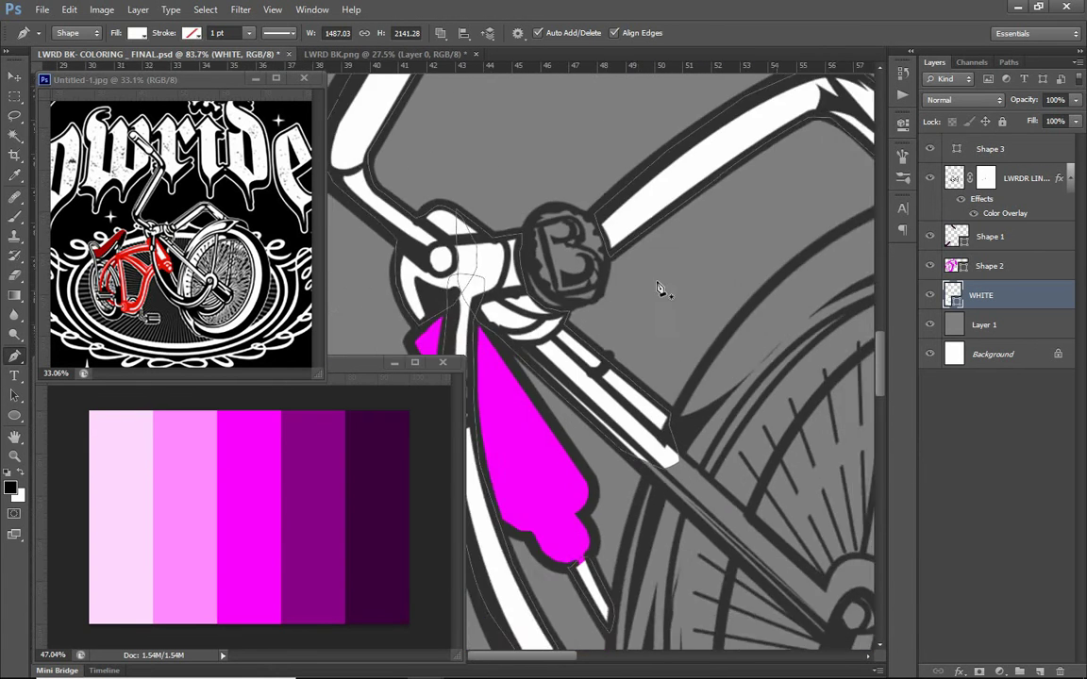
pyautogui.scroll(-3, 671, 259)
pyautogui.moveTo(704, 252); pyautogui.dragTo(847, 300)
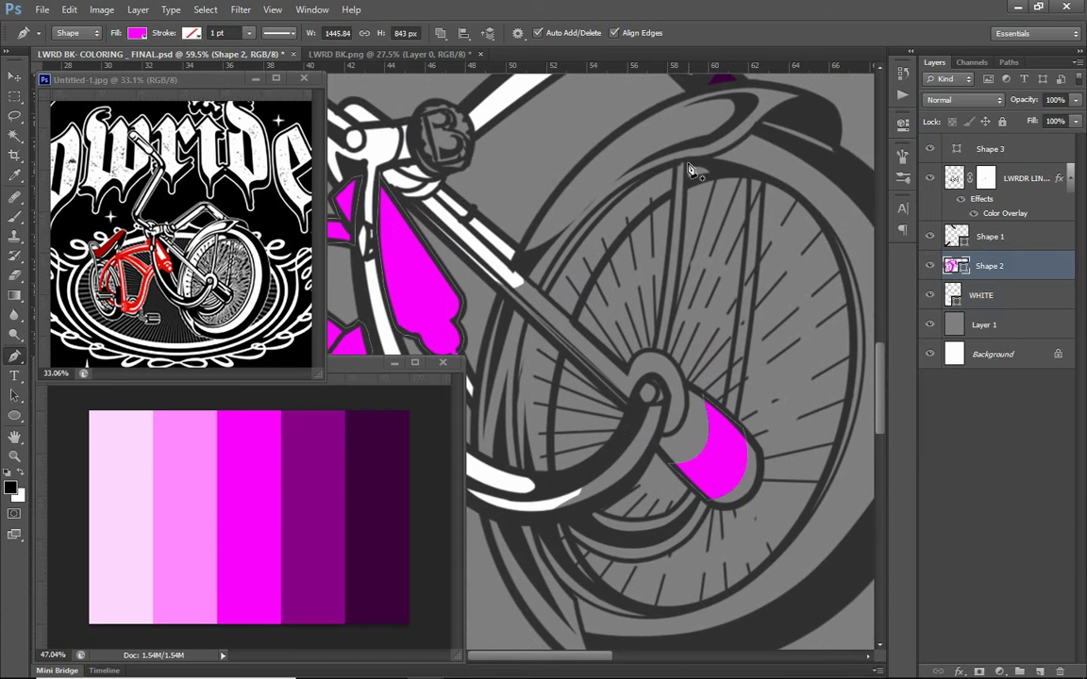
pyautogui.scroll(3, 658, 359)
pyautogui.scroll(2, 657, 364)
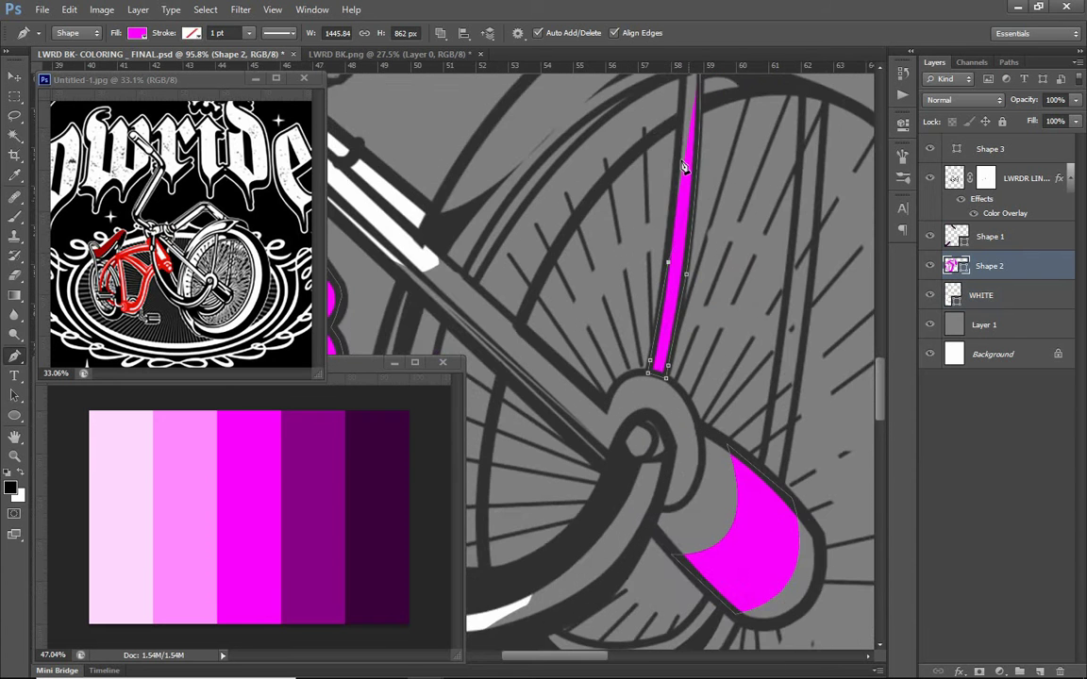
pyautogui.moveTo(685, 211); pyautogui.dragTo(619, 144)
pyautogui.click(719, 129)
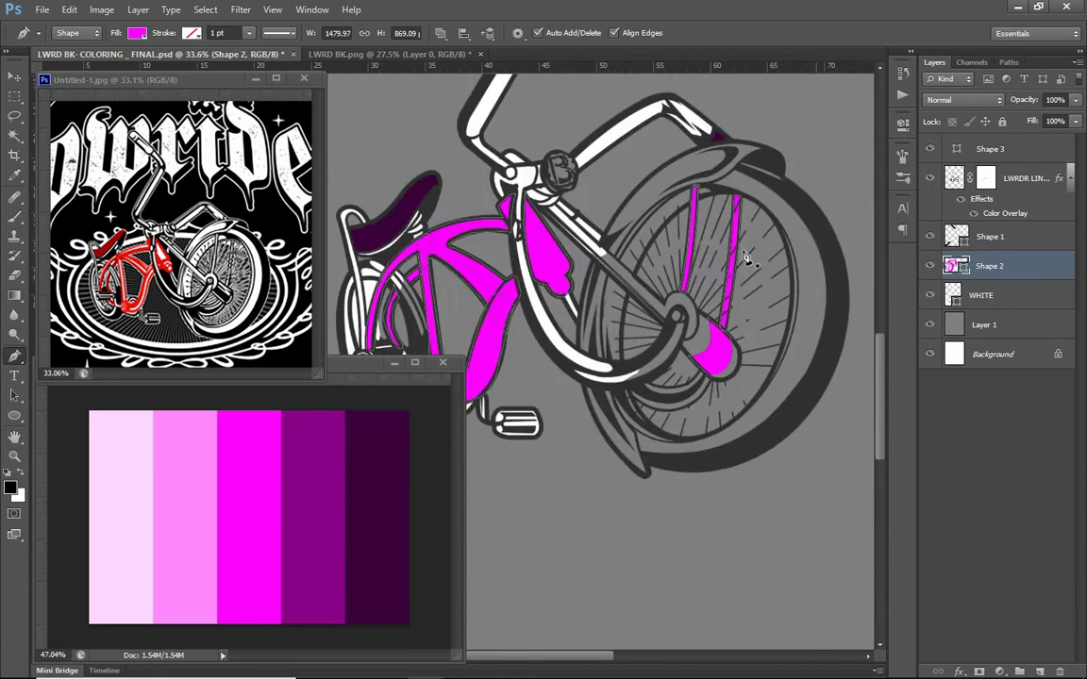
pyautogui.hscroll(-2, 792, 205)
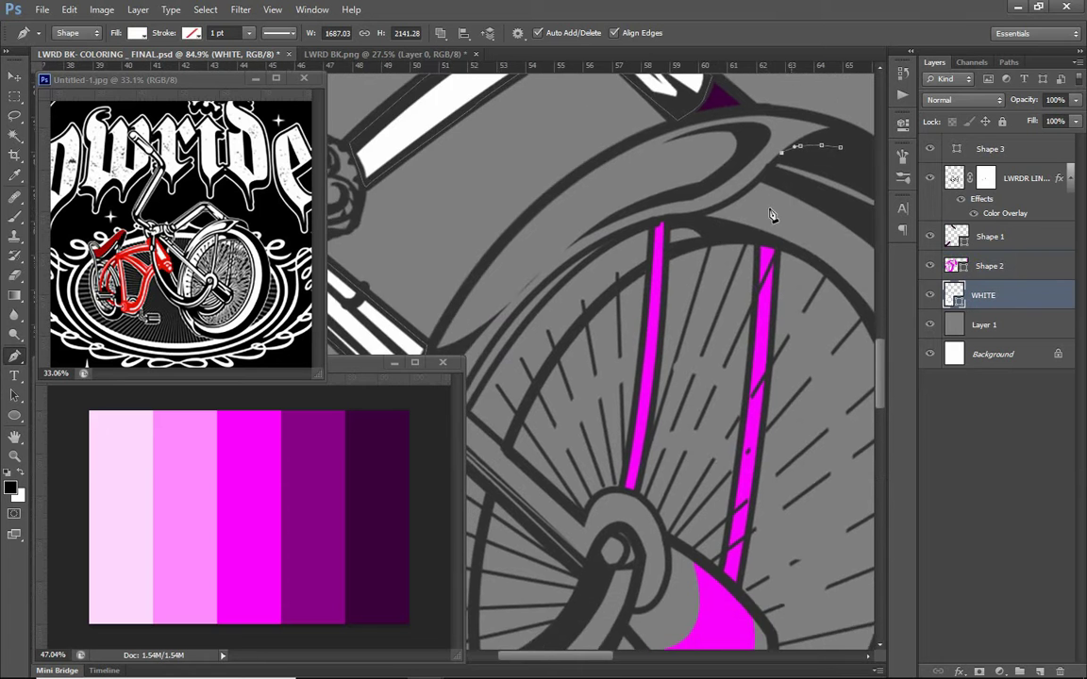
pyautogui.scroll(-3, 771, 213)
pyautogui.scroll(2, 614, 283)
pyautogui.scroll(-2, 619, 211)
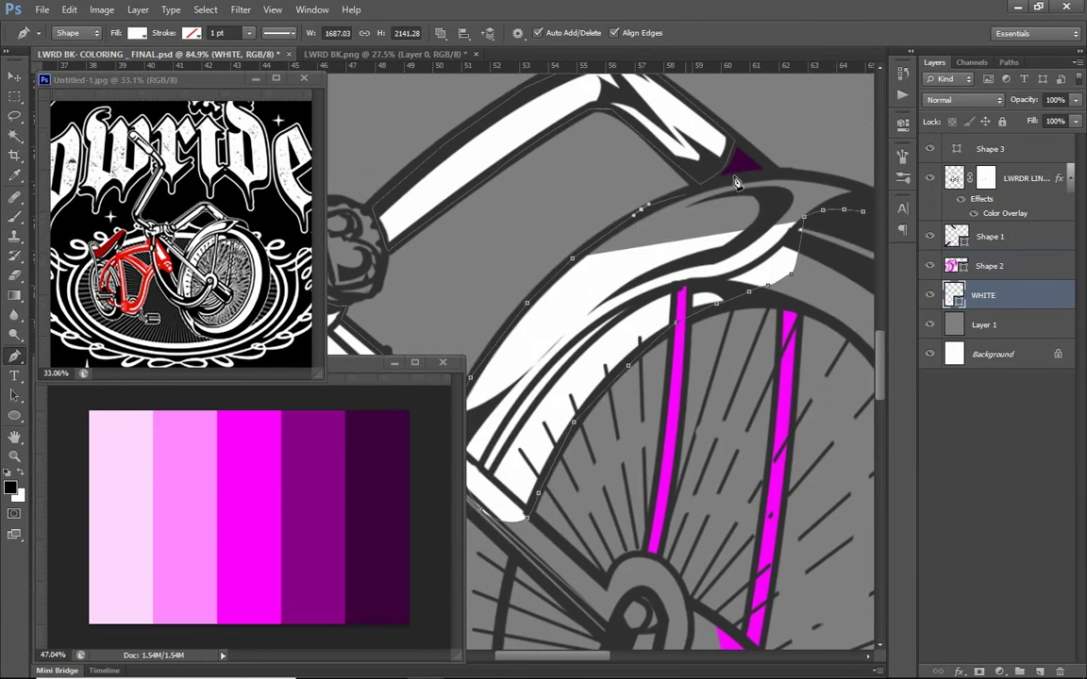
pyautogui.scroll(3, 620, 307)
pyautogui.scroll(1, 621, 307)
pyautogui.hscroll(1, 661, 292)
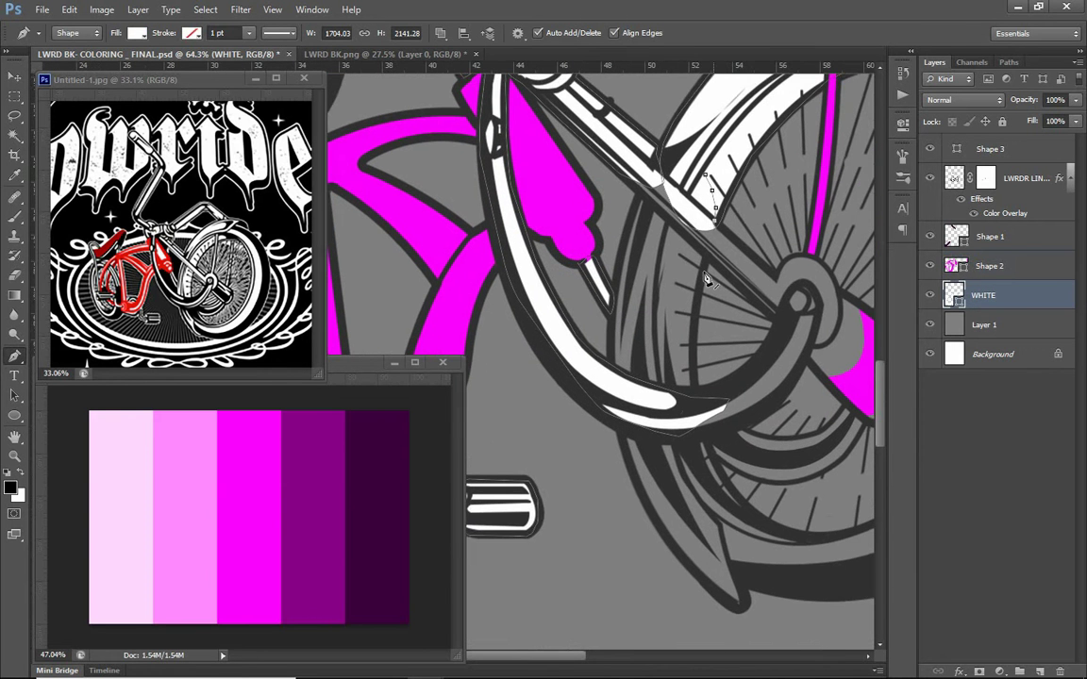
pyautogui.scroll(-1, 680, 429)
pyautogui.scroll(-2, 684, 405)
pyautogui.hscroll(1, 683, 405)
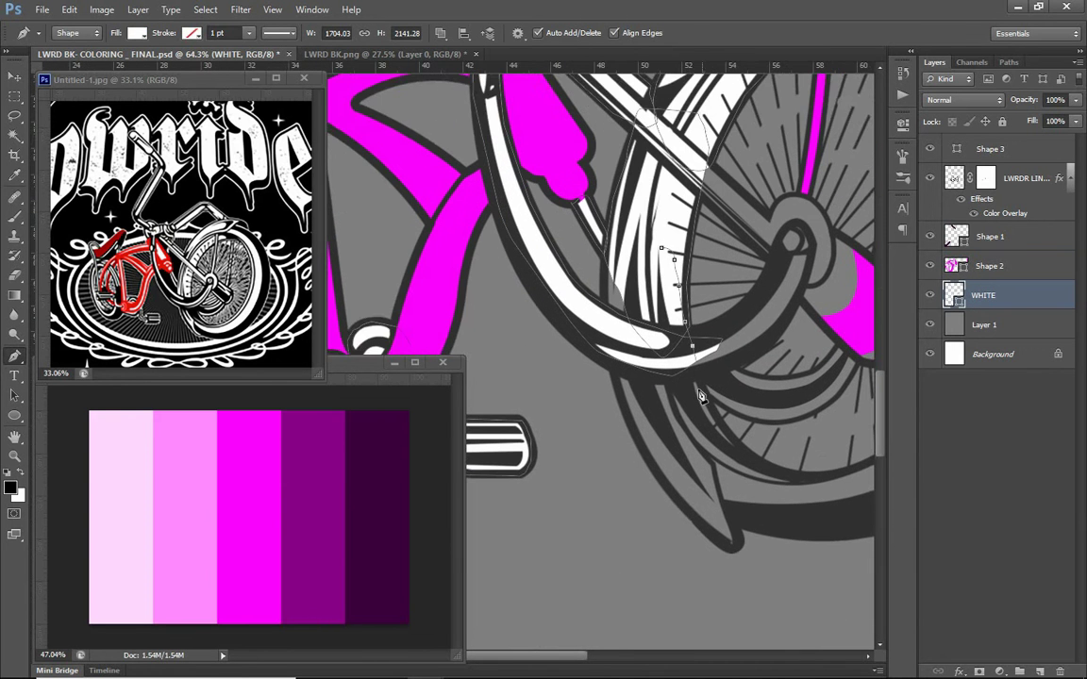
pyautogui.scroll(-1, 687, 390)
# Trace white fill around the rear wheel, up the rim and across the hub.
pyautogui.click(613, 415)
pyautogui.click(547, 358)
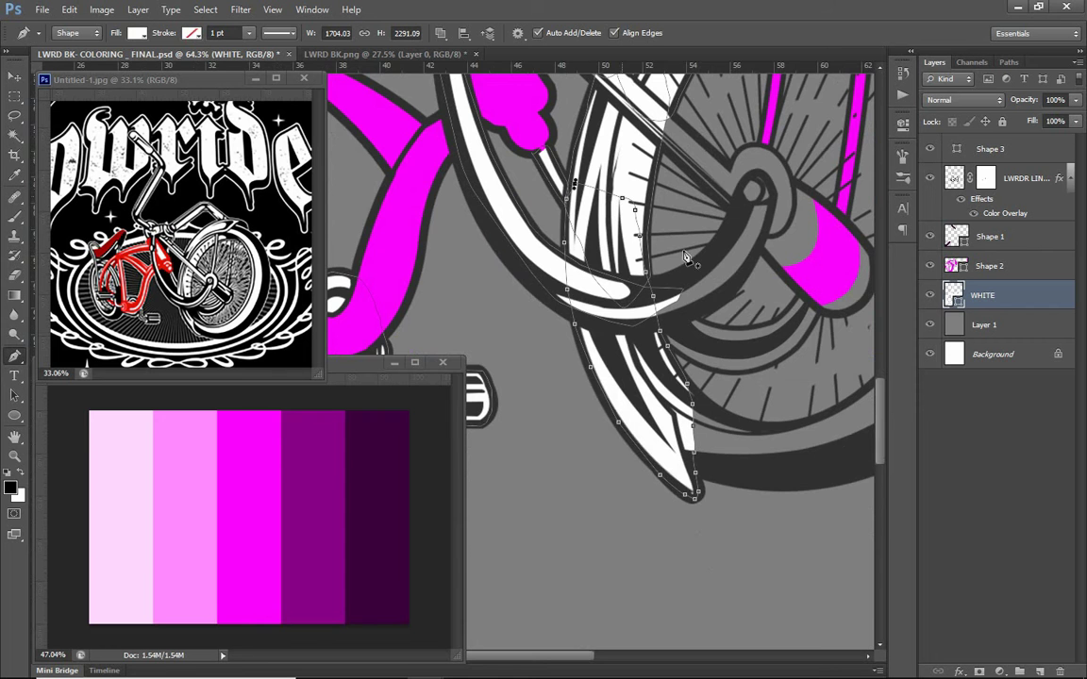
pyautogui.hscroll(2, 649, 403)
pyautogui.click(809, 316)
pyautogui.scroll(3, 809, 323)
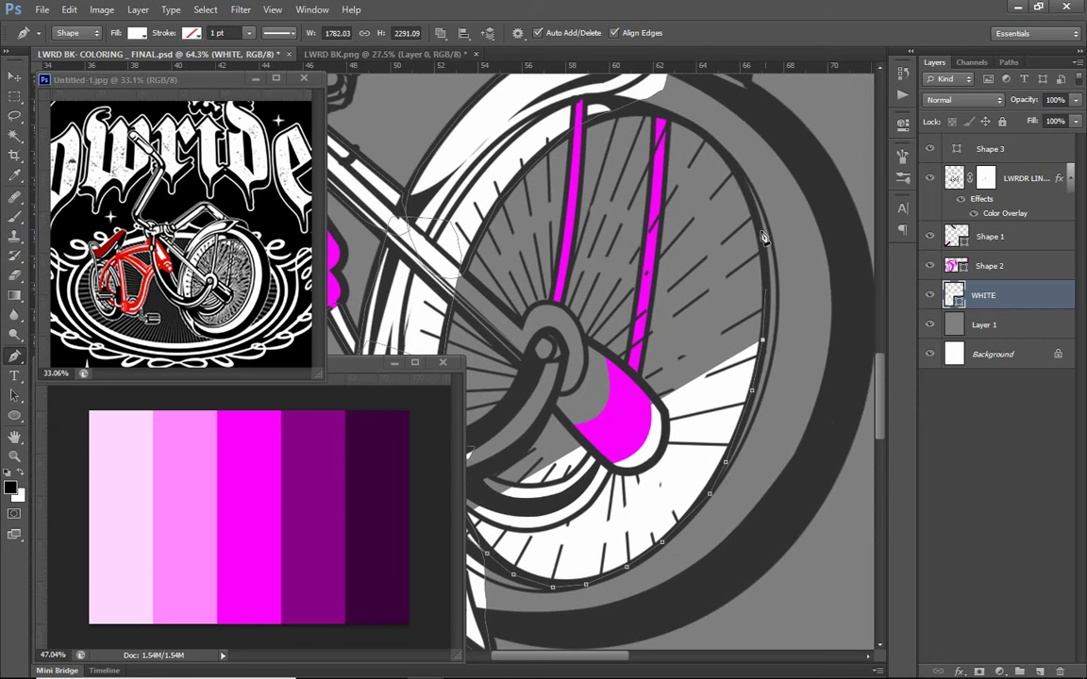
pyautogui.scroll(-4, 777, 362)
pyautogui.scroll(5, 777, 362)
pyautogui.scroll(-2, 594, 400)
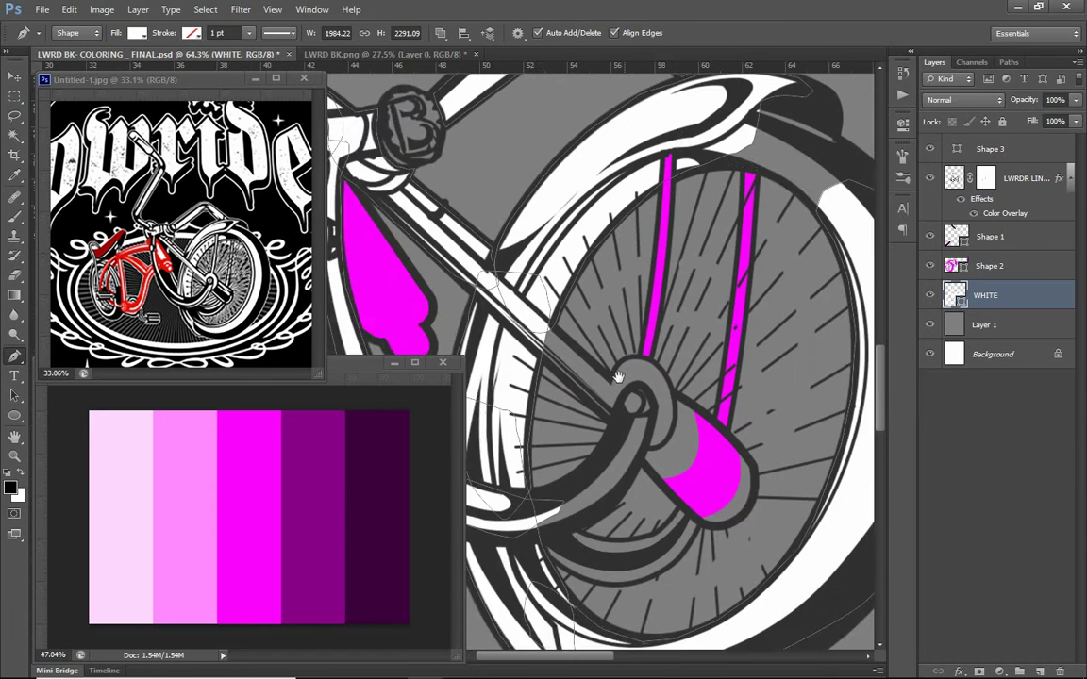
pyautogui.scroll(-4, 808, 240)
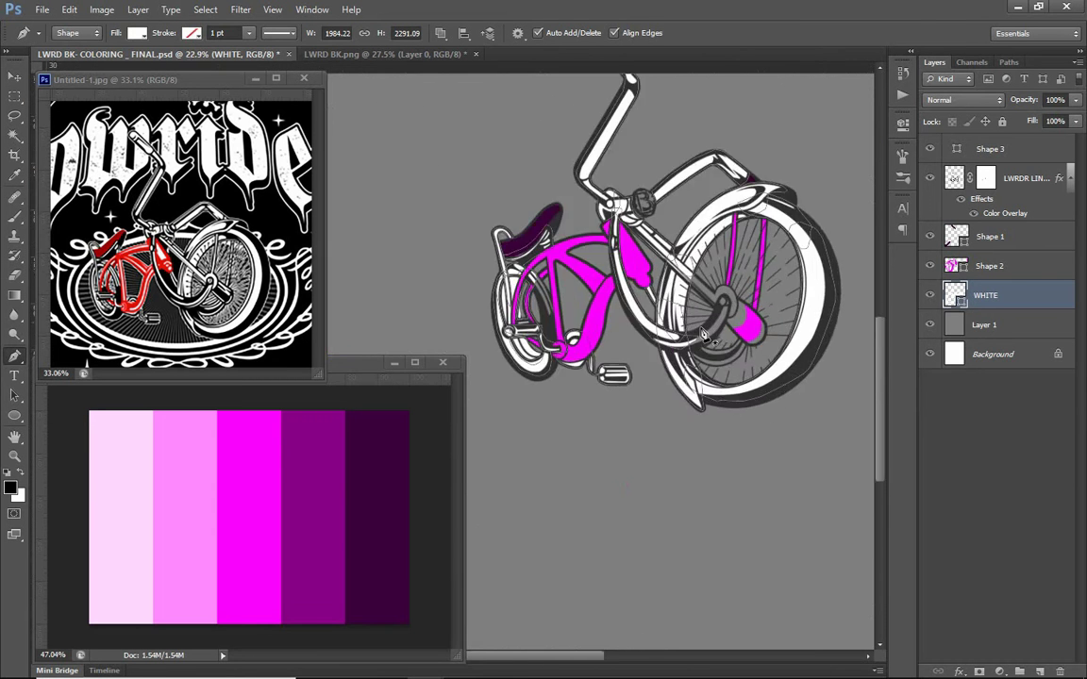
pyautogui.scroll(1, 735, 318)
pyautogui.scroll(2, 735, 318)
pyautogui.scroll(3, 665, 341)
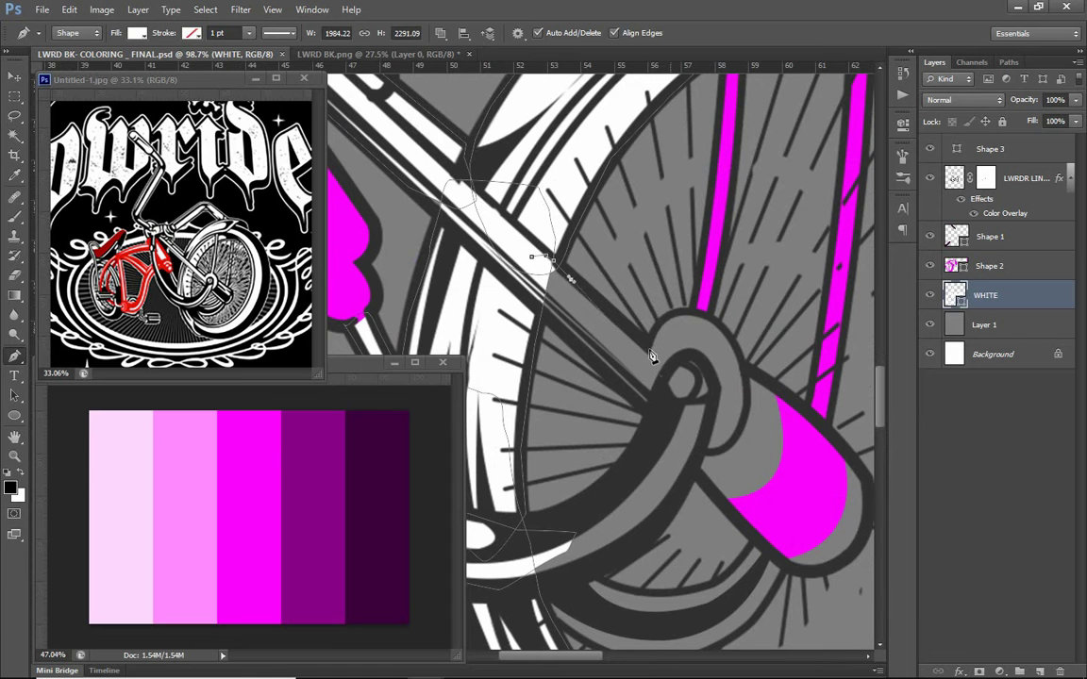
pyautogui.click(660, 325)
pyautogui.scroll(-2, 717, 340)
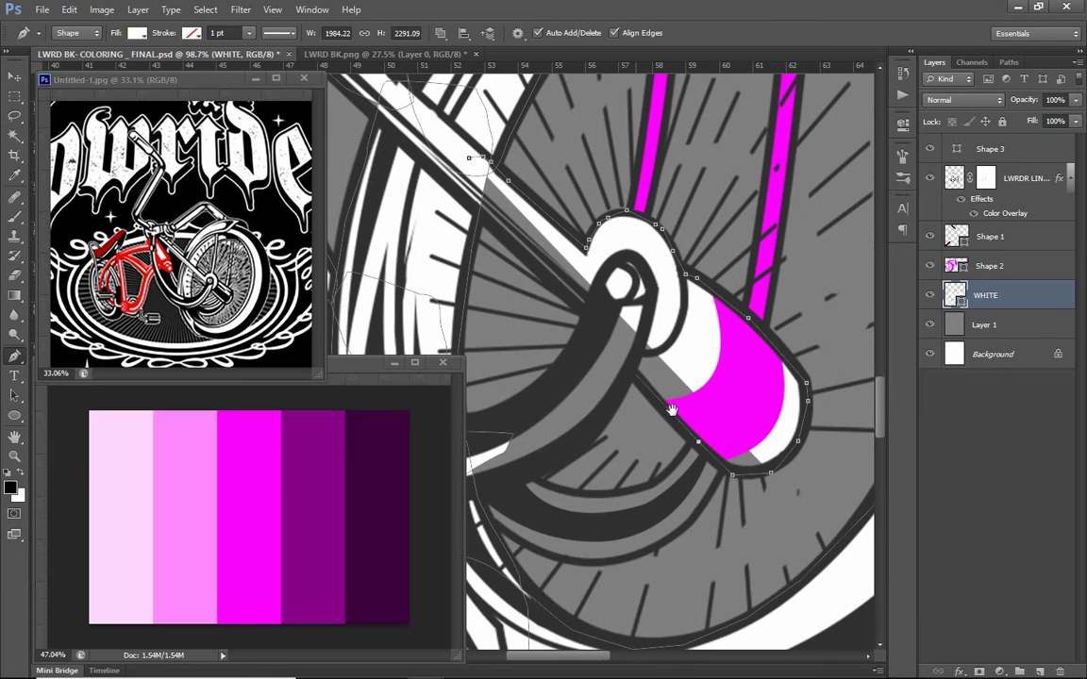
pyautogui.hscroll(-1, 736, 483)
pyautogui.hscroll(-1, 721, 377)
pyautogui.hscroll(-1, 713, 274)
pyautogui.scroll(-3, 712, 273)
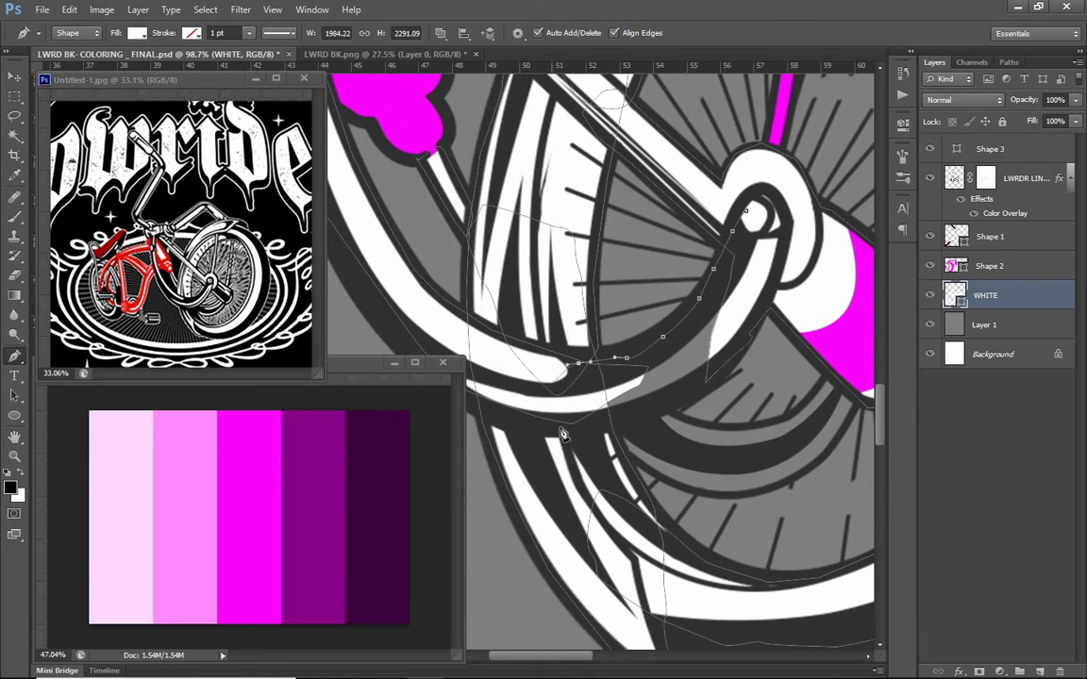
pyautogui.hscroll(1, 649, 323)
pyautogui.scroll(-2, 794, 300)
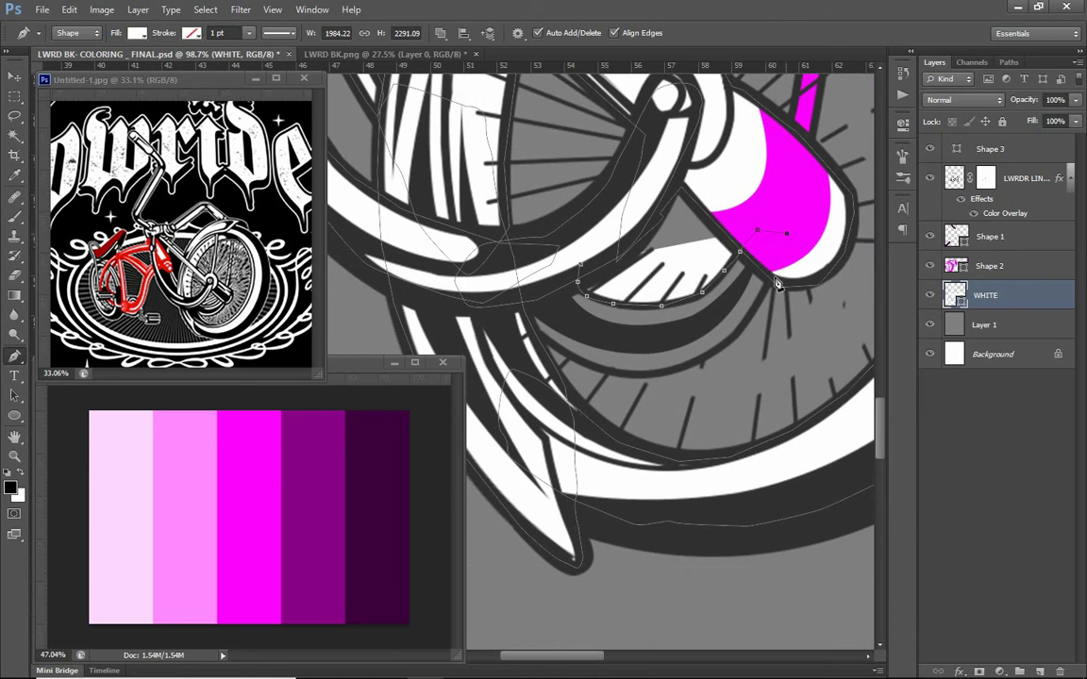
pyautogui.scroll(-2, 623, 300)
pyautogui.scroll(-3, 622, 300)
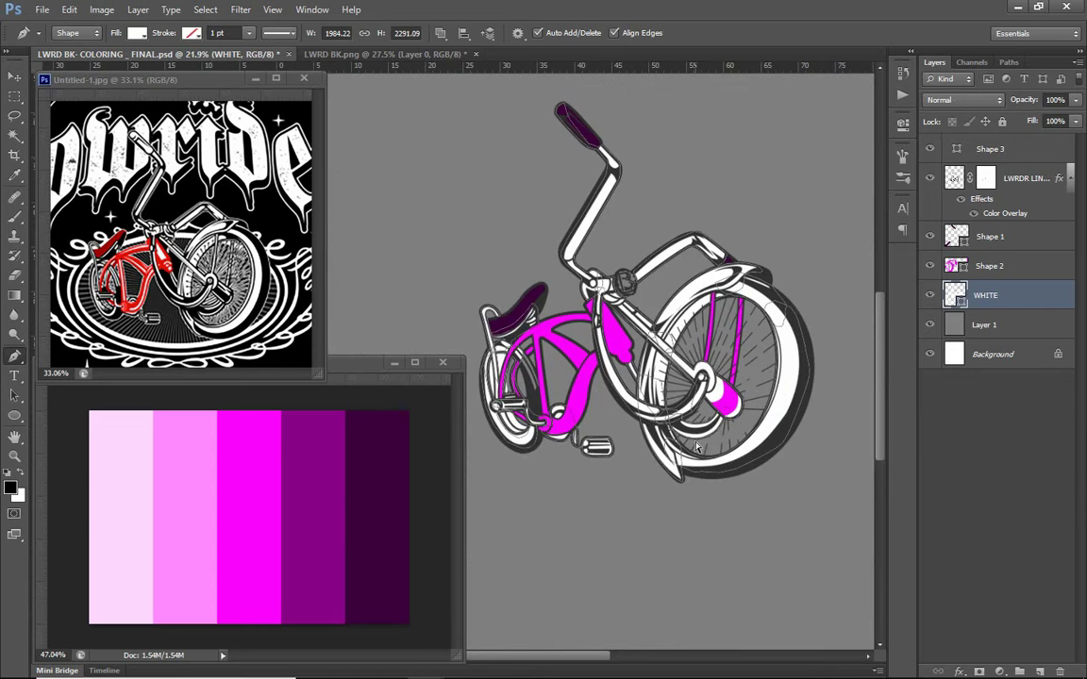
pyautogui.scroll(3, 594, 217)
# From the Shape 1 layer, trace a closed outline around the bell as a new shape.
pyautogui.click(1027, 227)
pyautogui.scroll(2, 627, 263)
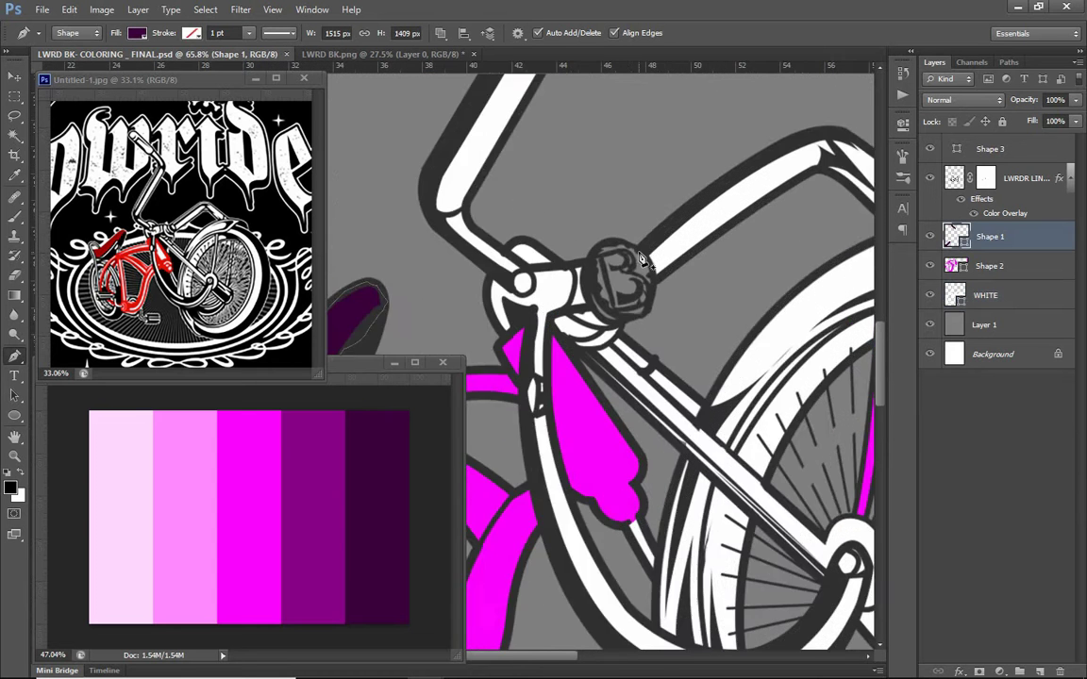
pyautogui.scroll(2, 627, 262)
pyautogui.click(601, 209)
pyautogui.click(647, 221)
pyautogui.click(666, 237)
pyautogui.click(696, 263)
pyautogui.click(698, 355)
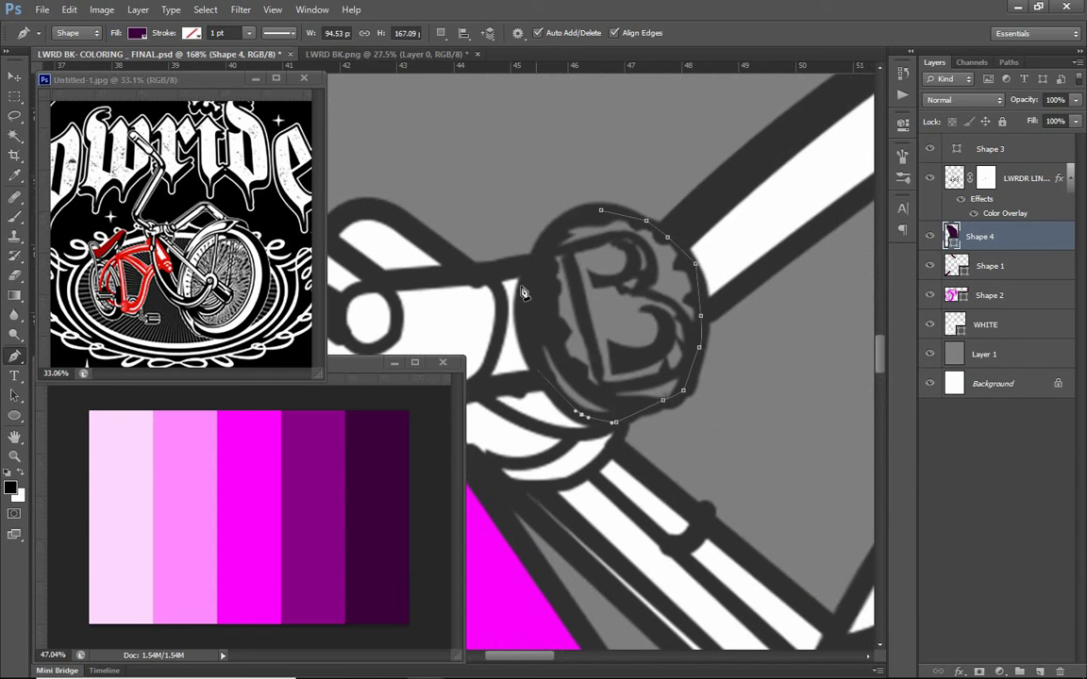
pyautogui.click(601, 210)
# Fill the bell shape with gold #be8c06.
pyautogui.doubleClick(955, 236)
pyautogui.click(849, 505)
pyautogui.moveTo(850, 483); pyautogui.dragTo(861, 443)
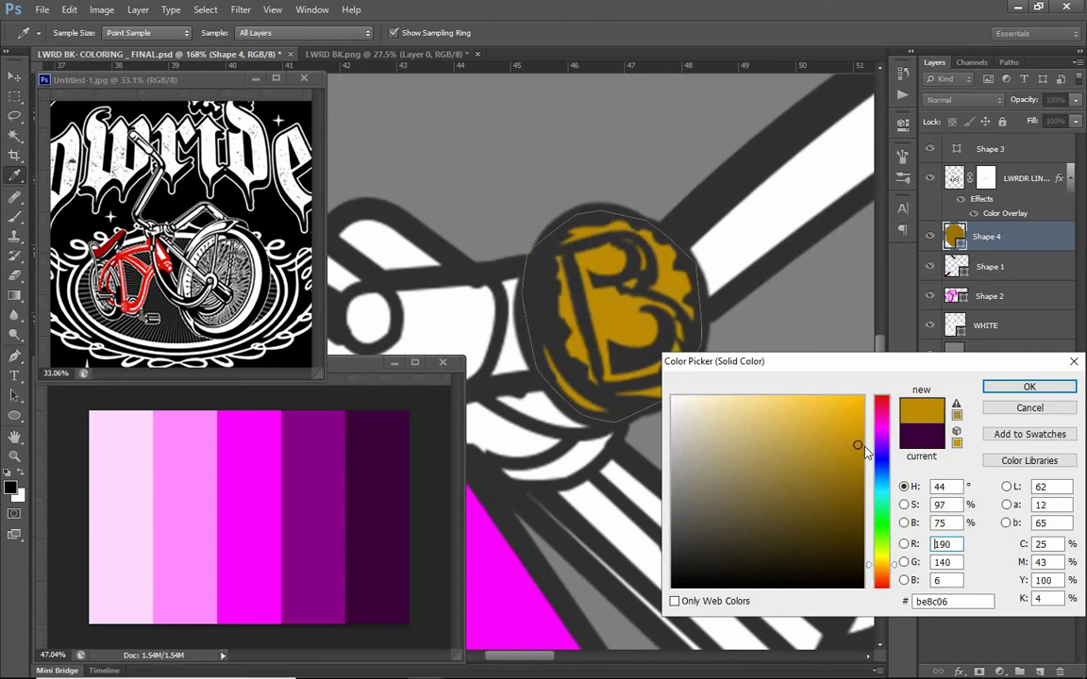
pyautogui.press('Return')
# Start a new white shape on the seat's highlight stripe with its first three anchors.
pyautogui.scroll(-3, 783, 357)
pyautogui.click(983, 355)
pyautogui.scroll(-2, 649, 342)
pyautogui.scroll(3, 648, 342)
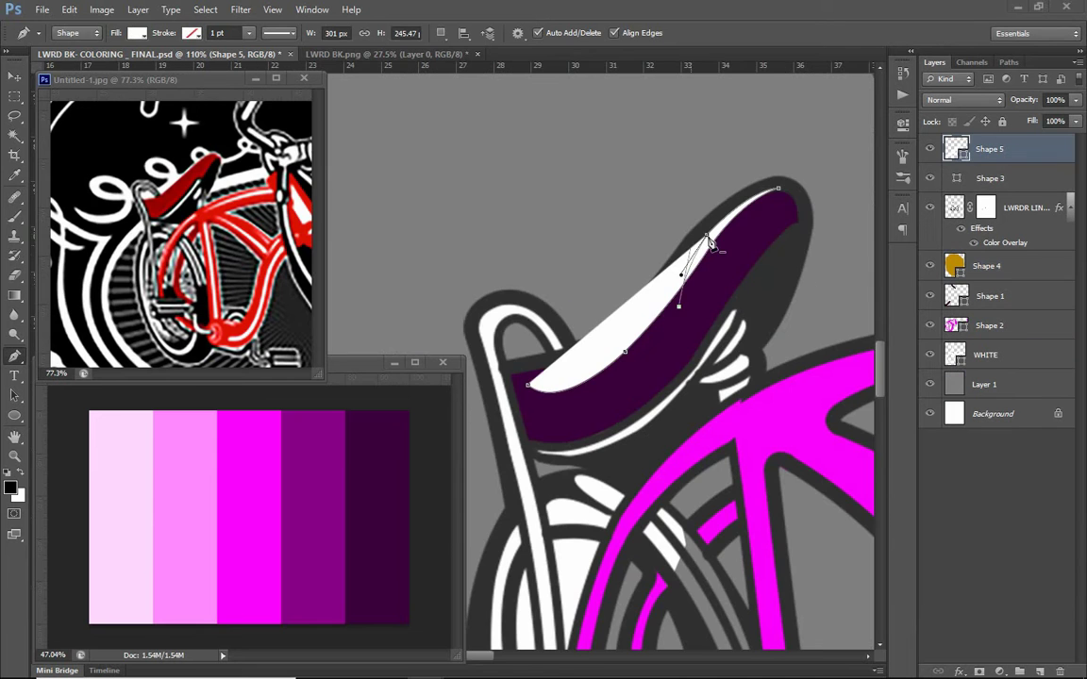
pyautogui.click(647, 219)
pyautogui.click(603, 283)
pyautogui.click(479, 351)
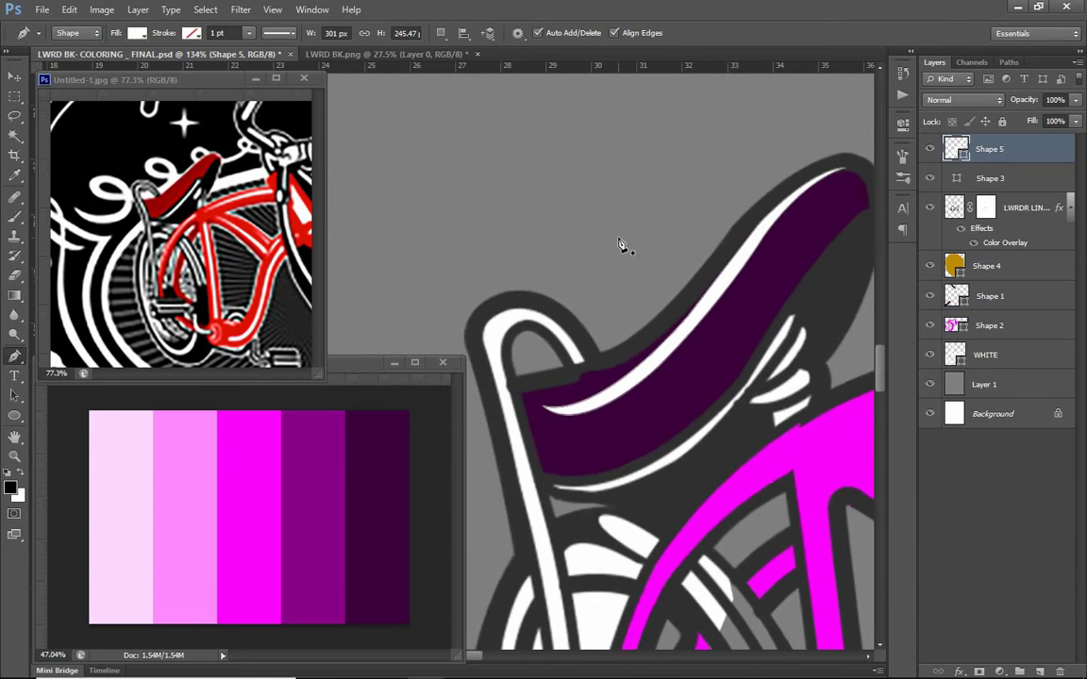
pyautogui.scroll(3, 618, 242)
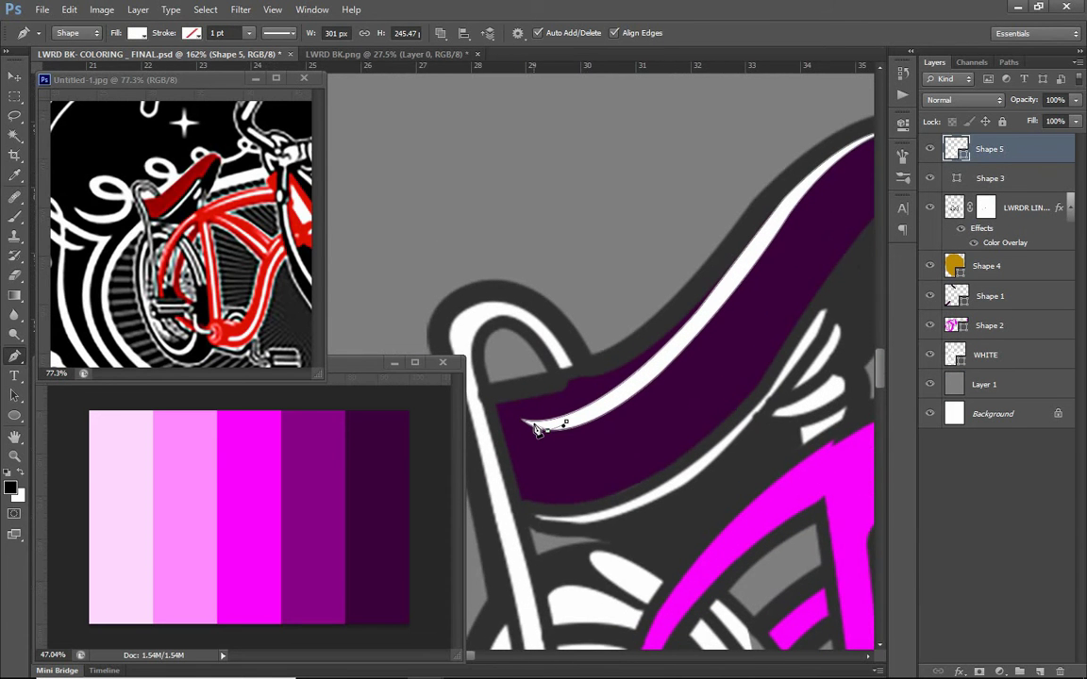
pyautogui.scroll(2, 536, 430)
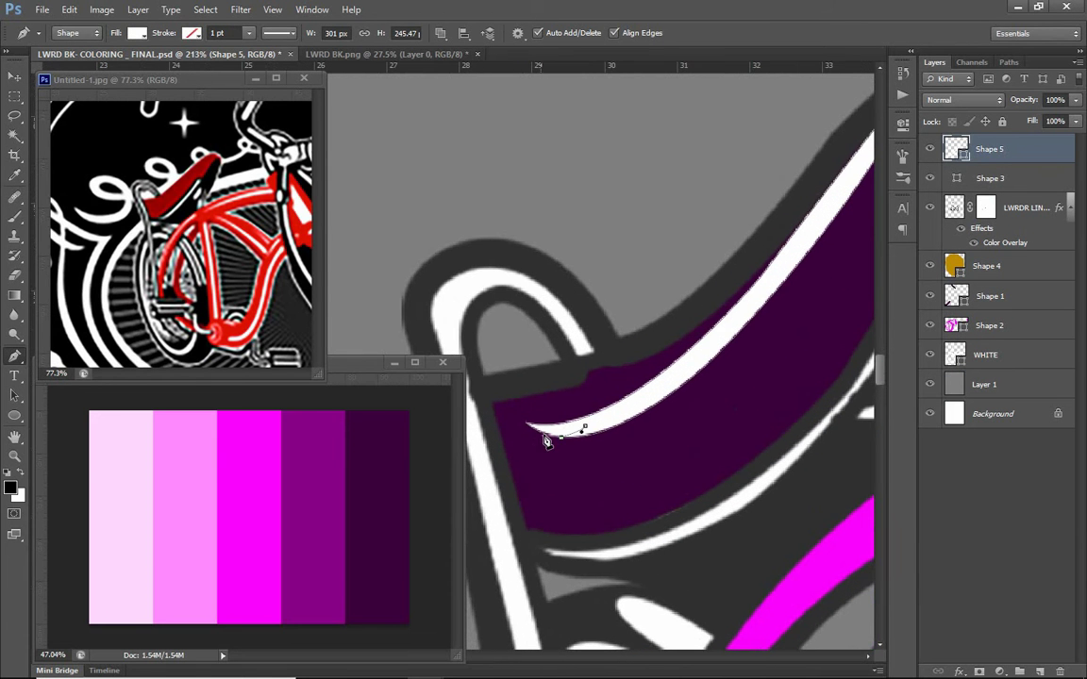
# Extend the stripe path to its top-right end and curve an anchor near the seat's left end.
pyautogui.click(506, 403)
pyautogui.click(696, 336)
pyautogui.click(803, 218)
pyautogui.click(858, 148)
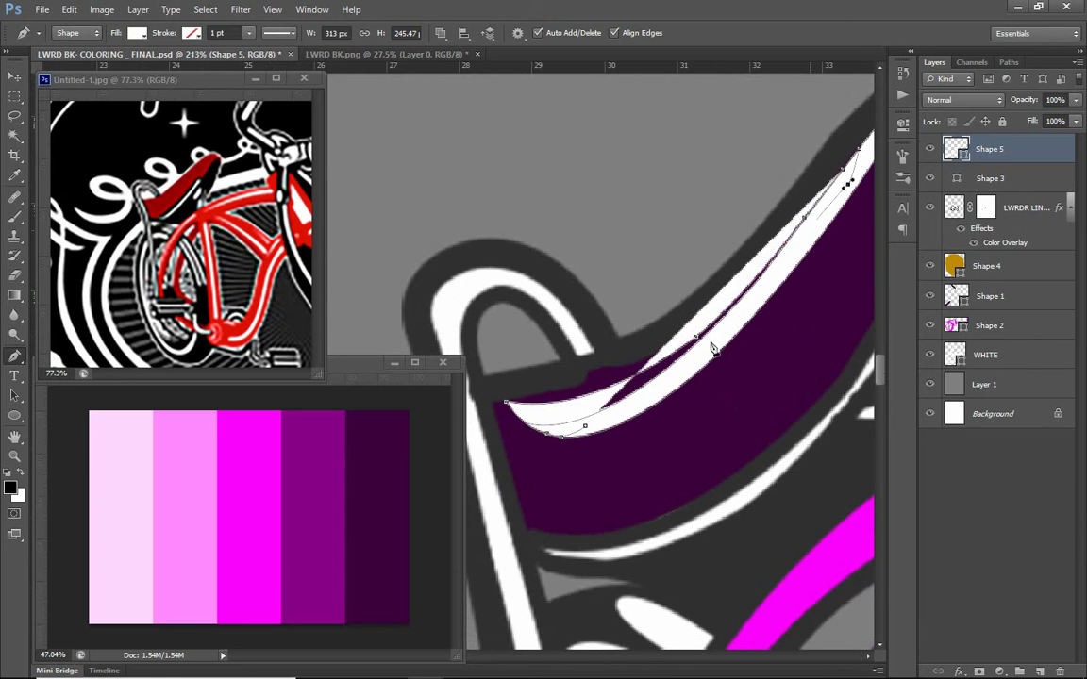
pyautogui.moveTo(529, 407); pyautogui.dragTo(576, 421)
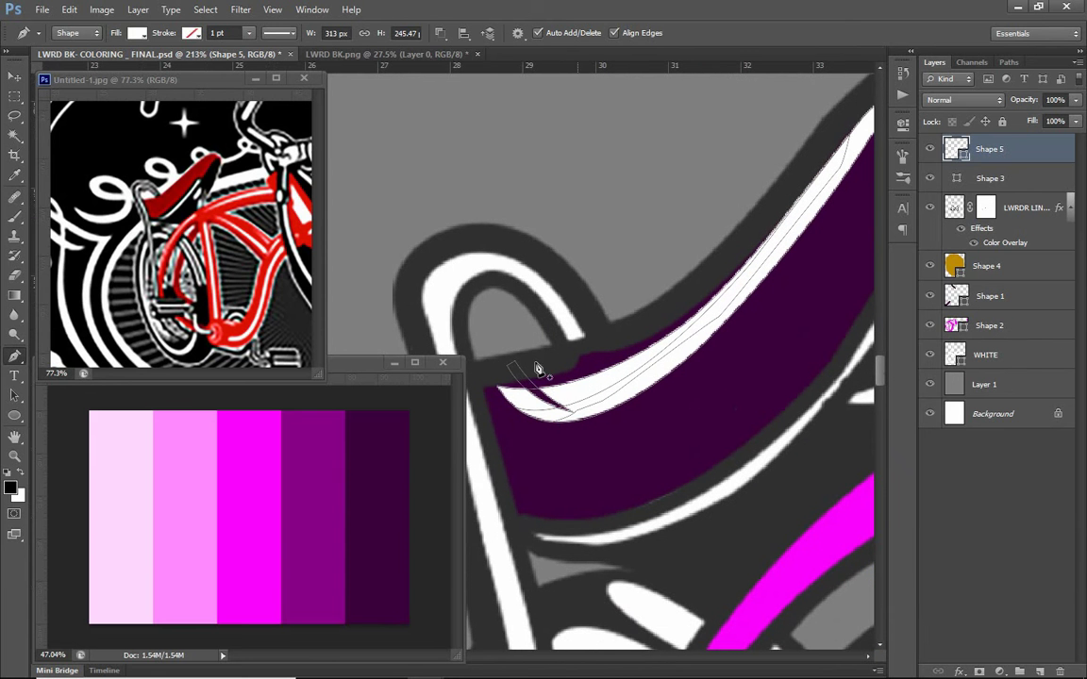
pyautogui.scroll(-3, 564, 398)
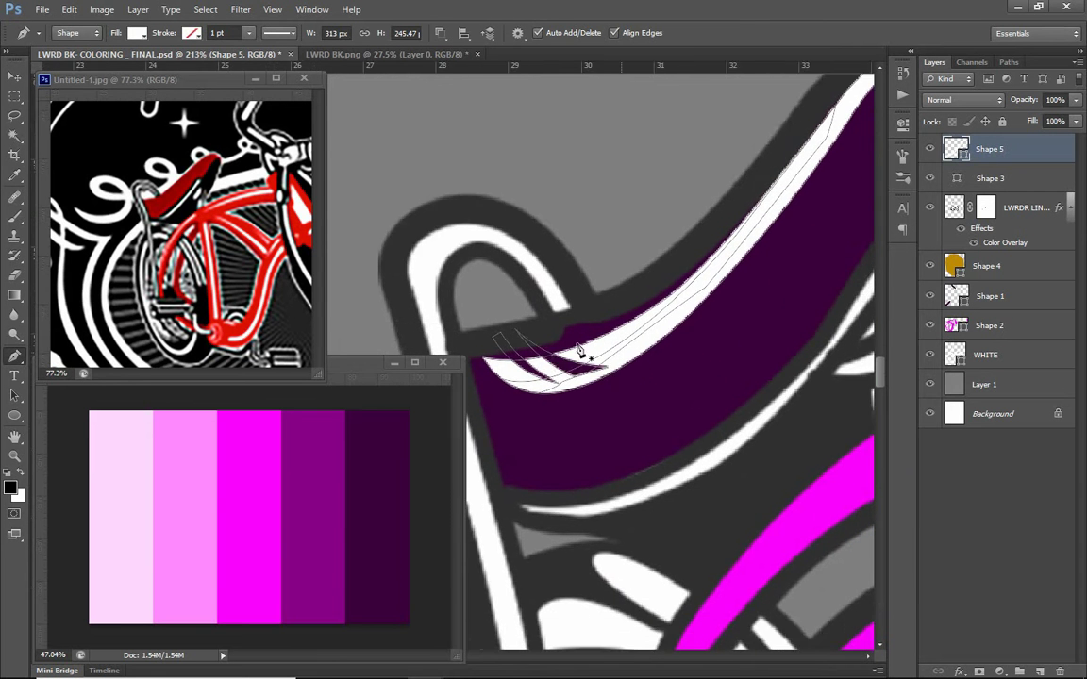
pyautogui.scroll(-3, 604, 373)
pyautogui.scroll(-2, 651, 344)
pyautogui.scroll(2, 651, 392)
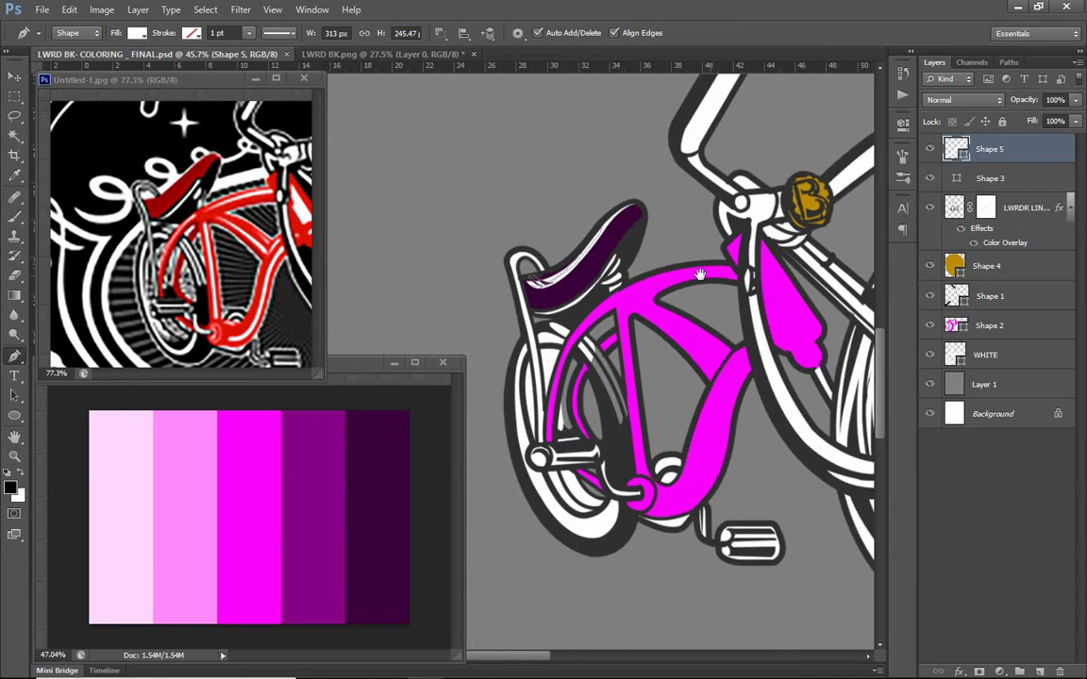
pyautogui.scroll(2, 651, 392)
pyautogui.scroll(3, 650, 392)
# Rename the new highlight layer to 'SHINY', correcting the 'SHUNY' typo.
pyautogui.doubleClick(990, 149)
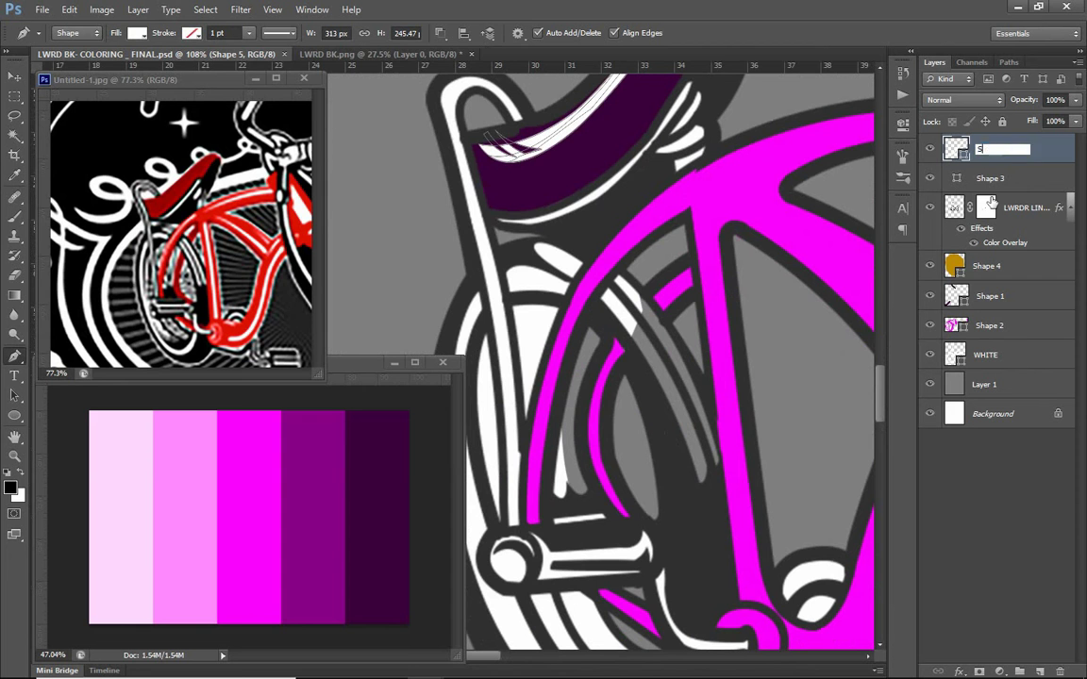
pyautogui.write('SHUNY')
pyautogui.press('Return')
pyautogui.write('SHINY')
pyautogui.press('Return')
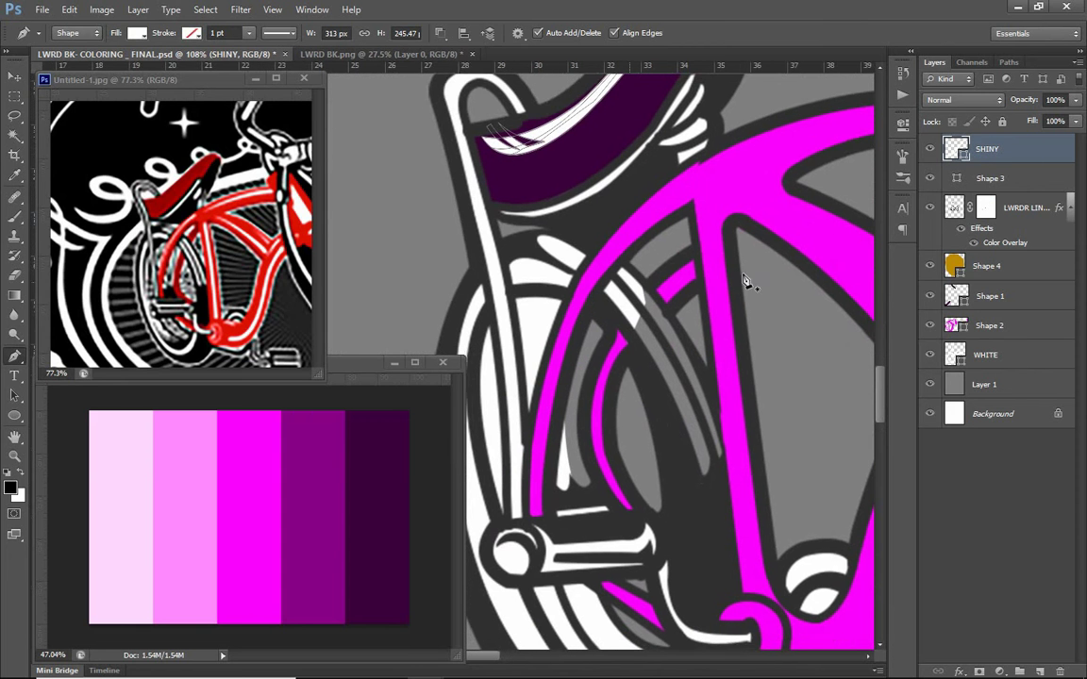
# Trace a thin white highlight sliver curving along the pink frame.
pyautogui.click(544, 434)
pyautogui.click(569, 311)
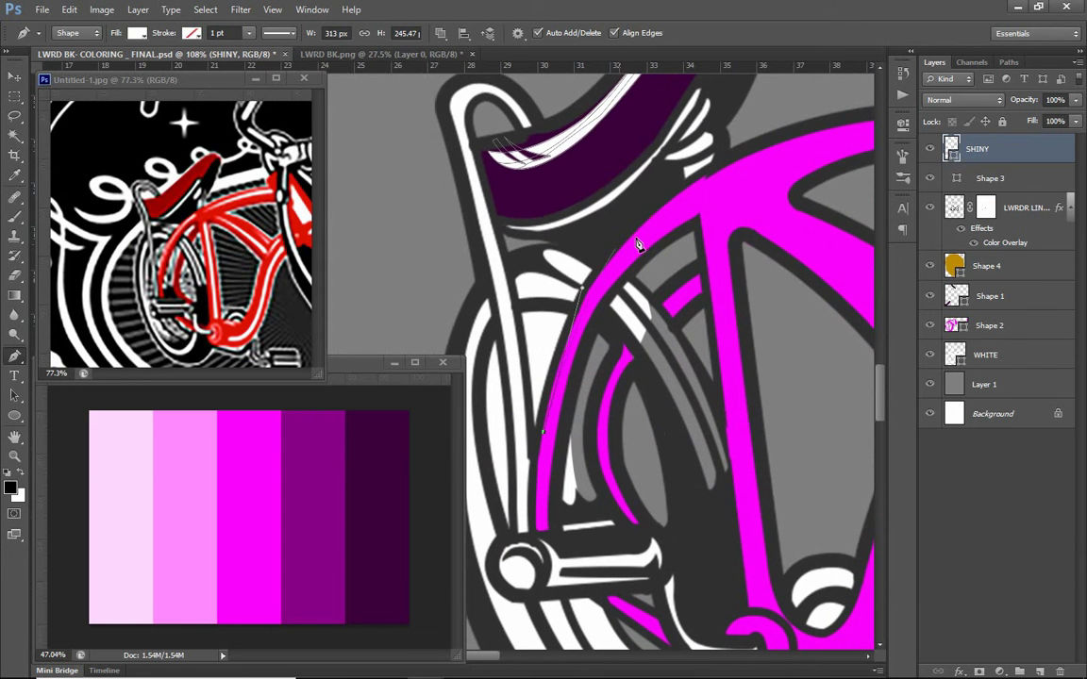
pyautogui.click(567, 292)
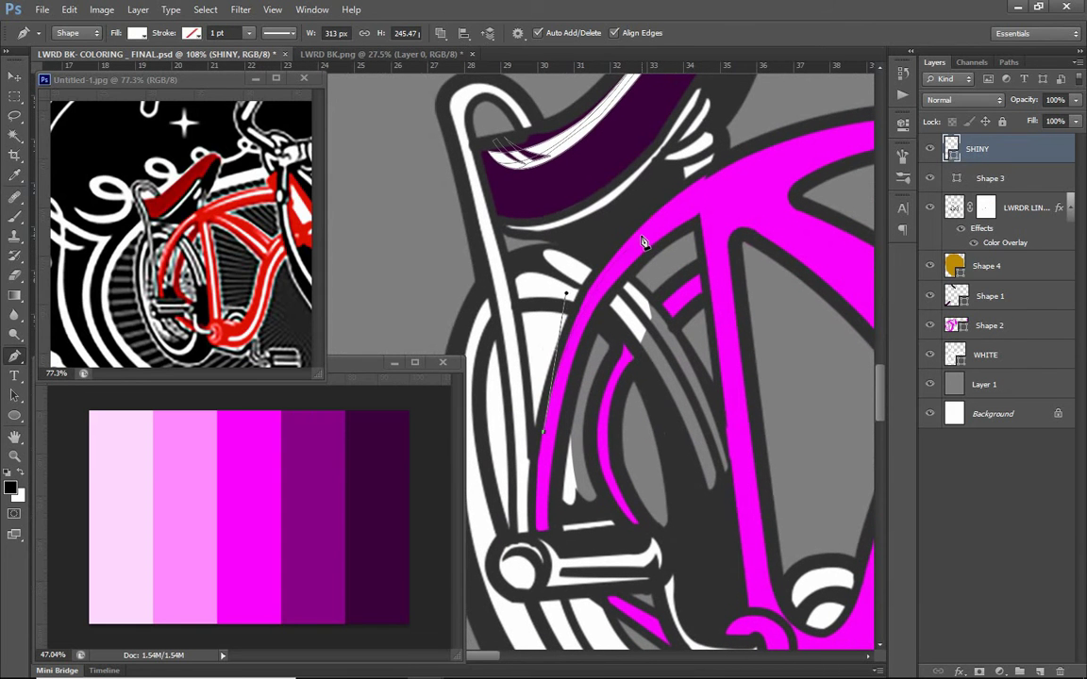
pyautogui.moveTo(642, 239); pyautogui.dragTo(691, 201)
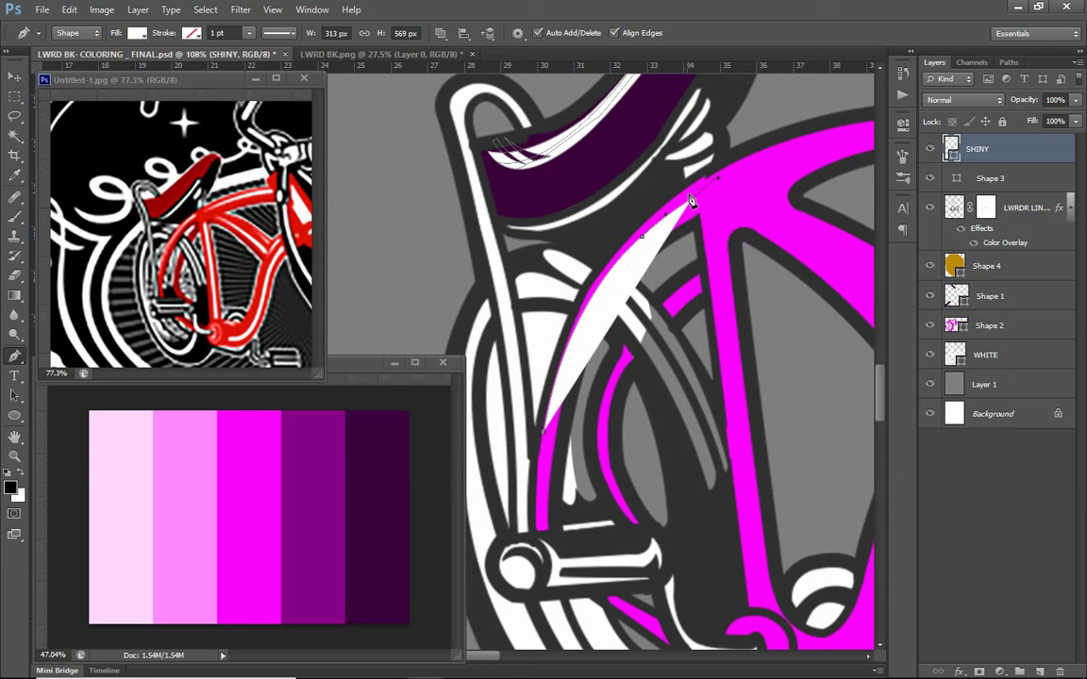
pyautogui.moveTo(690, 194); pyautogui.dragTo(590, 255)
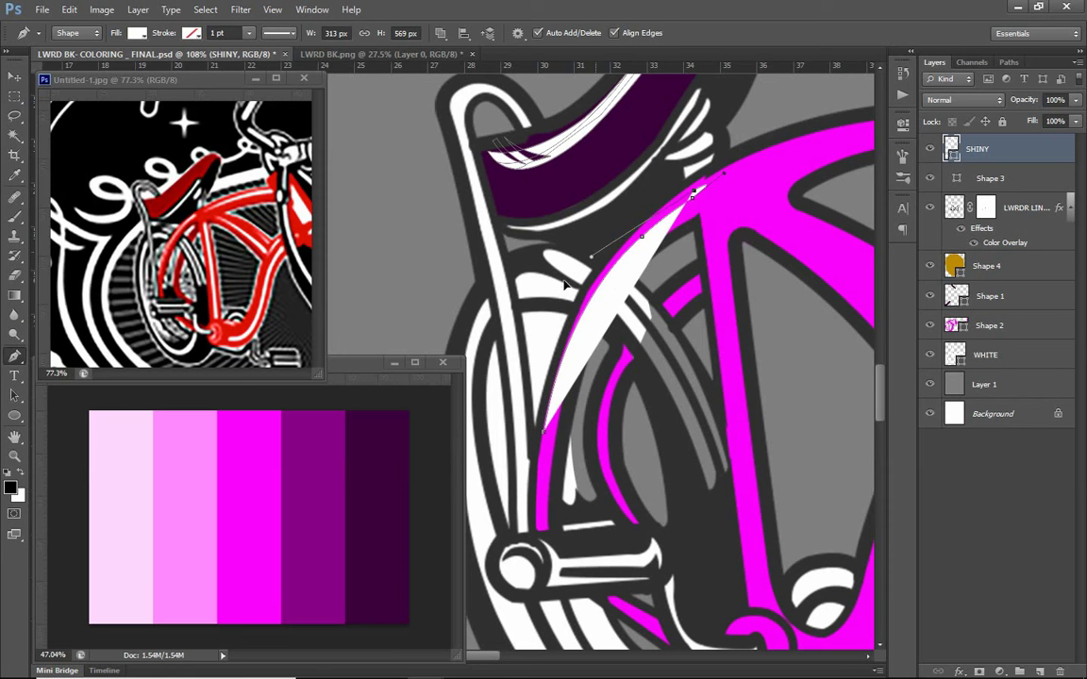
pyautogui.click(550, 389)
pyautogui.scroll(1, 555, 436)
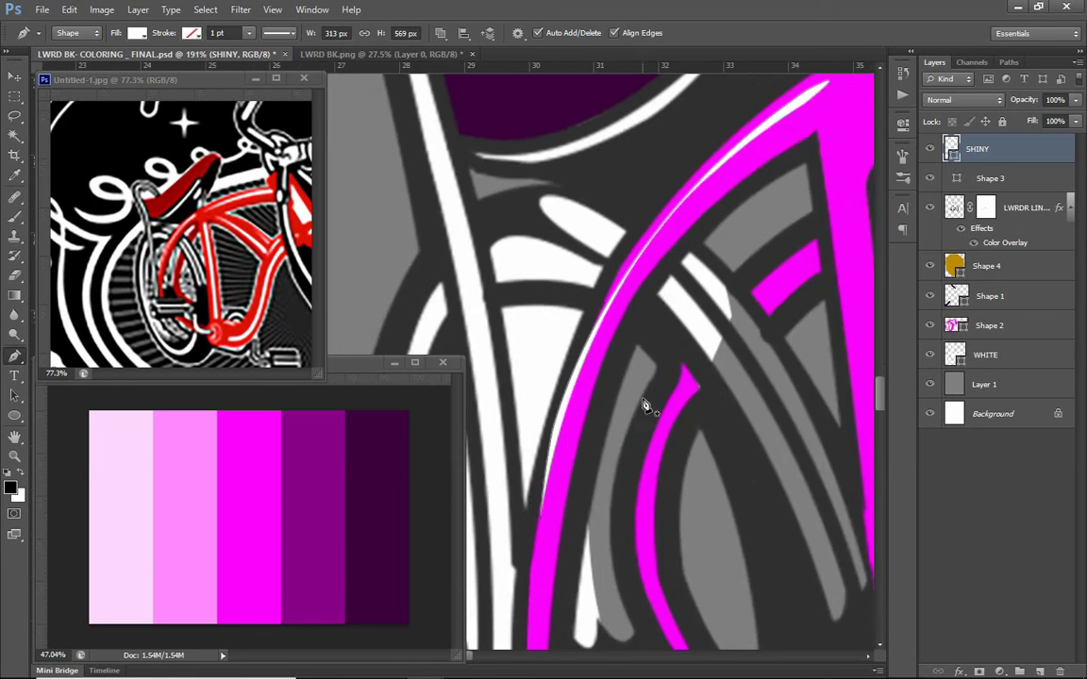
pyautogui.scroll(1, 642, 400)
pyautogui.scroll(2, 703, 315)
pyautogui.scroll(1, 650, 302)
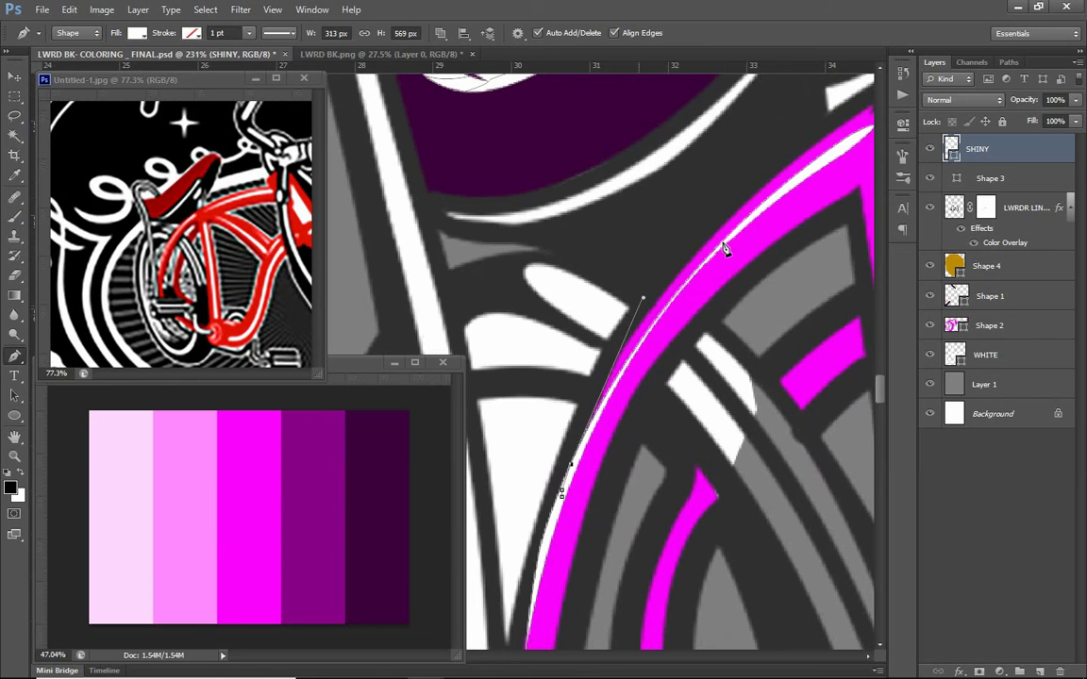
pyautogui.scroll(1, 717, 250)
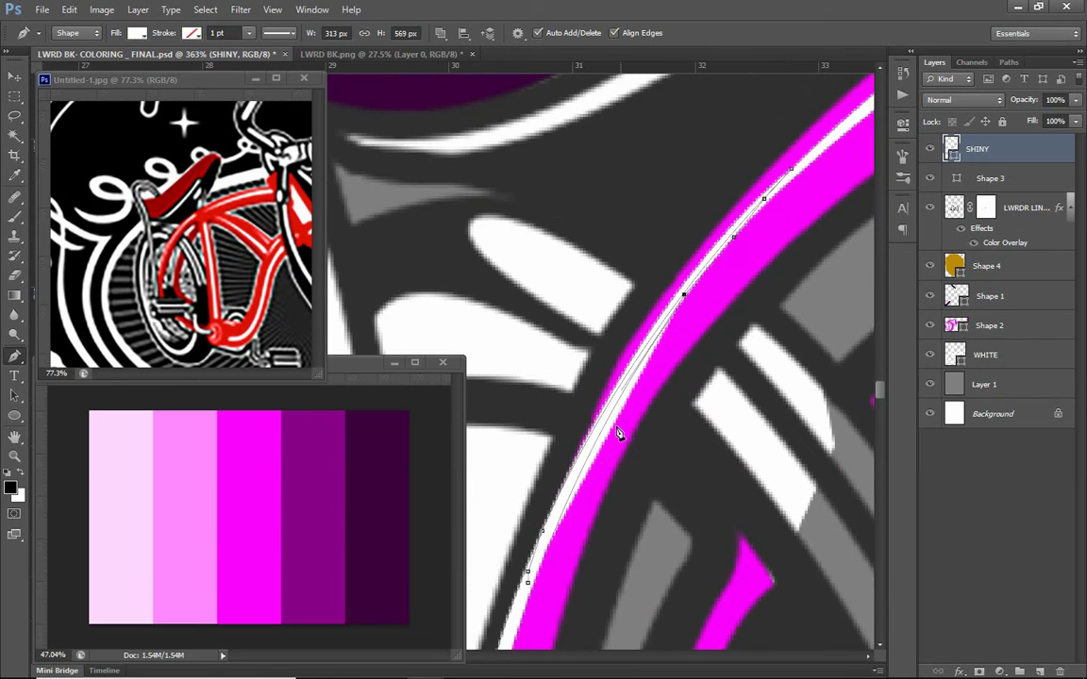
pyautogui.scroll(1, 594, 467)
pyautogui.scroll(-2, 572, 496)
pyautogui.scroll(1, 631, 462)
pyautogui.moveTo(631, 461); pyautogui.dragTo(691, 359)
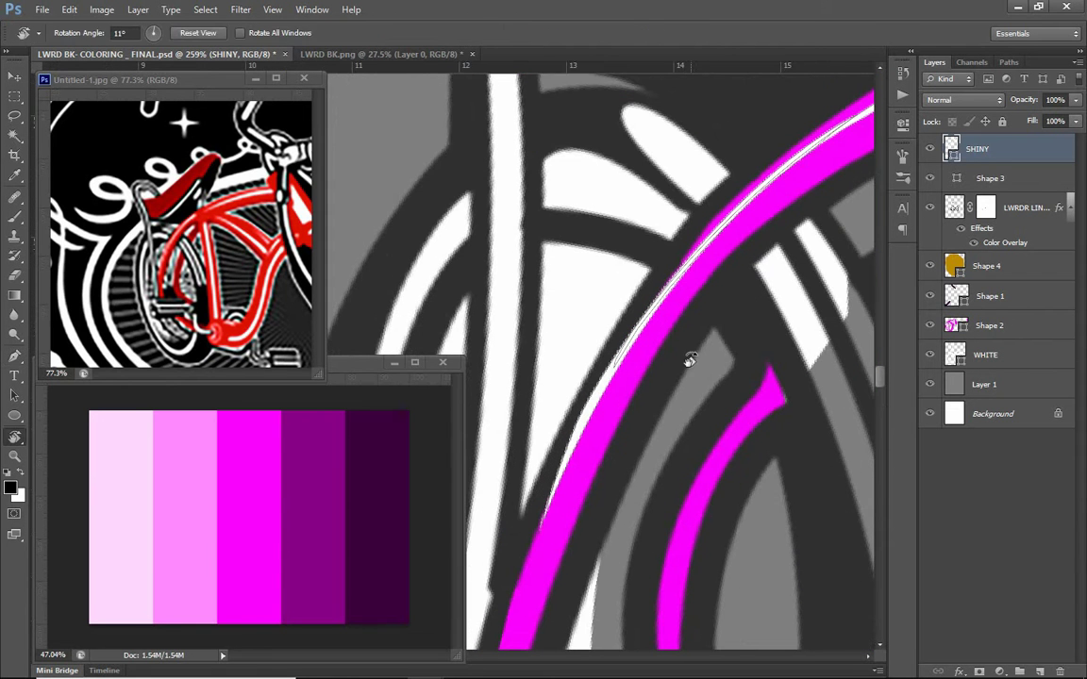
# Finish the first highlight path, reshape its inner edge and continue it along the frame.
pyautogui.click(440, 32)
pyautogui.click(577, 123)
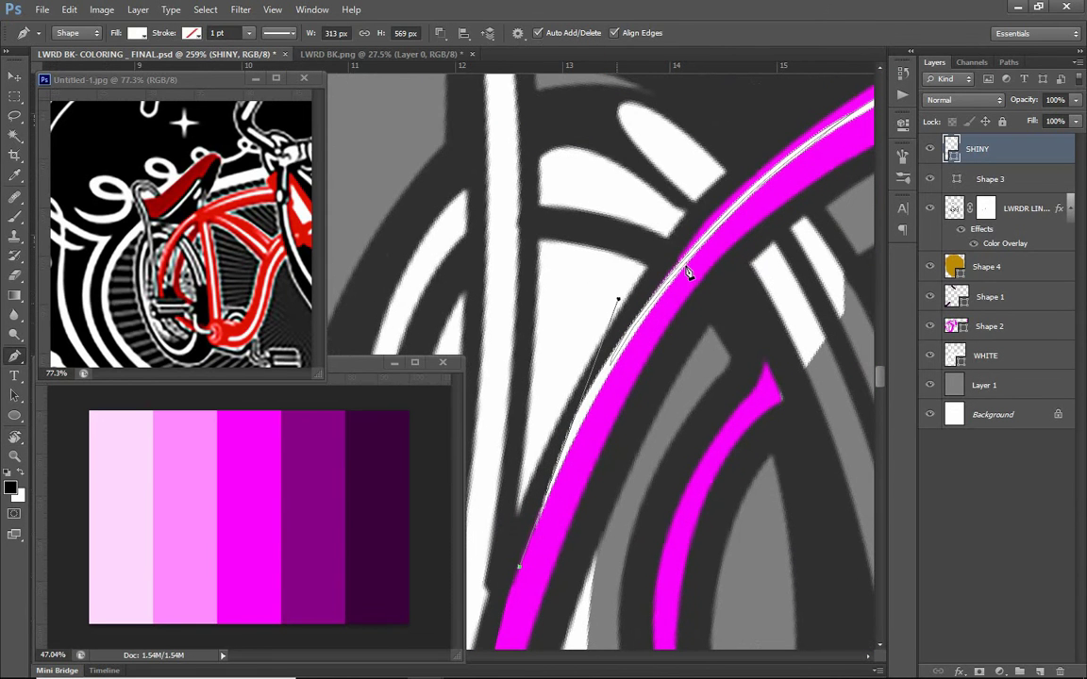
pyautogui.keyDown('ctrl'); pyautogui.click(644, 372); pyautogui.keyUp('ctrl')
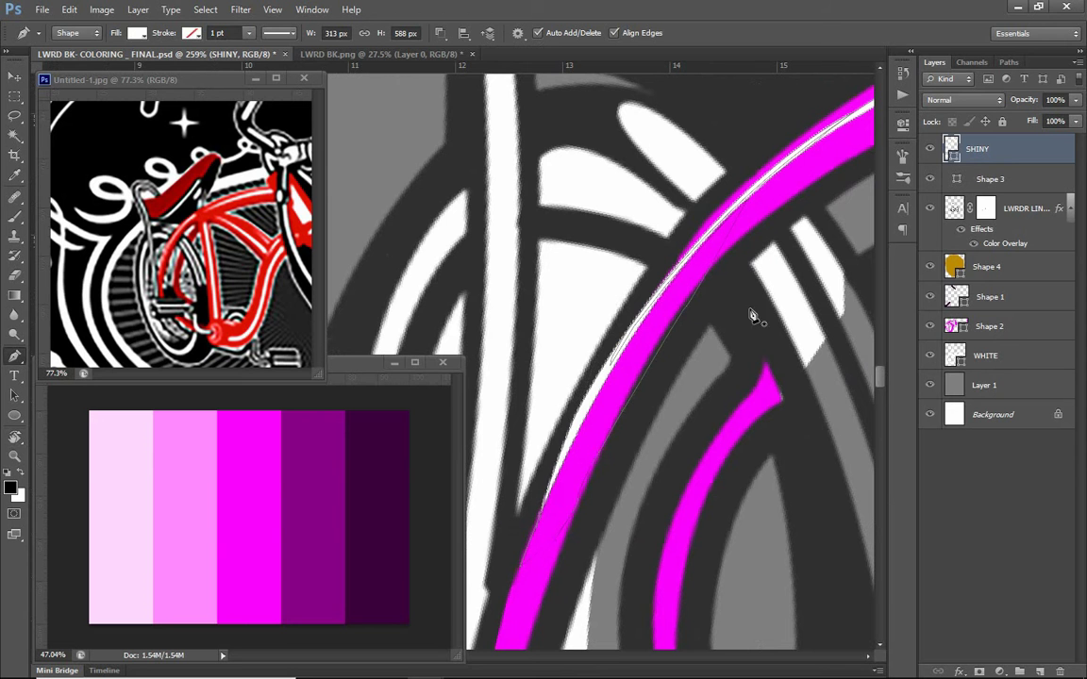
pyautogui.moveTo(737, 293); pyautogui.dragTo(545, 544)
pyautogui.keyDown('ctrl'); pyautogui.click(675, 286); pyautogui.keyUp('ctrl')
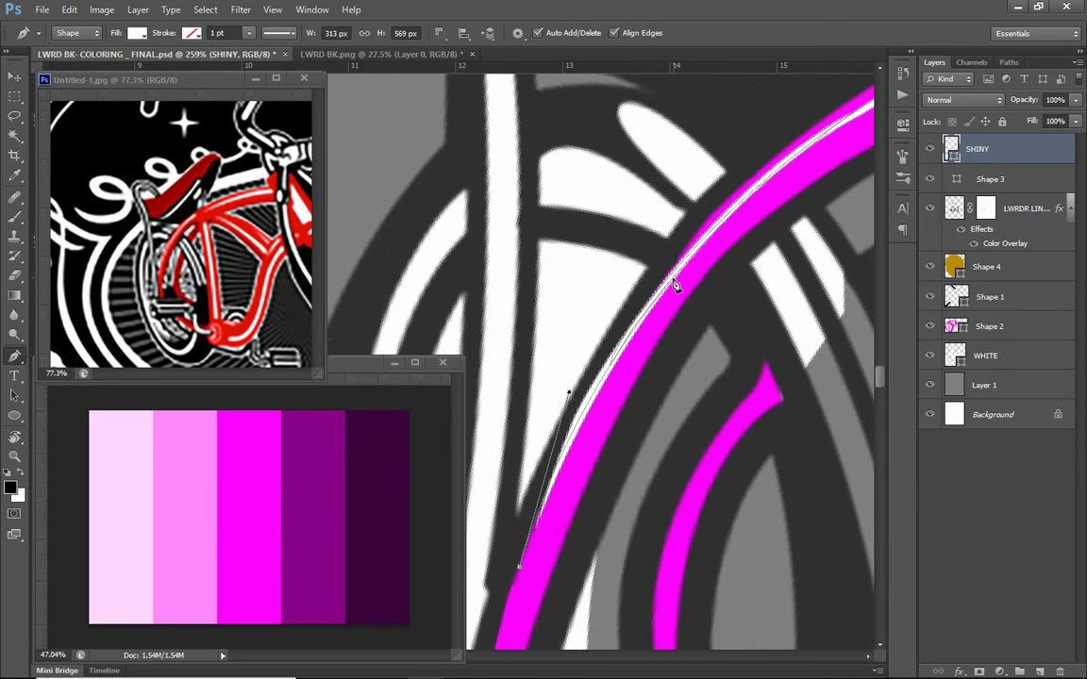
pyautogui.scroll(-10, 694, 266)
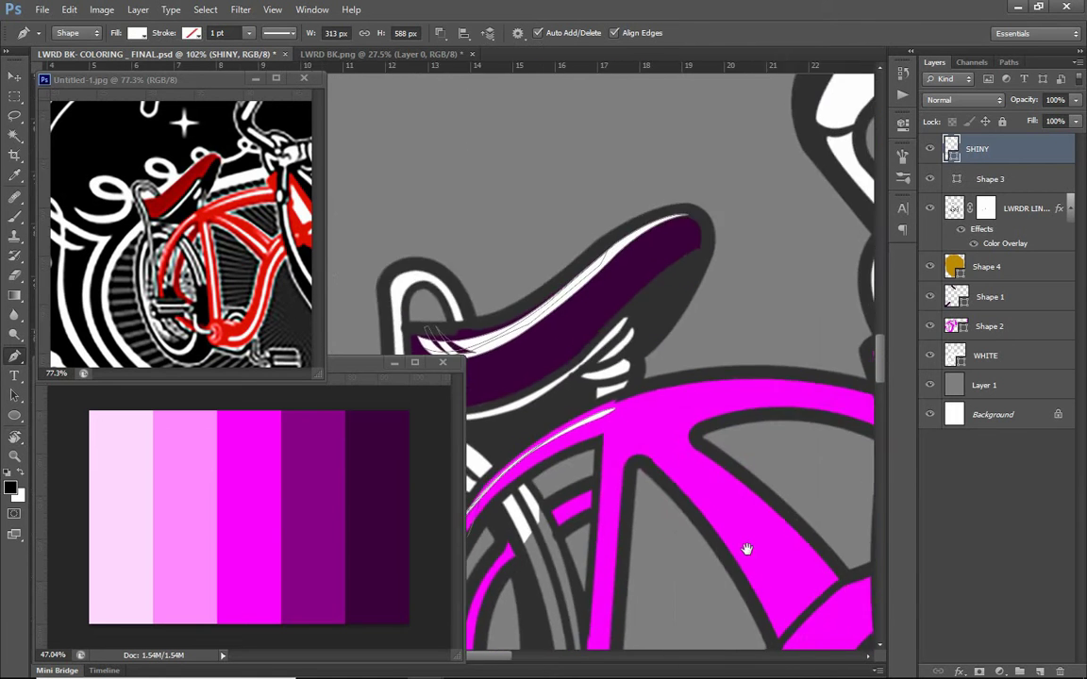
pyautogui.scroll(2, 660, 283)
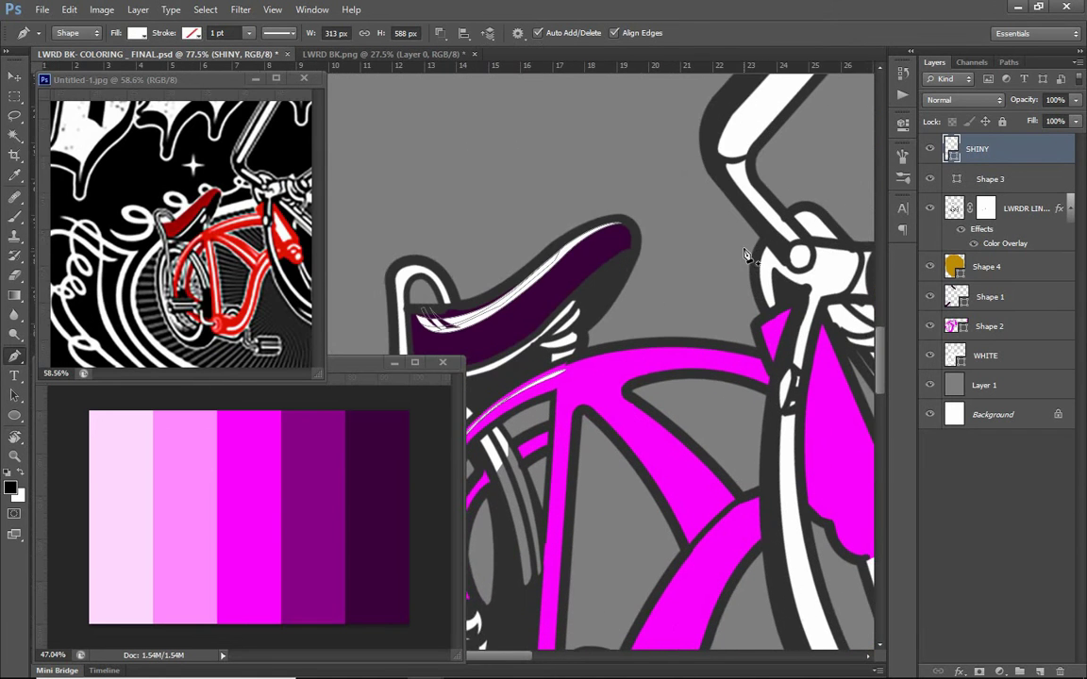
# Set the path operation to Combine Shapes and extend the white highlight along the top tube.
pyautogui.click(439, 33)
pyautogui.click(471, 67)
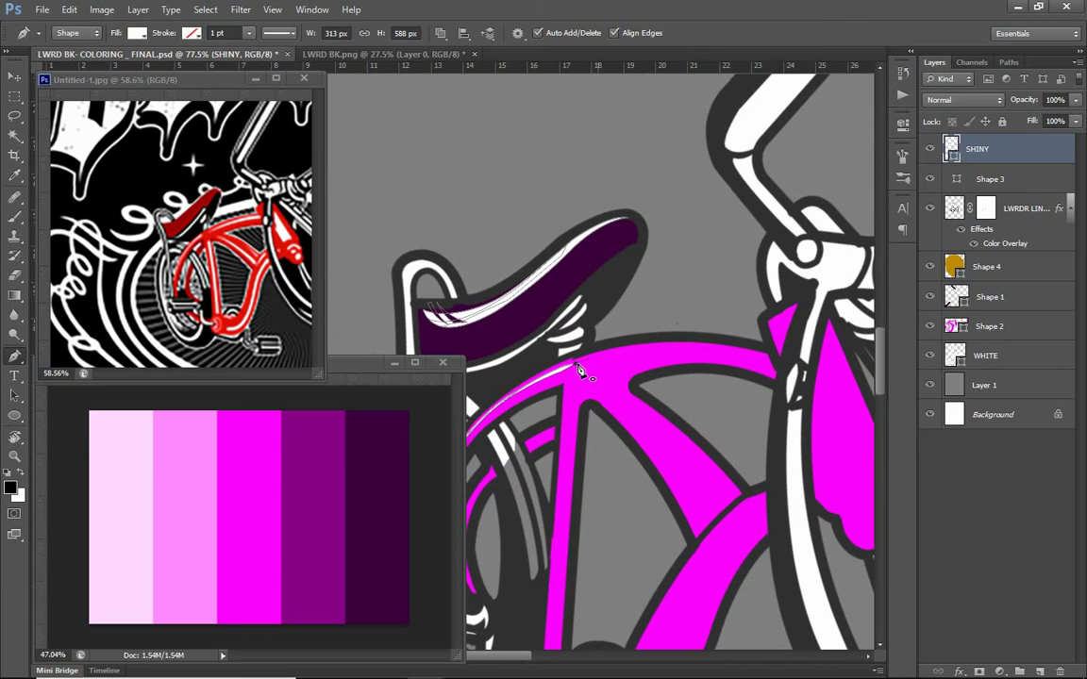
pyautogui.click(768, 364)
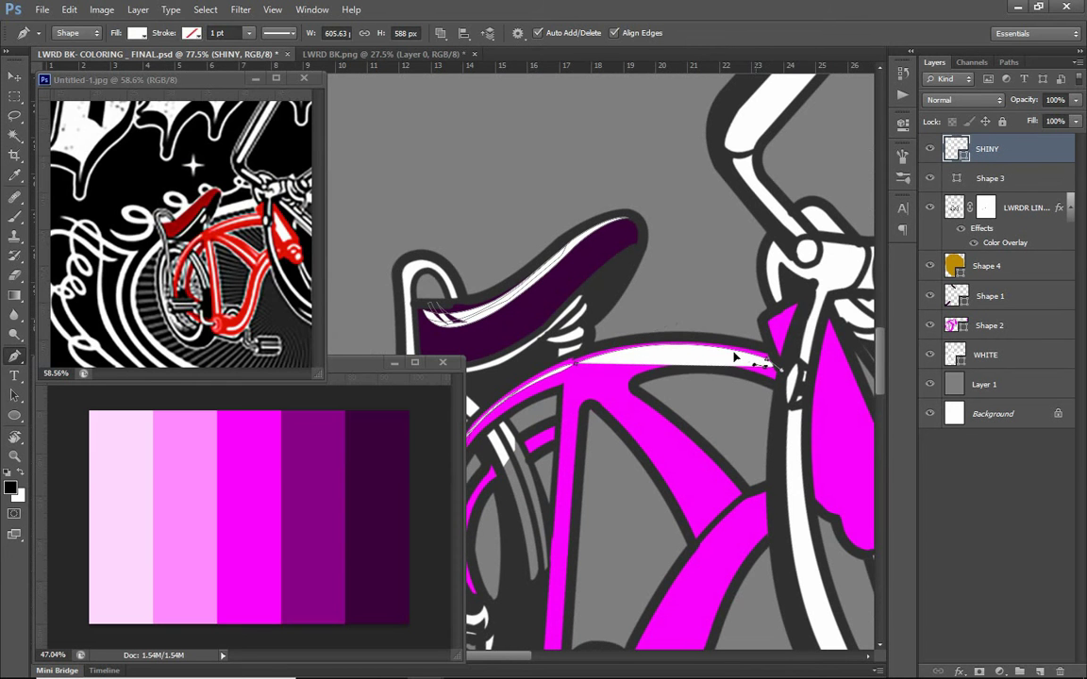
pyautogui.moveTo(630, 351); pyautogui.dragTo(601, 365)
pyautogui.scroll(2, 752, 323)
pyautogui.scroll(2, 750, 311)
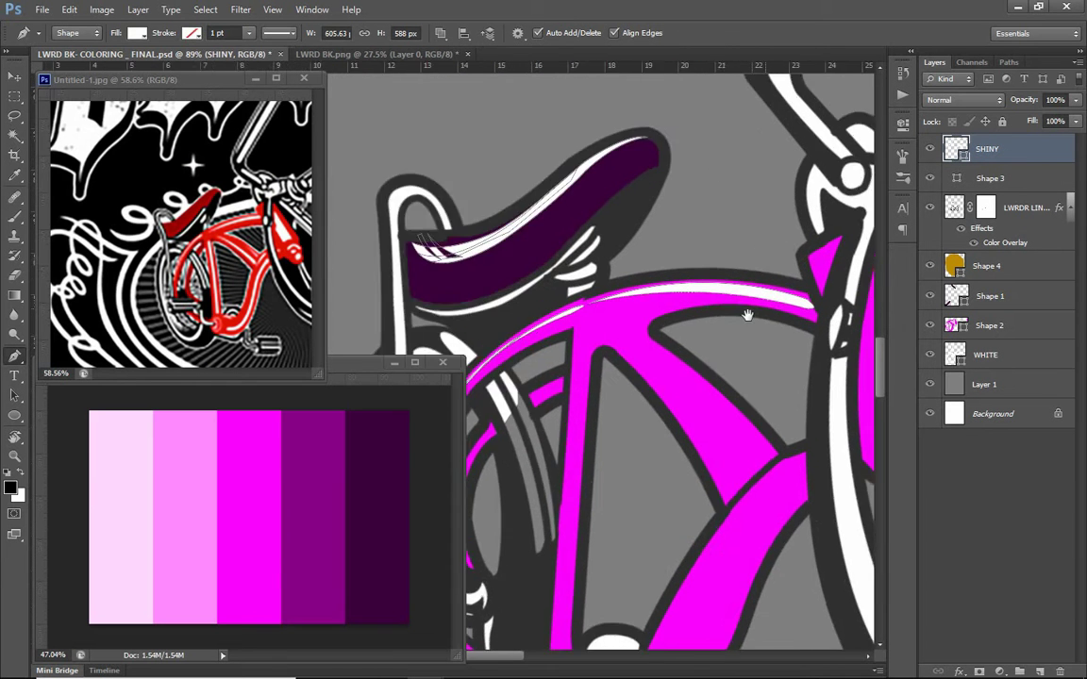
pyautogui.scroll(2, 750, 311)
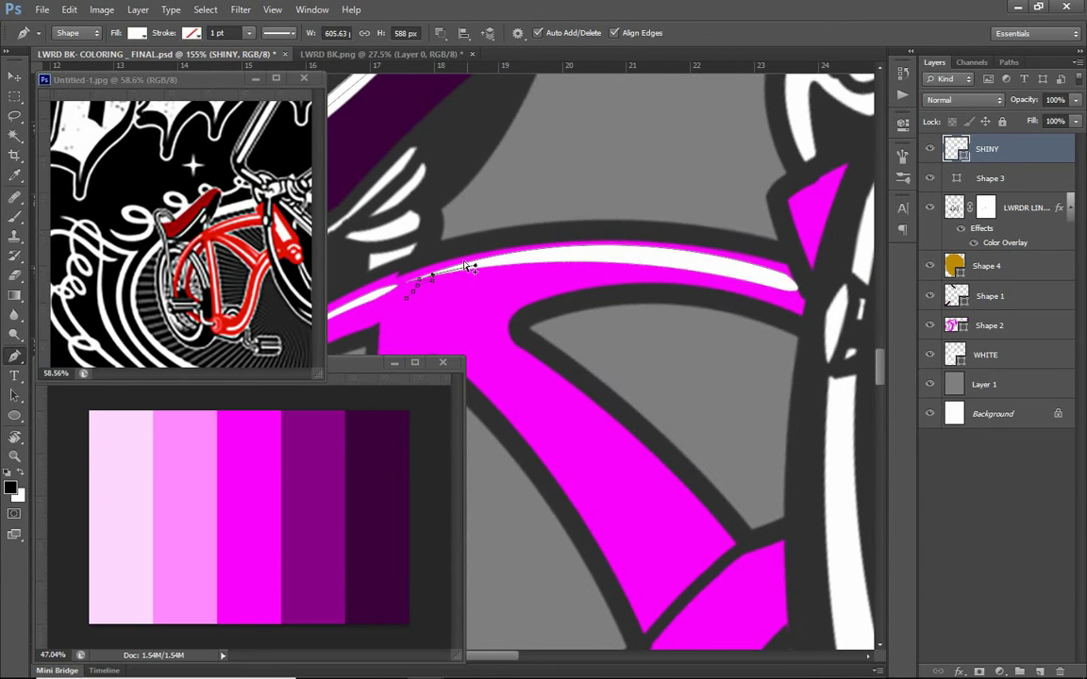
pyautogui.scroll(2, 469, 267)
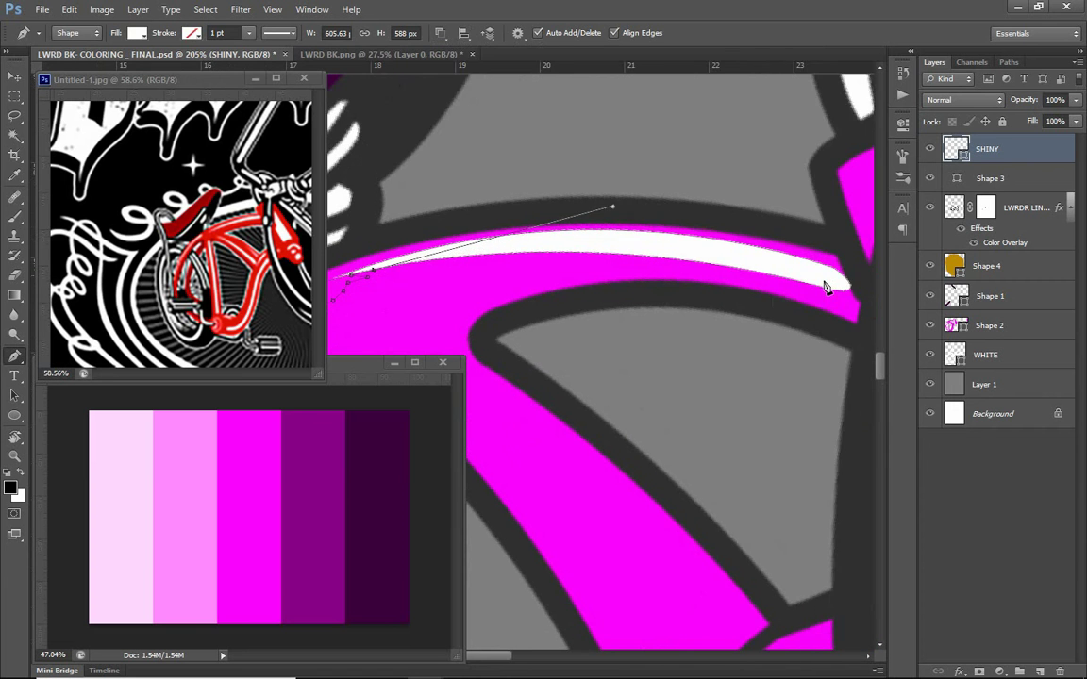
pyautogui.scroll(-2, 823, 286)
pyautogui.scroll(-2, 812, 297)
# Toggle between the Shape 3 and SHINY layers to check the top tube shine and diagonal tube.
pyautogui.hotkey('alt', '[')
pyautogui.scroll(-2, 810, 302)
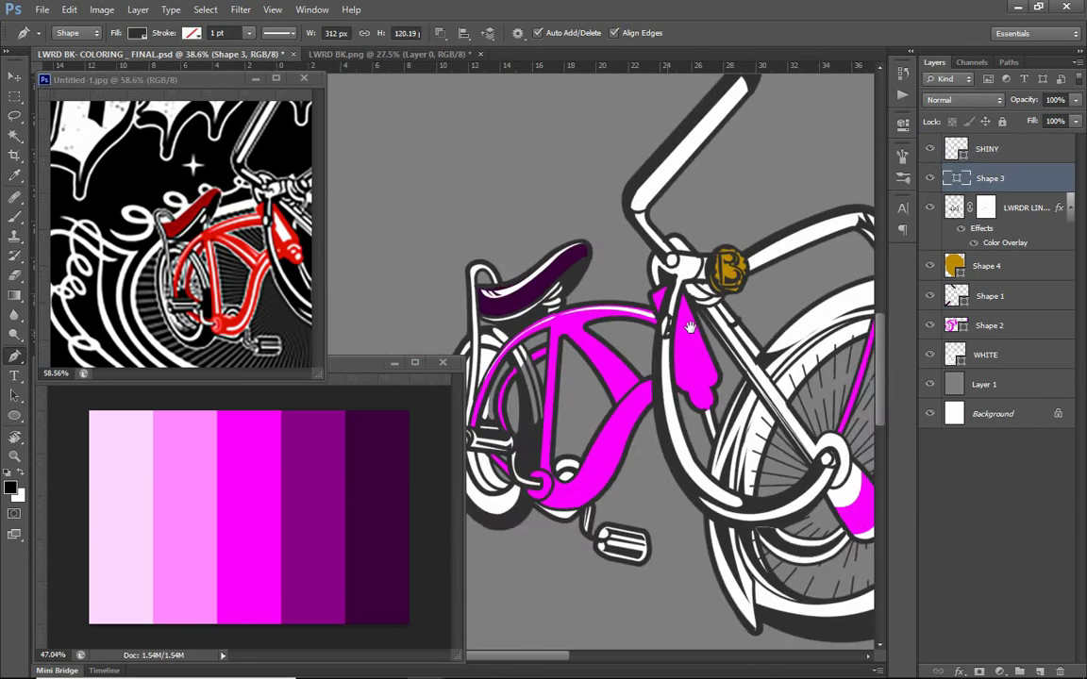
pyautogui.scroll(2, 692, 260)
pyautogui.scroll(1, 689, 211)
pyautogui.scroll(1, 689, 211)
pyautogui.moveTo(689, 212); pyautogui.dragTo(660, 312)
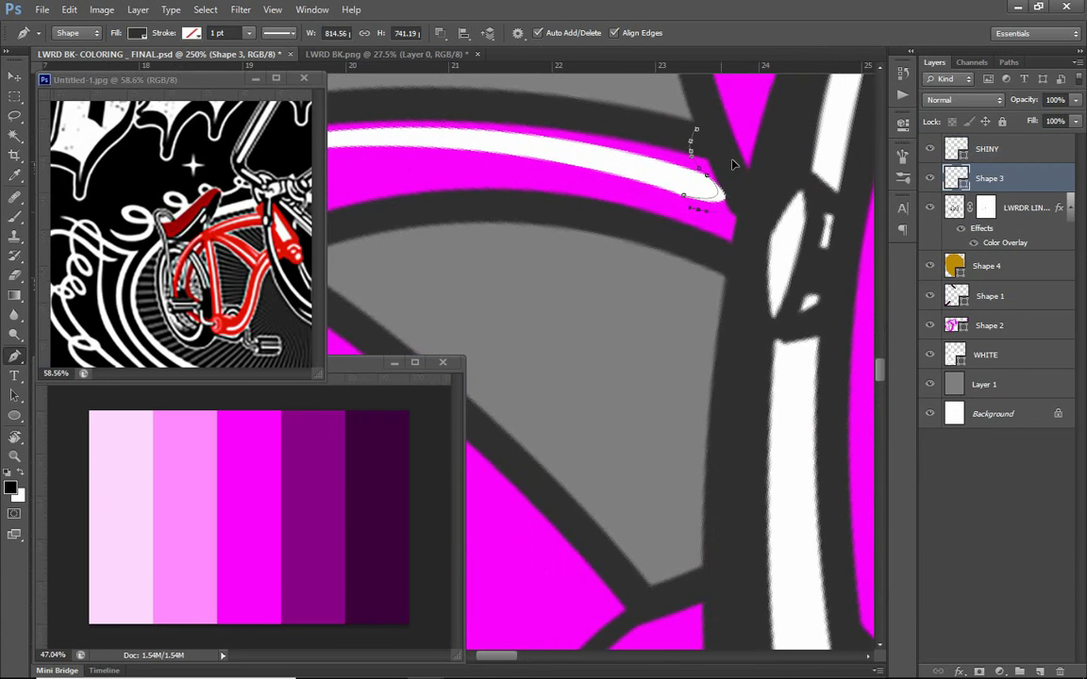
pyautogui.scroll(-2, 732, 165)
pyautogui.scroll(2, 717, 176)
pyautogui.hotkey('alt', ']')
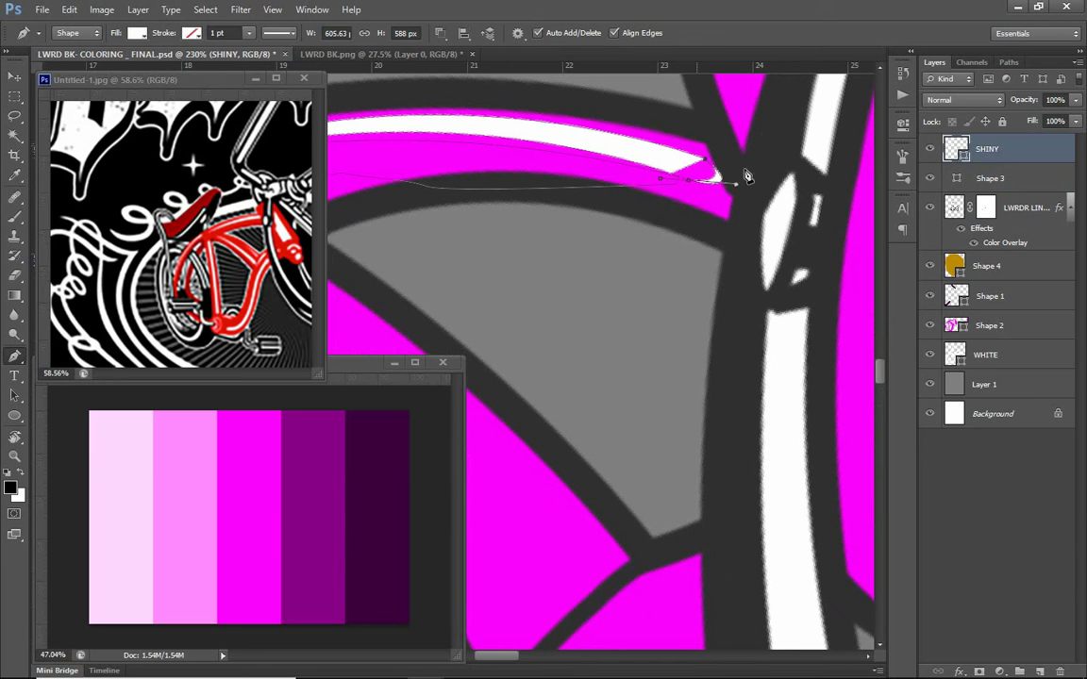
pyautogui.hotkey('alt', '[')
pyautogui.scroll(-2, 689, 311)
pyautogui.scroll(1, 679, 295)
pyautogui.moveTo(679, 295); pyautogui.dragTo(709, 321)
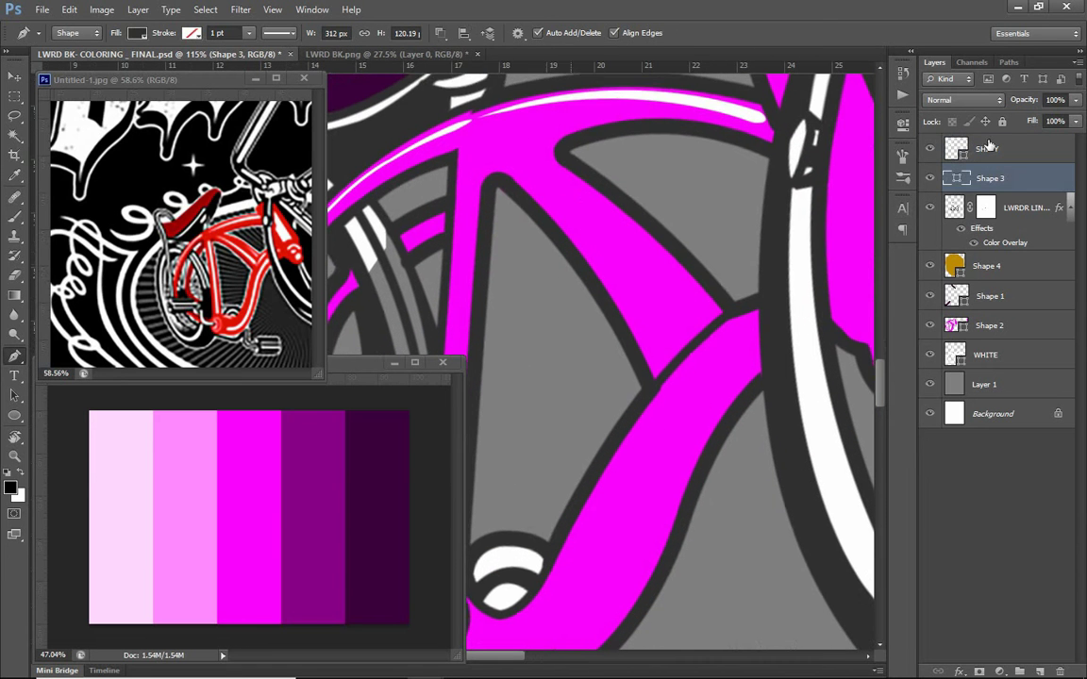
pyautogui.hotkey('alt', ']')
pyautogui.click(440, 33)
pyautogui.press('Escape')
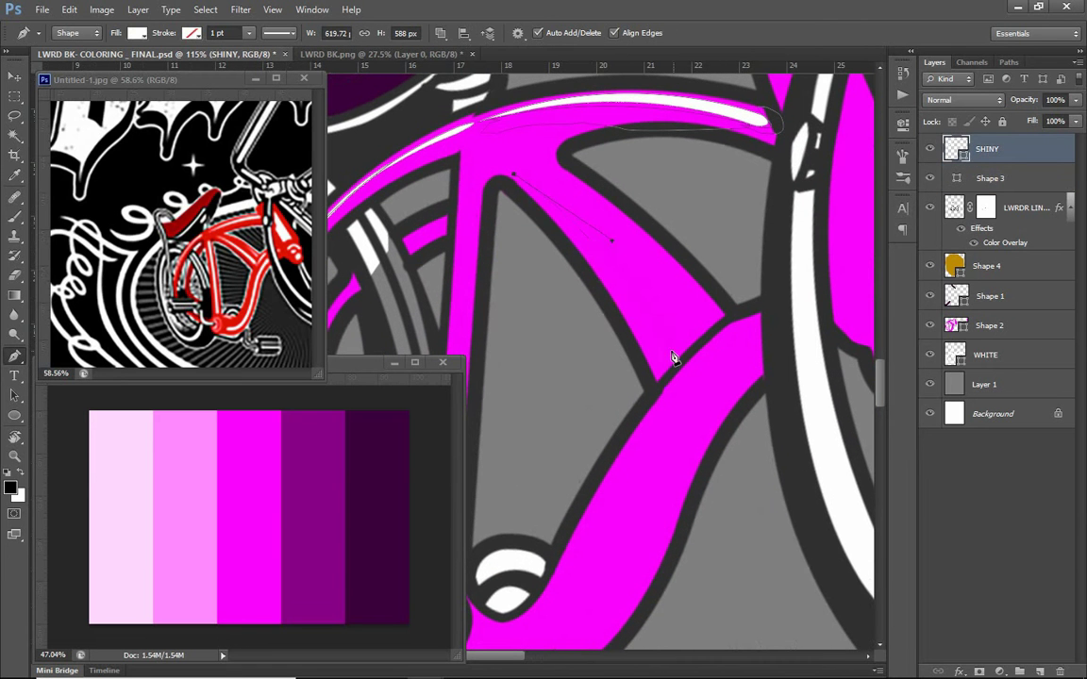
# Draw a closed curved white highlight down the diagonal tube.
pyautogui.moveTo(671, 351)
pyautogui.mouseDown()
pyautogui.moveTo(672, 374)
pyautogui.moveTo(646, 349)
pyautogui.mouseUp()
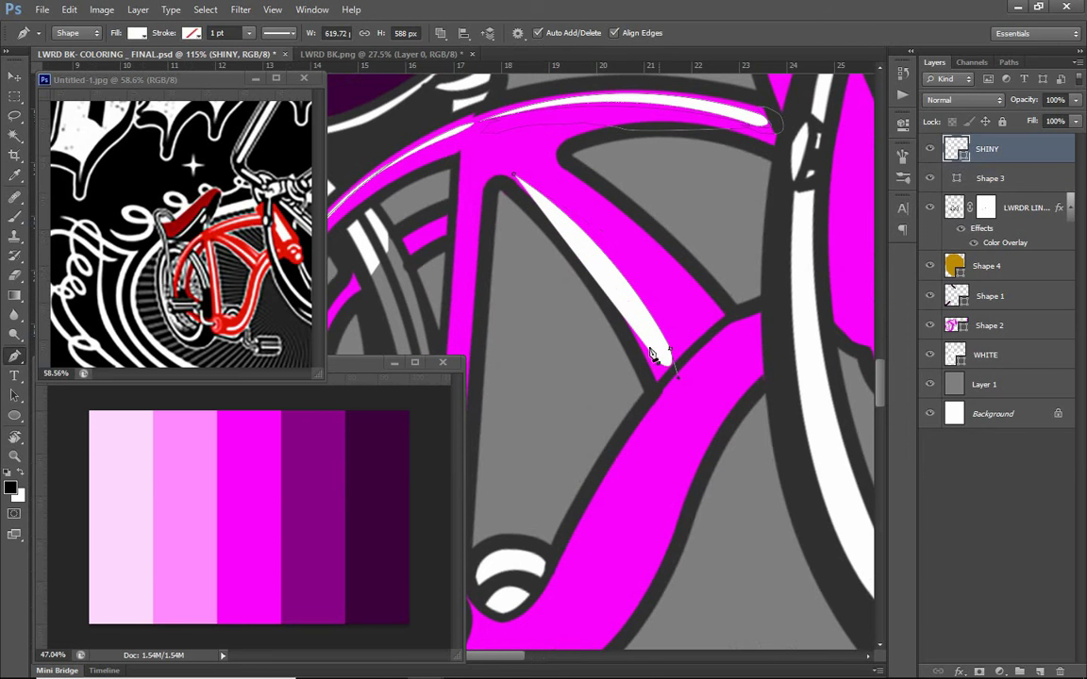
pyautogui.scroll(-5, 672, 236)
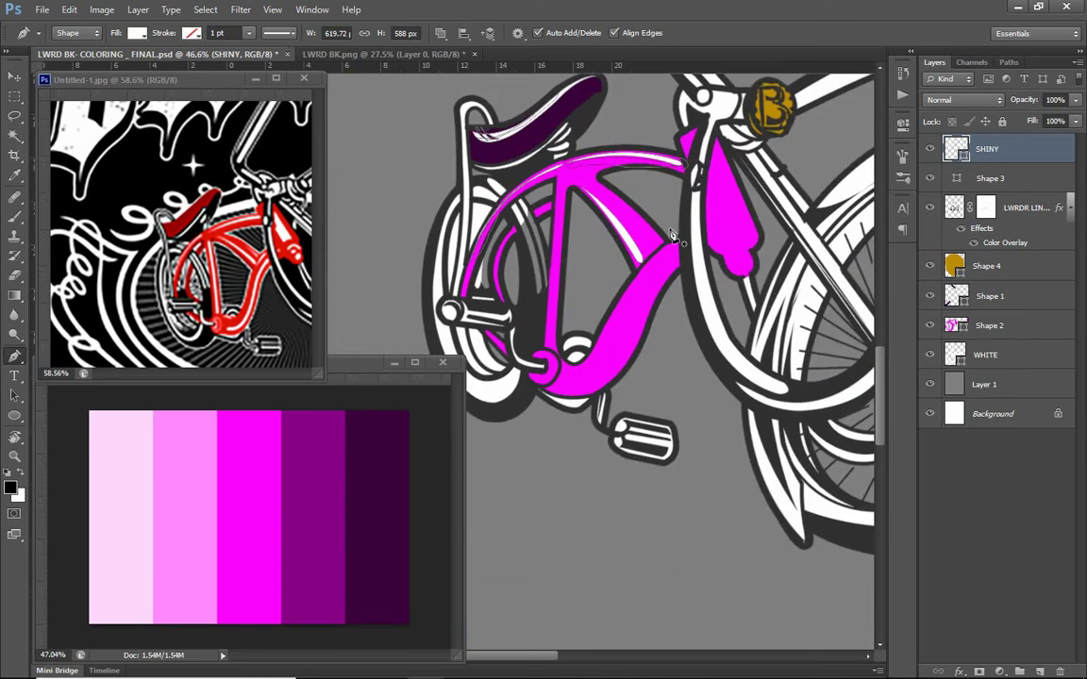
pyautogui.scroll(4, 672, 236)
pyautogui.scroll(2, 683, 203)
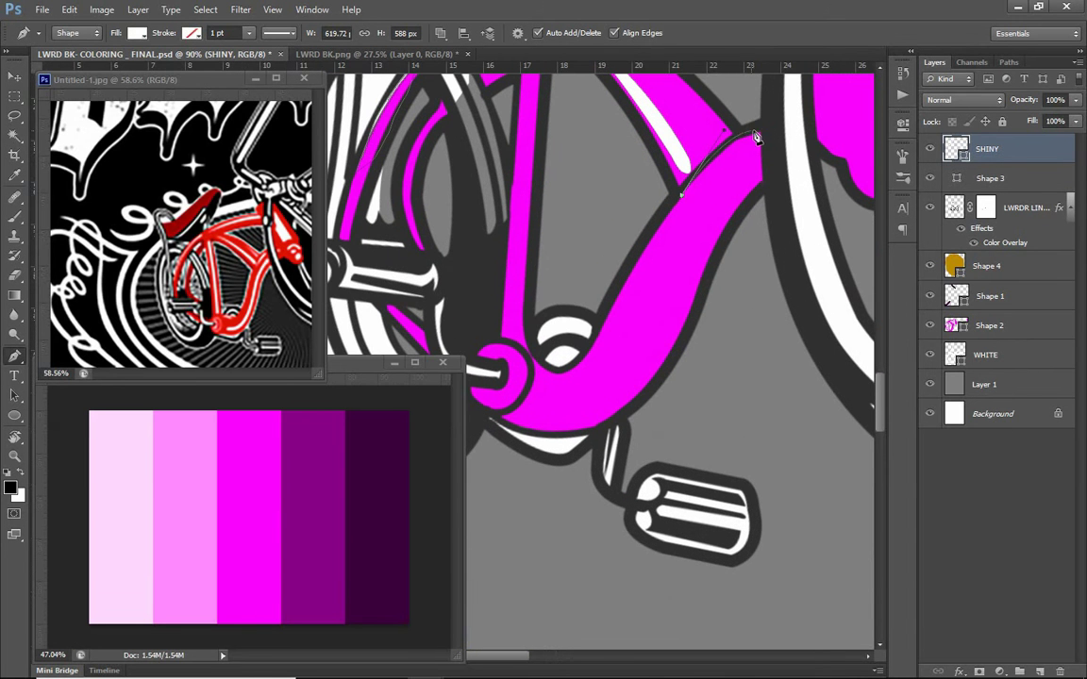
pyautogui.moveTo(752, 132); pyautogui.dragTo(763, 131)
pyautogui.scroll(5, 683, 196)
pyautogui.moveTo(612, 383); pyautogui.dragTo(587, 366)
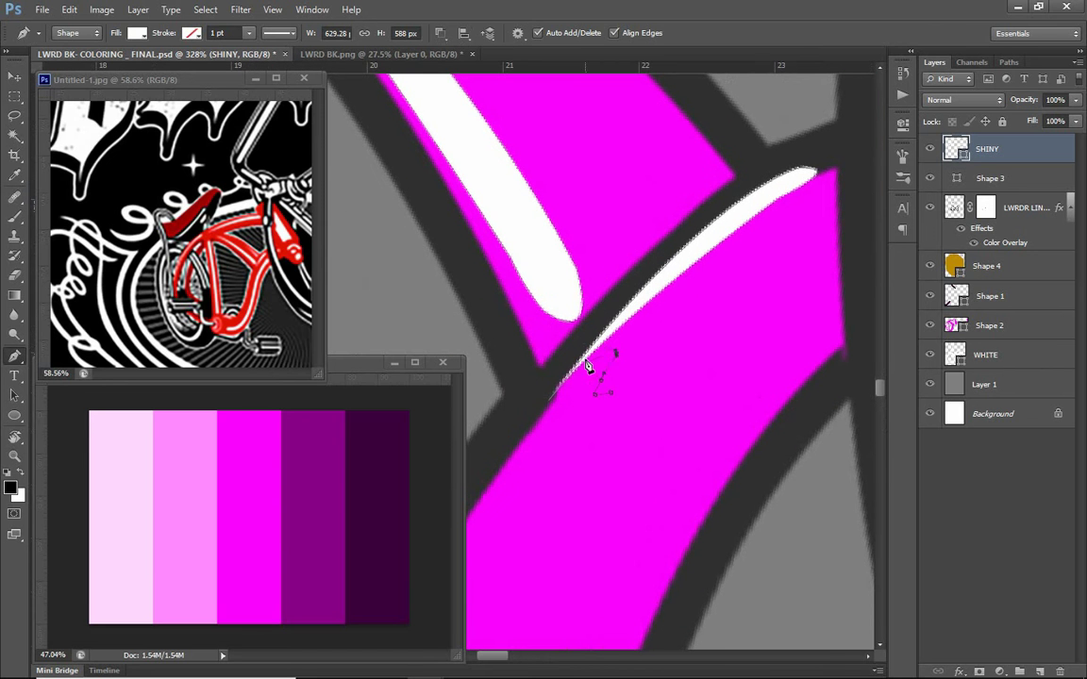
pyautogui.click(821, 171)
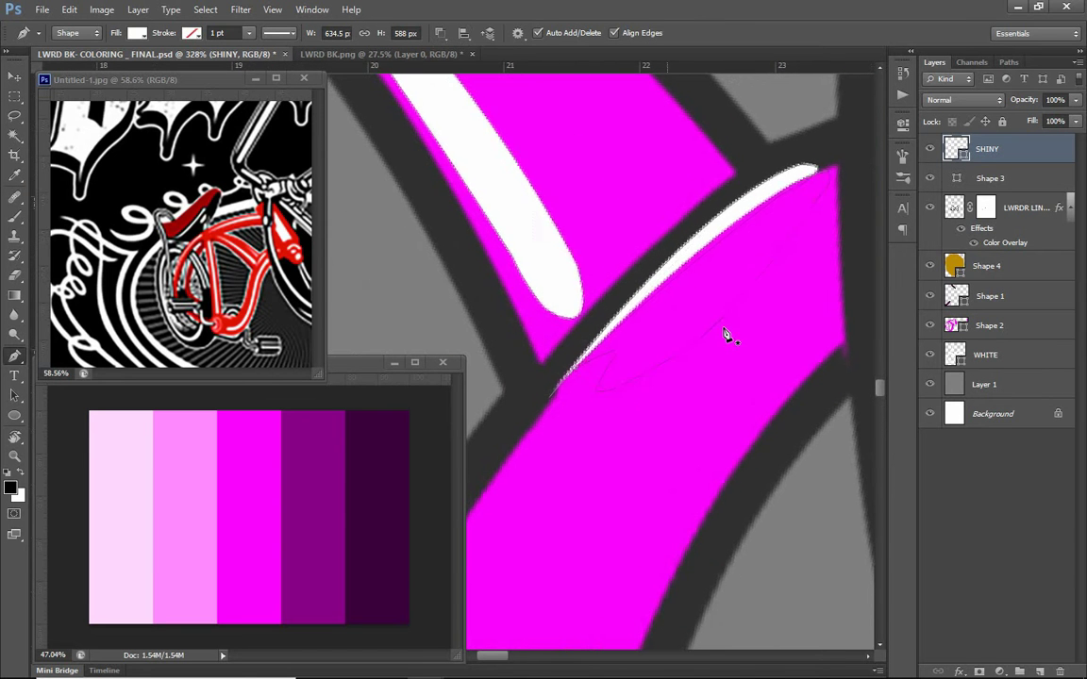
pyautogui.scroll(-4, 725, 312)
pyautogui.scroll(2, 726, 303)
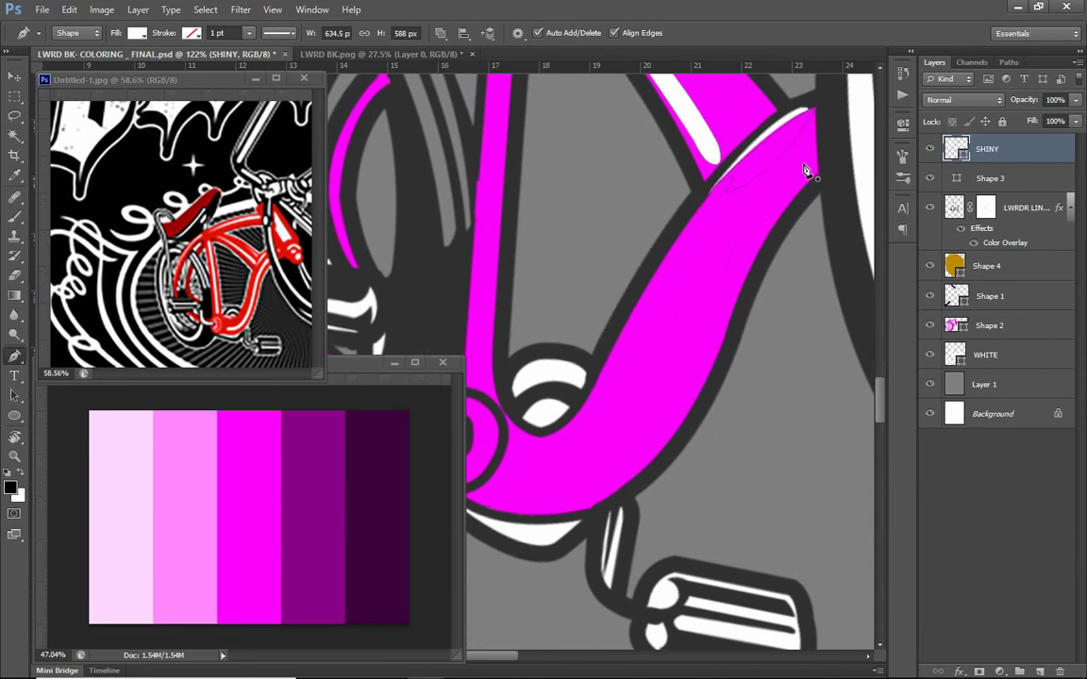
# Run a white shine shape down the lower frame tube and close it.
pyautogui.click(714, 317)
pyautogui.click(689, 411)
pyautogui.click(645, 442)
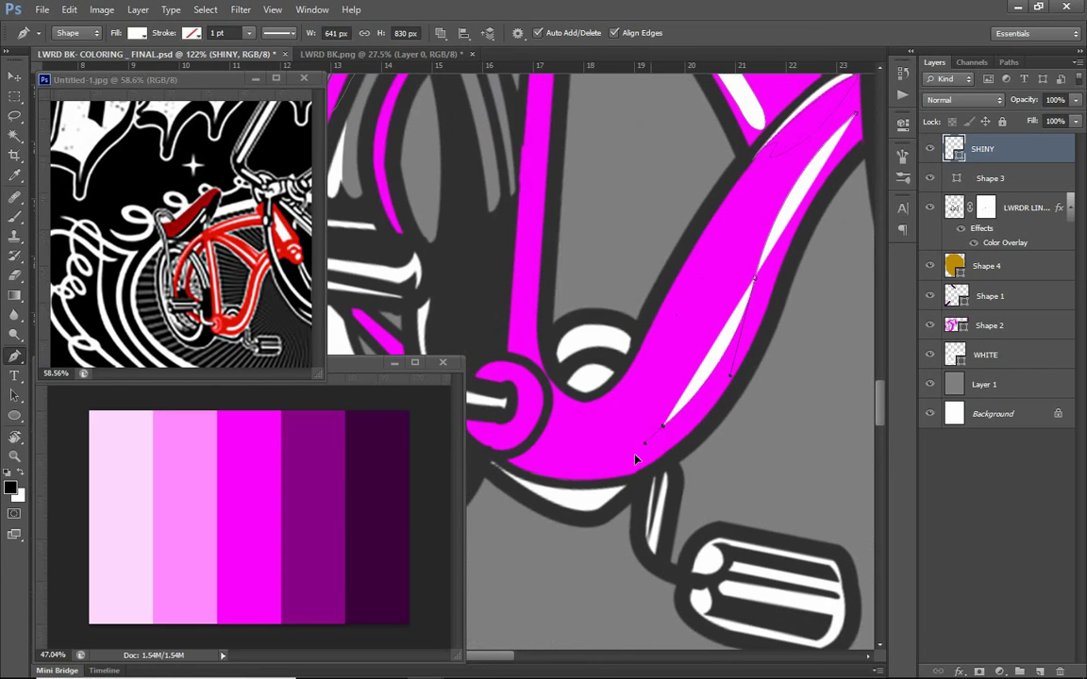
pyautogui.click(518, 471)
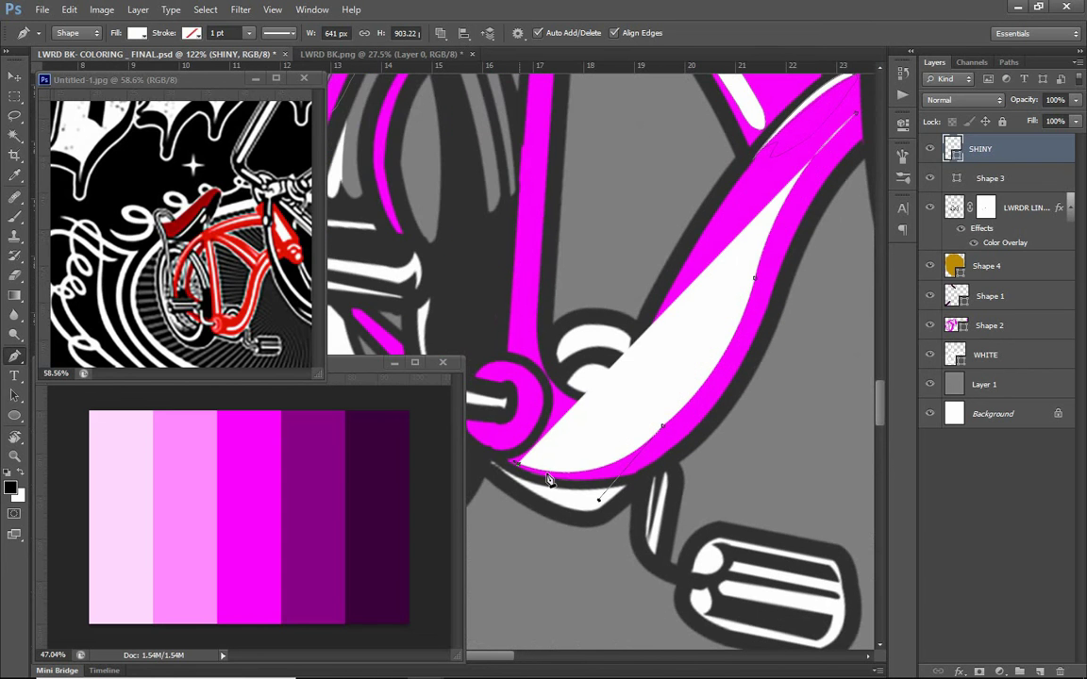
pyautogui.scroll(3, 551, 461)
# Draw a second thin curved white sliver along the tube and reshape its tip.
pyautogui.click(828, 199)
pyautogui.click(805, 273)
pyautogui.click(770, 332)
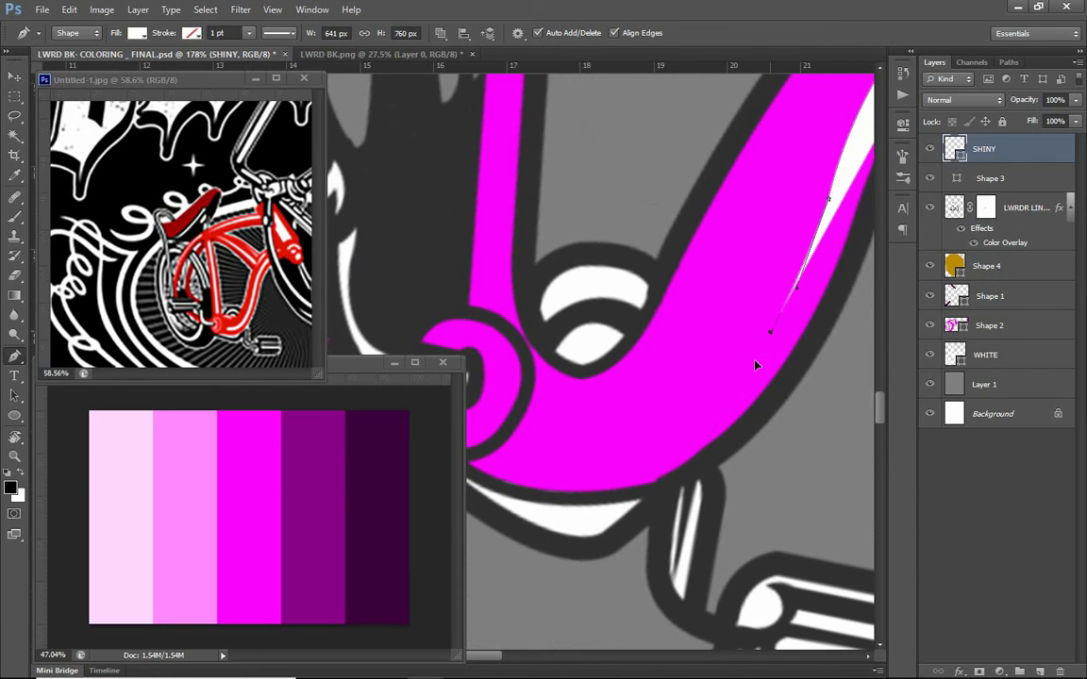
pyautogui.click(623, 478)
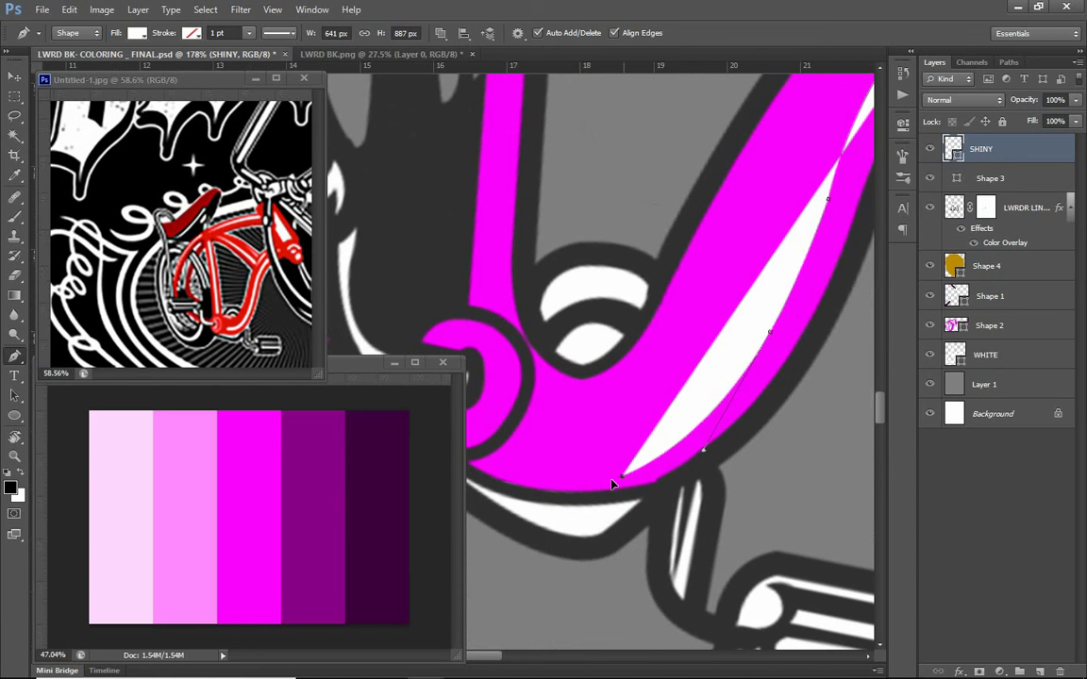
pyautogui.click(754, 387)
pyautogui.moveTo(755, 389); pyautogui.dragTo(698, 443)
pyautogui.moveTo(752, 340); pyautogui.dragTo(754, 332)
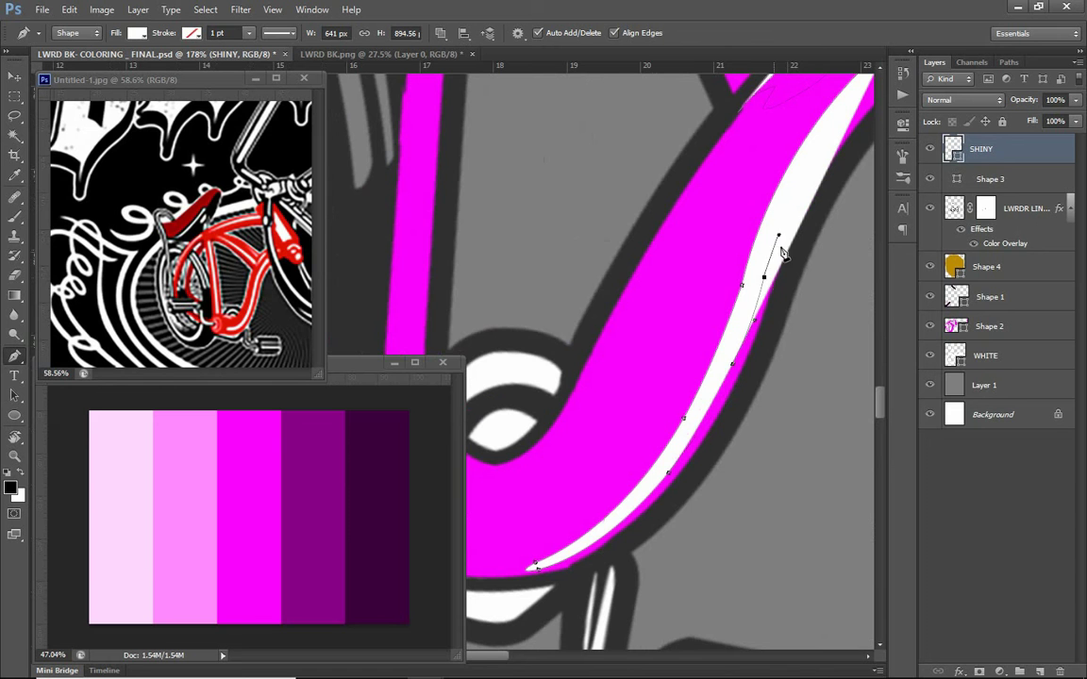
pyautogui.moveTo(793, 199); pyautogui.dragTo(704, 293)
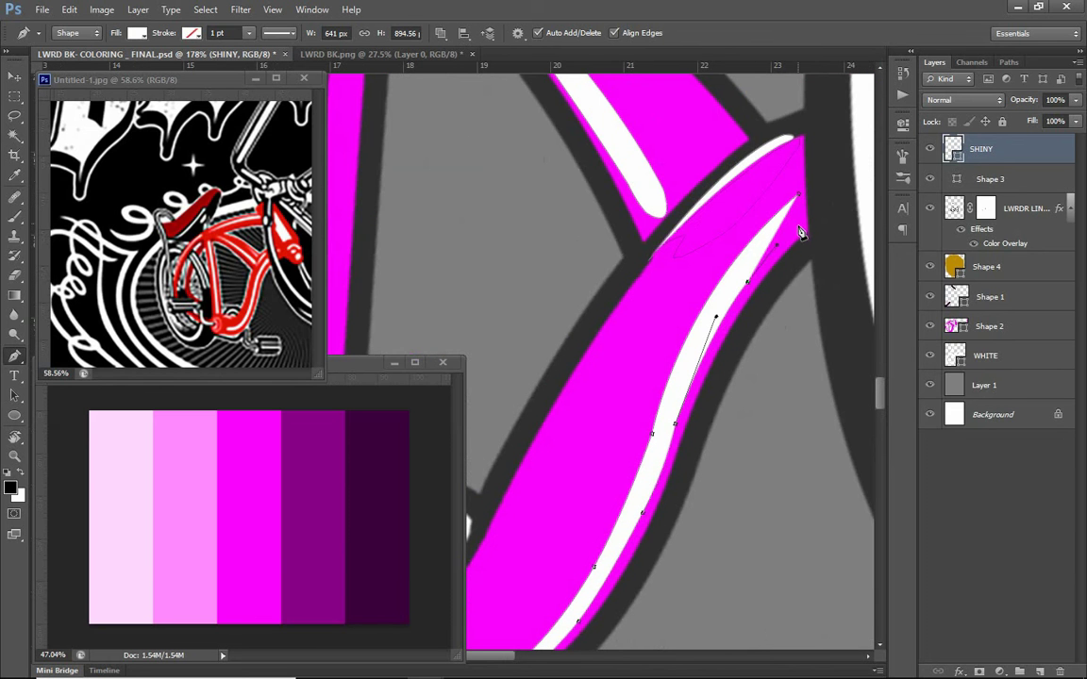
pyautogui.click(821, 188)
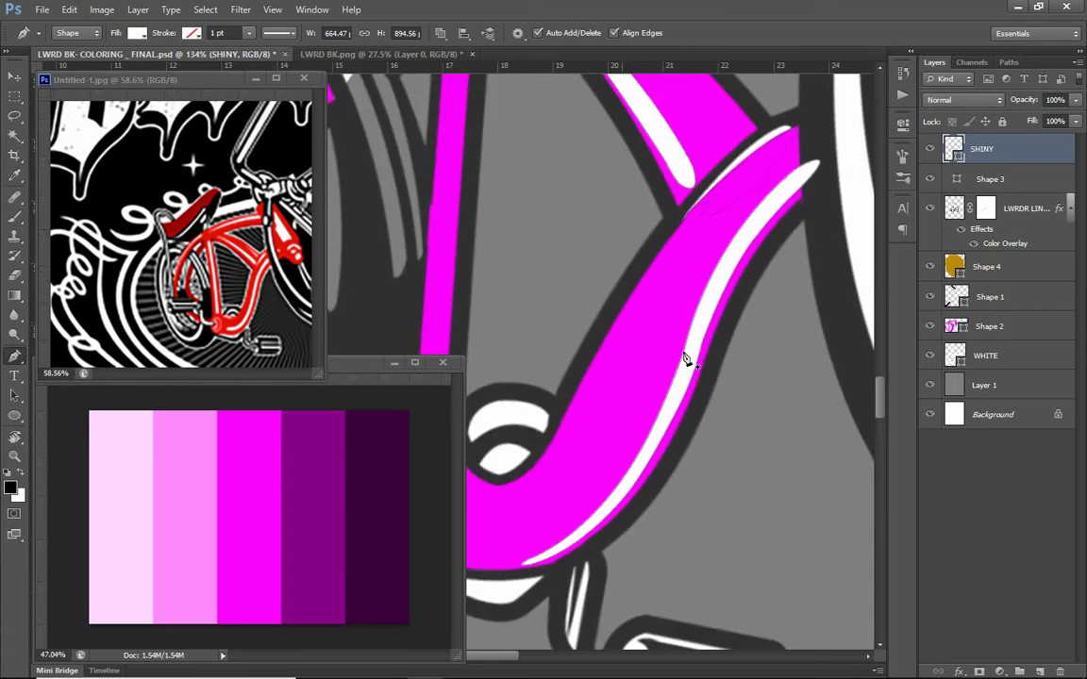
pyautogui.scroll(-3, 687, 358)
pyautogui.scroll(5, 742, 361)
pyautogui.moveTo(704, 292)
pyautogui.mouseDown()
pyautogui.moveTo(706, 258)
pyautogui.moveTo(661, 305)
pyautogui.mouseUp()
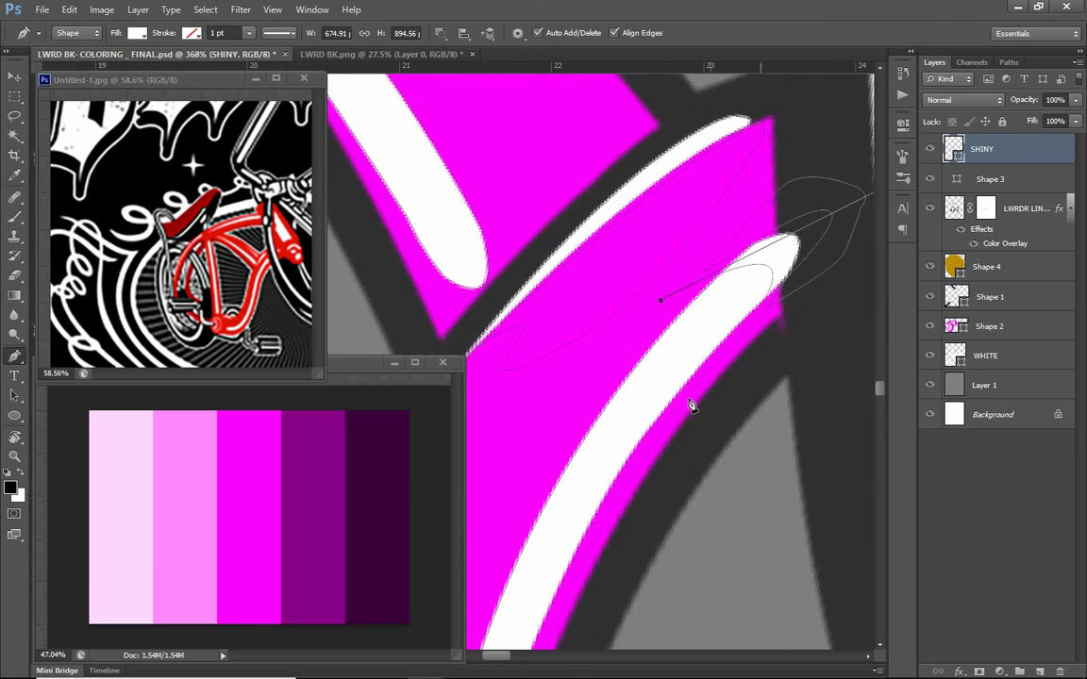
# Draw a thin curved white sliver along the seat tube on the SHINY layer.
pyautogui.scroll(-5, 716, 260)
pyautogui.hotkey('alt', '[')
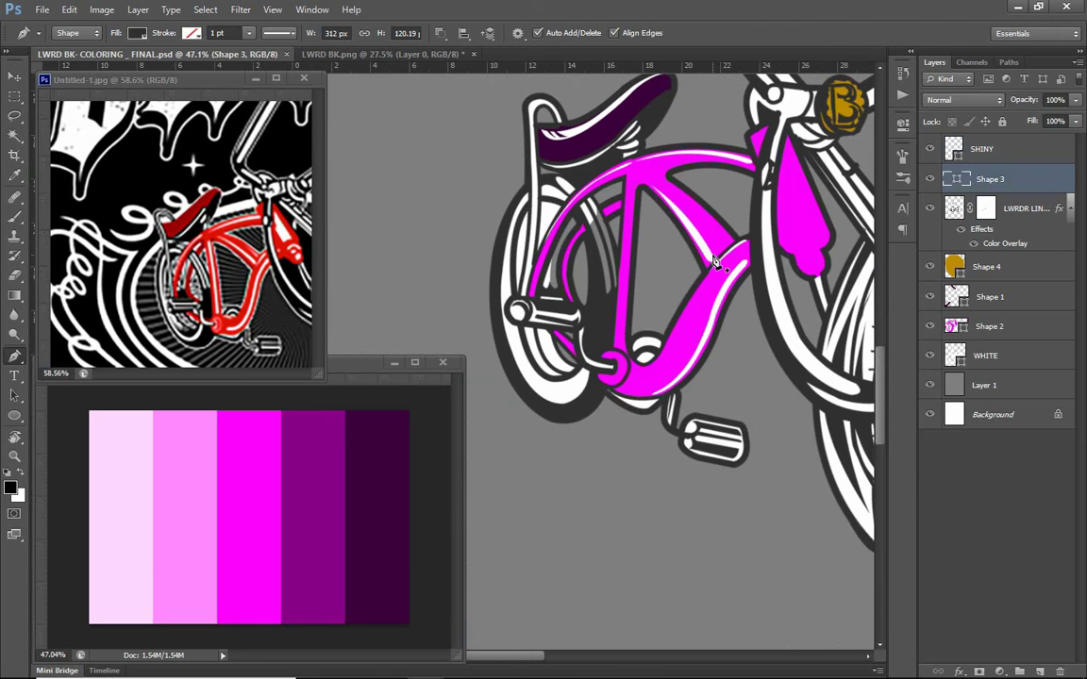
pyautogui.scroll(3, 640, 209)
pyautogui.hotkey('alt', ']')
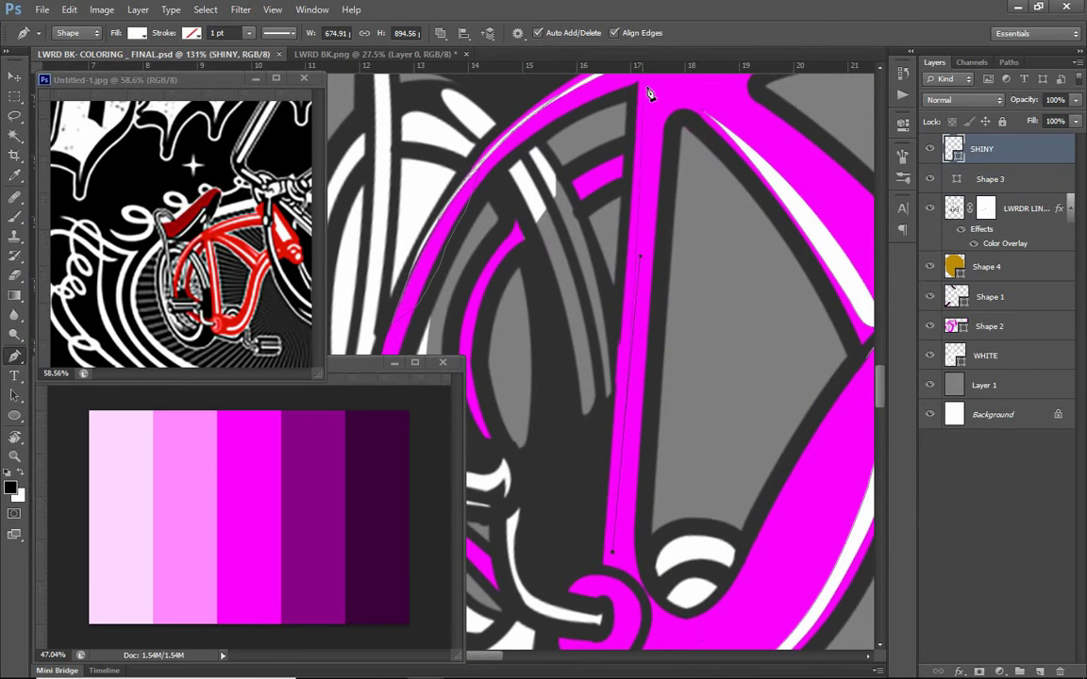
pyautogui.scroll(2, 643, 213)
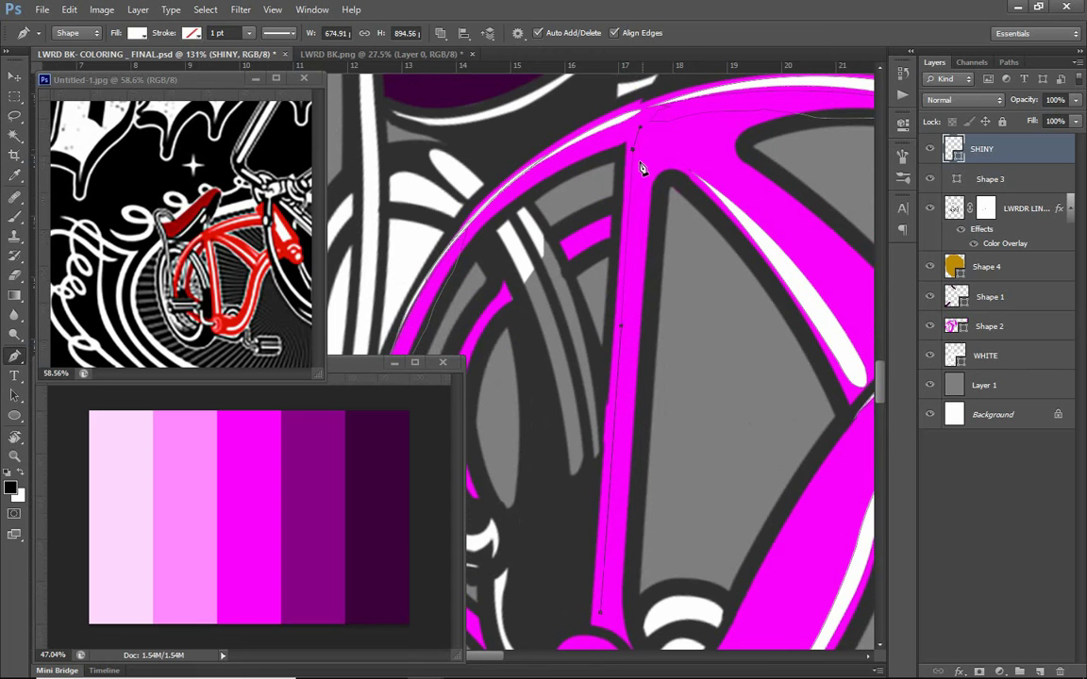
pyautogui.click(640, 168)
pyautogui.moveTo(641, 168); pyautogui.dragTo(632, 111)
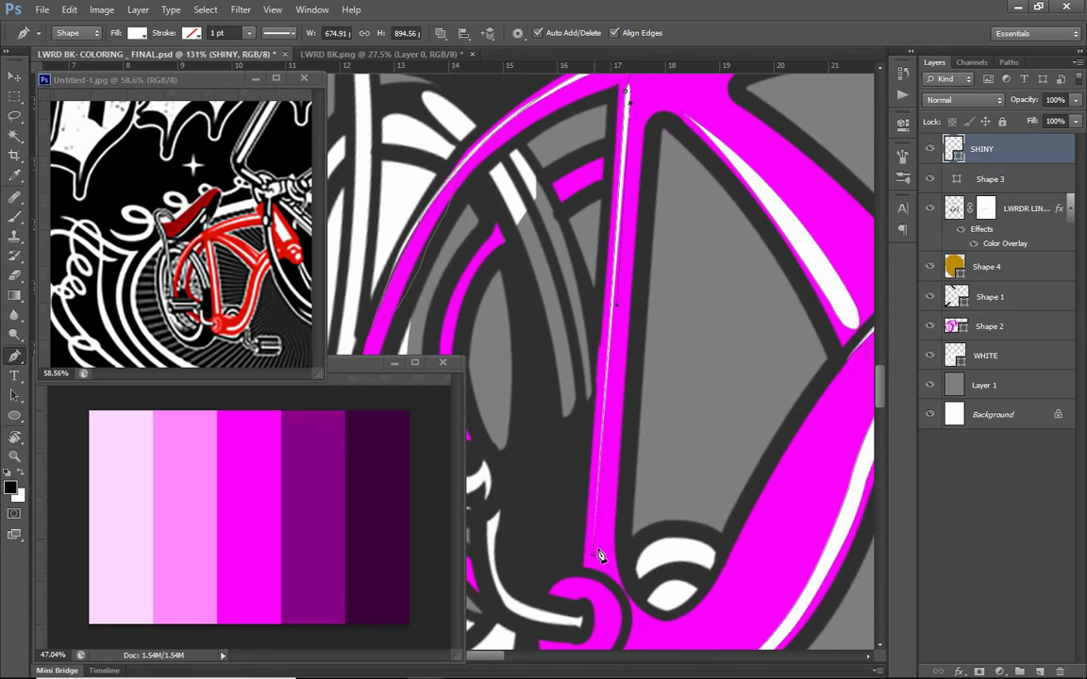
pyautogui.click(596, 570)
pyautogui.scroll(-3, 679, 349)
pyautogui.scroll(4, 660, 325)
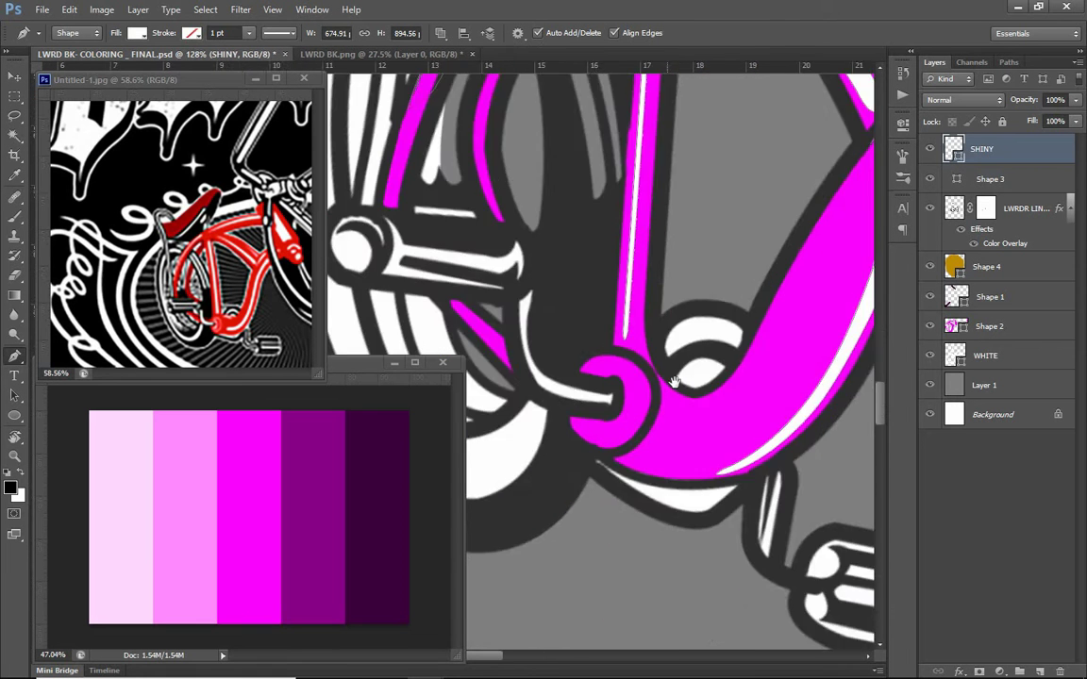
pyautogui.scroll(1, 574, 311)
# Add a white crescent highlight on the crank hub ring.
pyautogui.click(627, 302)
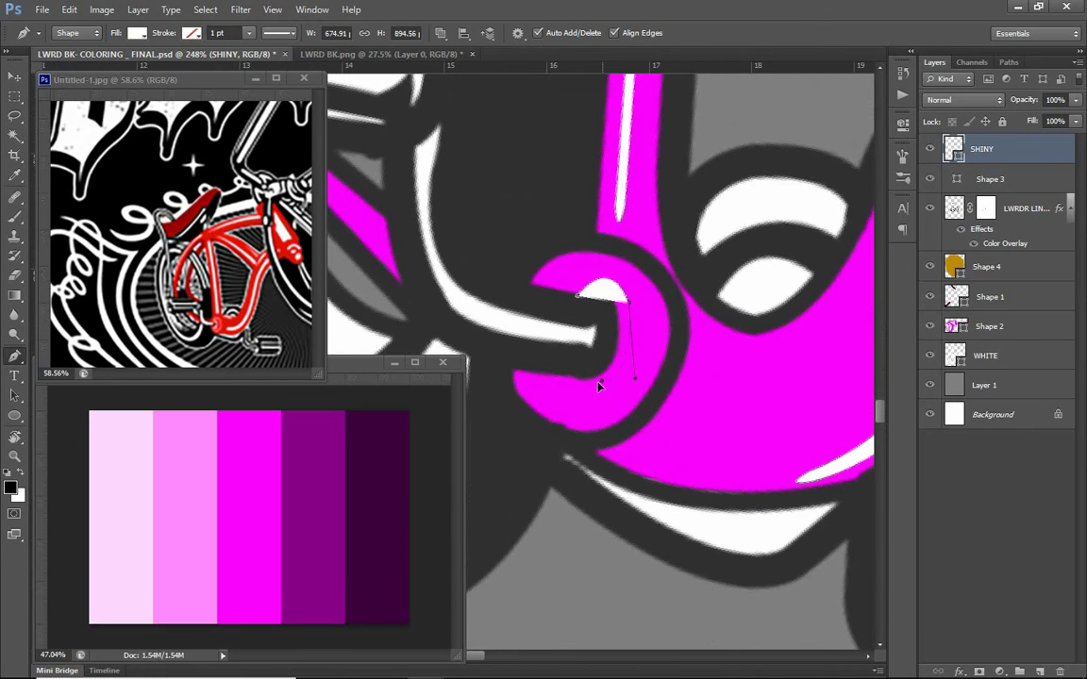
pyautogui.moveTo(599, 385); pyautogui.dragTo(618, 332)
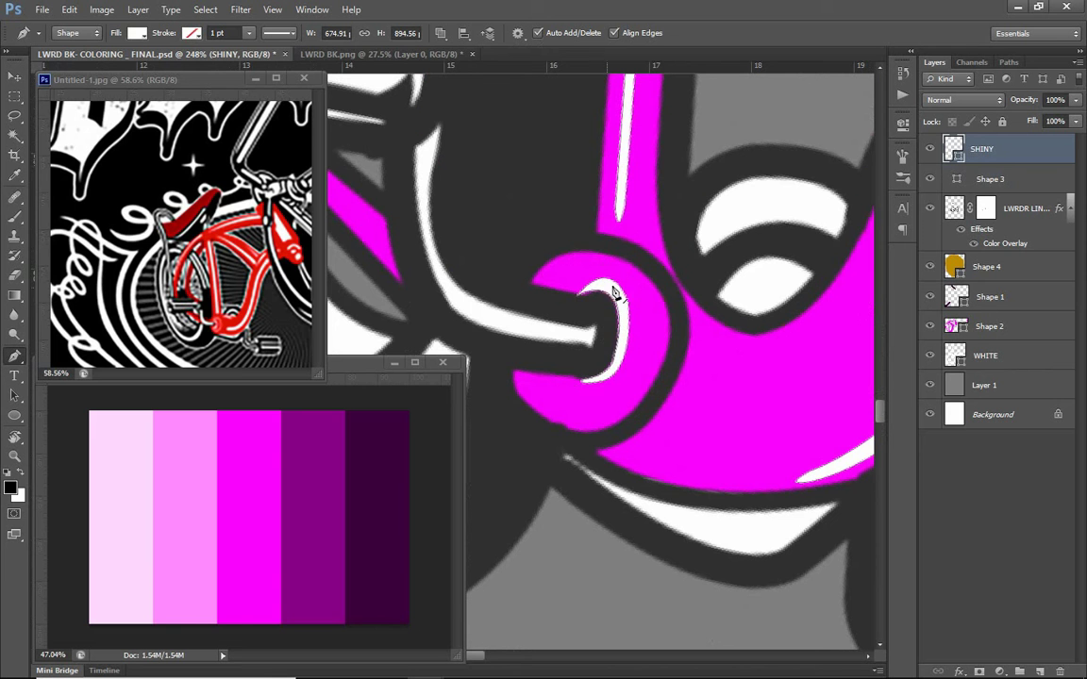
pyautogui.scroll(-3, 660, 401)
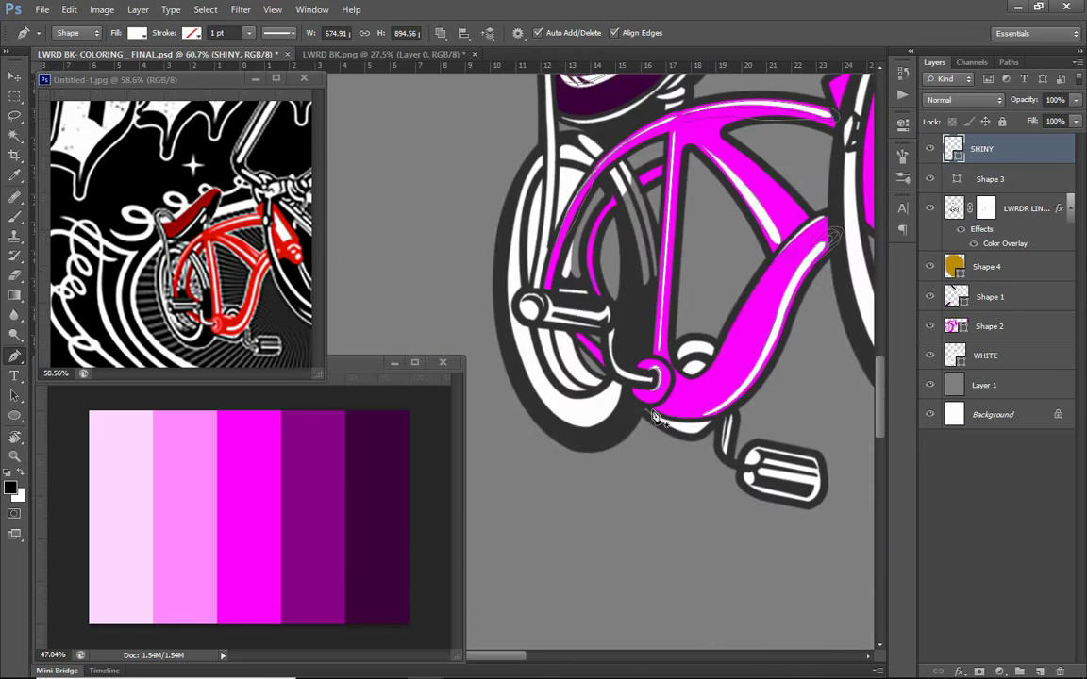
# Draw and commit a thin curved white highlight along the magenta tube.
pyautogui.scroll(-3, 647, 430)
pyautogui.scroll(-2, 647, 430)
pyautogui.scroll(4, 723, 260)
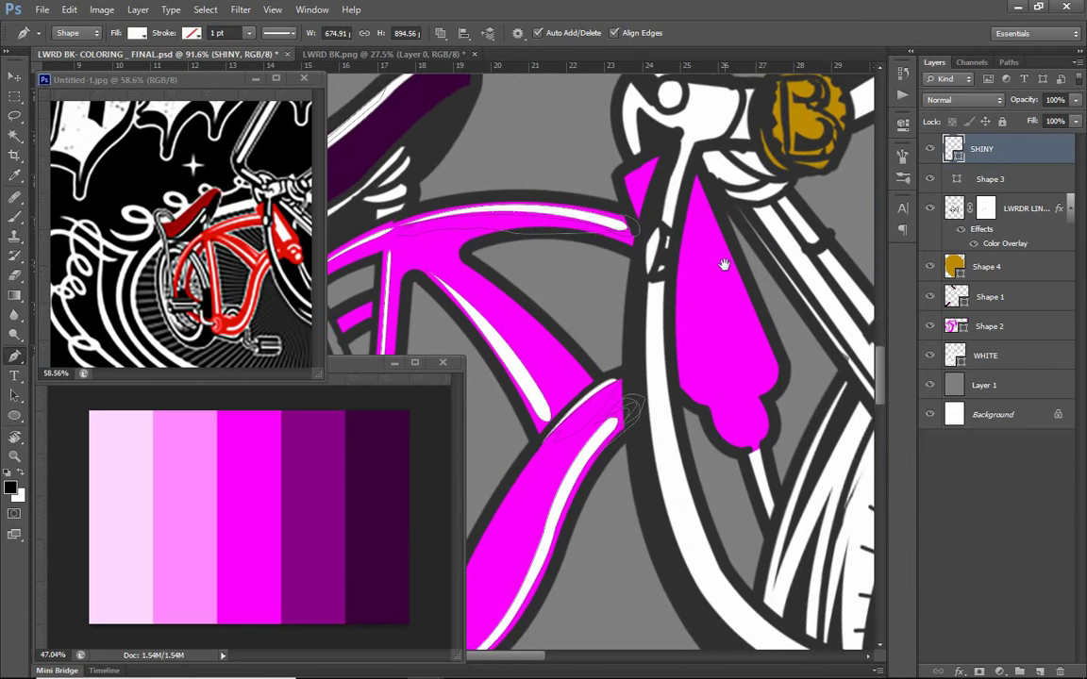
pyautogui.click(706, 349)
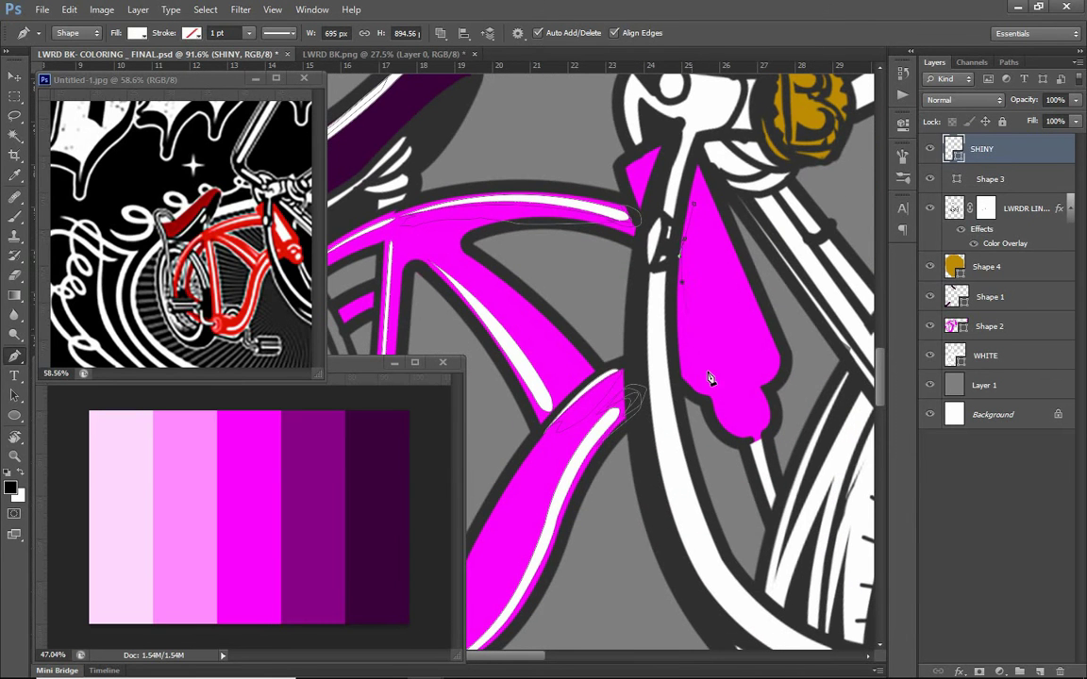
pyautogui.click(741, 330)
pyautogui.click(695, 205)
pyautogui.moveTo(736, 272); pyautogui.dragTo(735, 256)
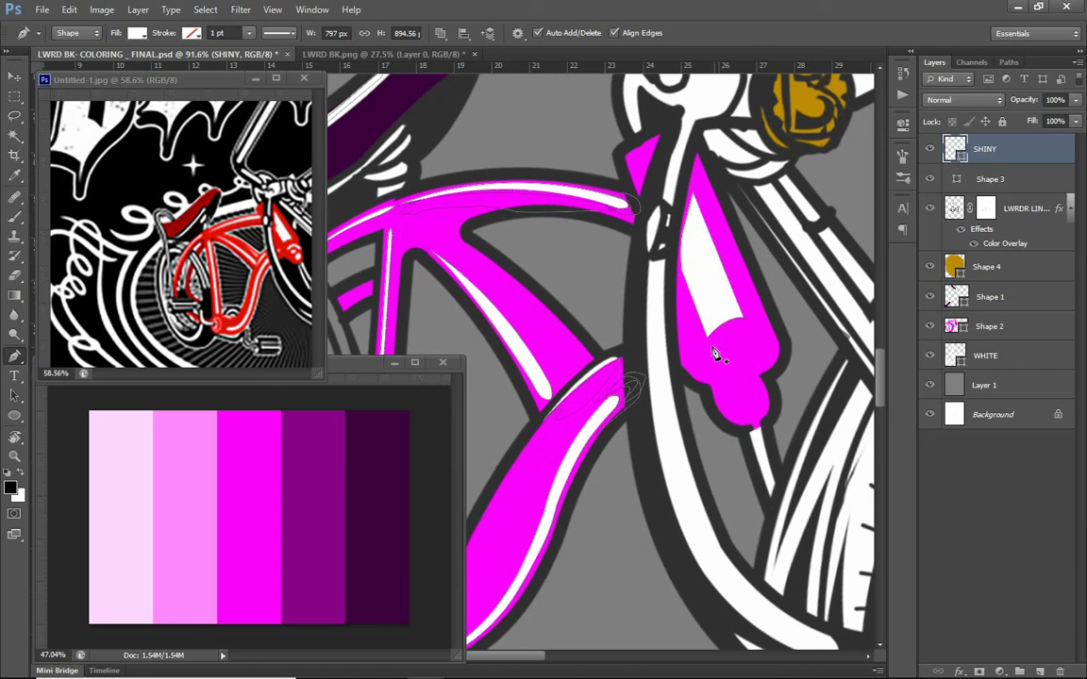
pyautogui.click(778, 346)
pyautogui.scroll(3, 750, 337)
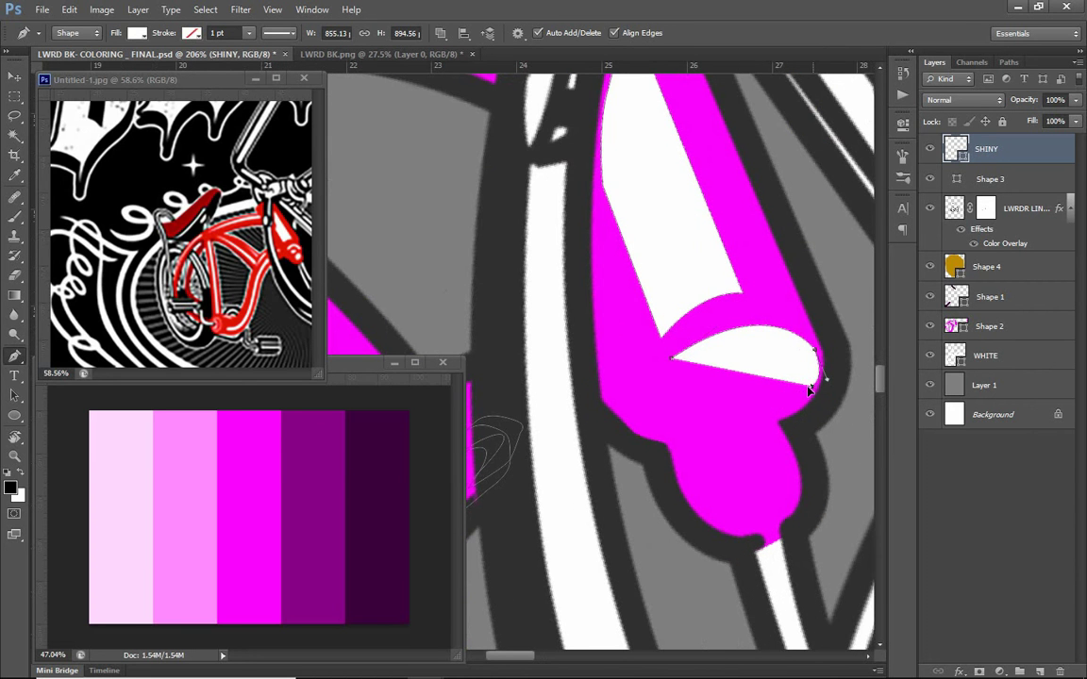
pyautogui.moveTo(809, 389); pyautogui.dragTo(807, 346)
pyautogui.moveTo(671, 357); pyautogui.dragTo(670, 371)
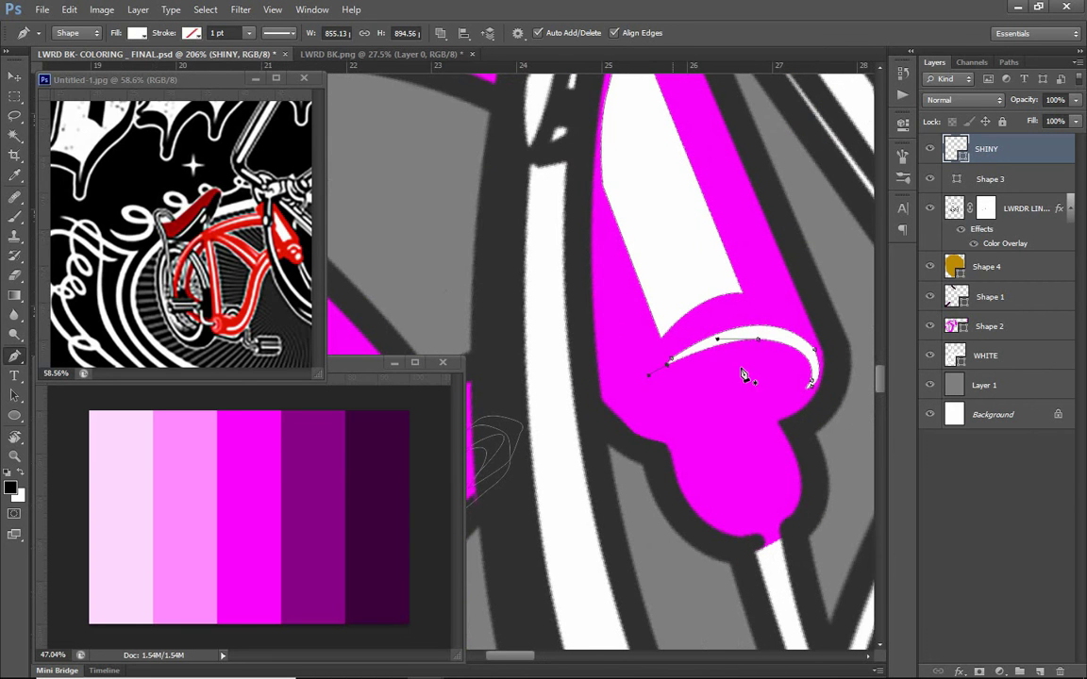
pyautogui.press('Return')
pyautogui.scroll(-1, 744, 375)
# Add small oval, teardrop and edge highlights on the tube's rounded drip end.
pyautogui.moveTo(781, 368); pyautogui.dragTo(765, 369)
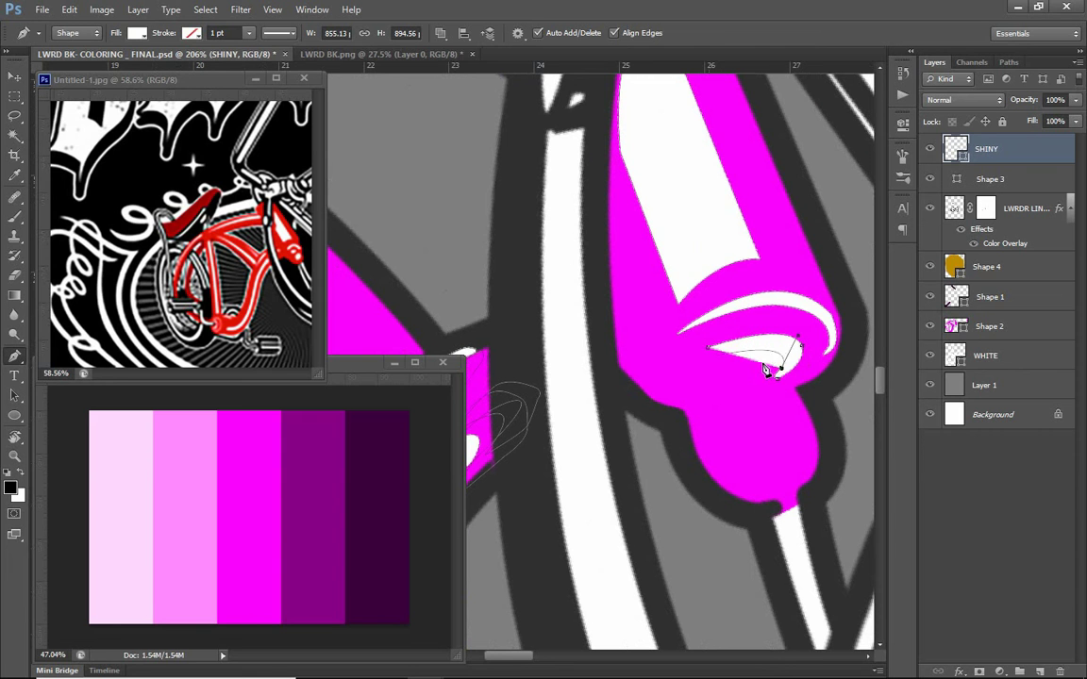
pyautogui.click(681, 379)
pyautogui.moveTo(737, 348); pyautogui.dragTo(727, 315)
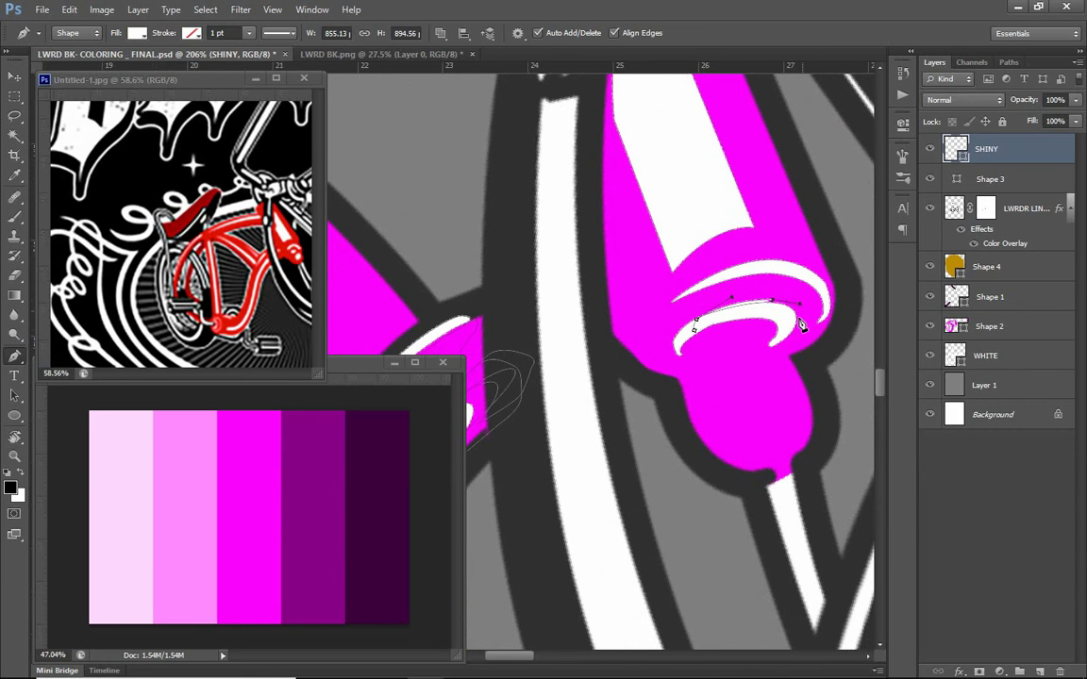
pyautogui.click(696, 332)
pyautogui.moveTo(757, 374); pyautogui.dragTo(782, 370)
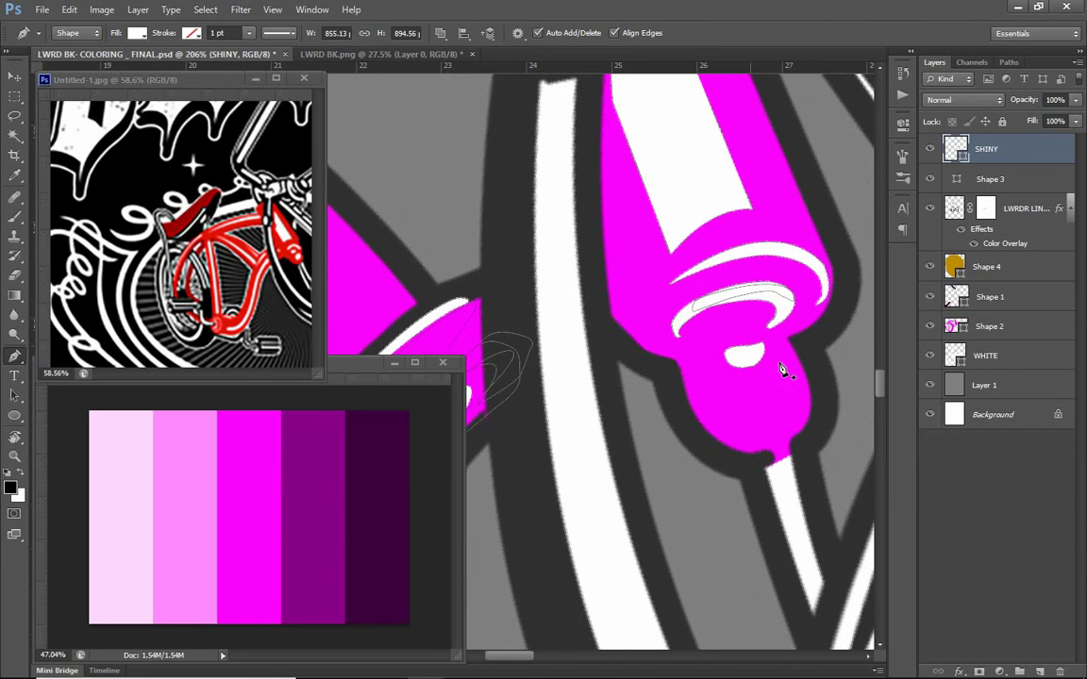
pyautogui.click(773, 369)
pyautogui.scroll(3, 756, 330)
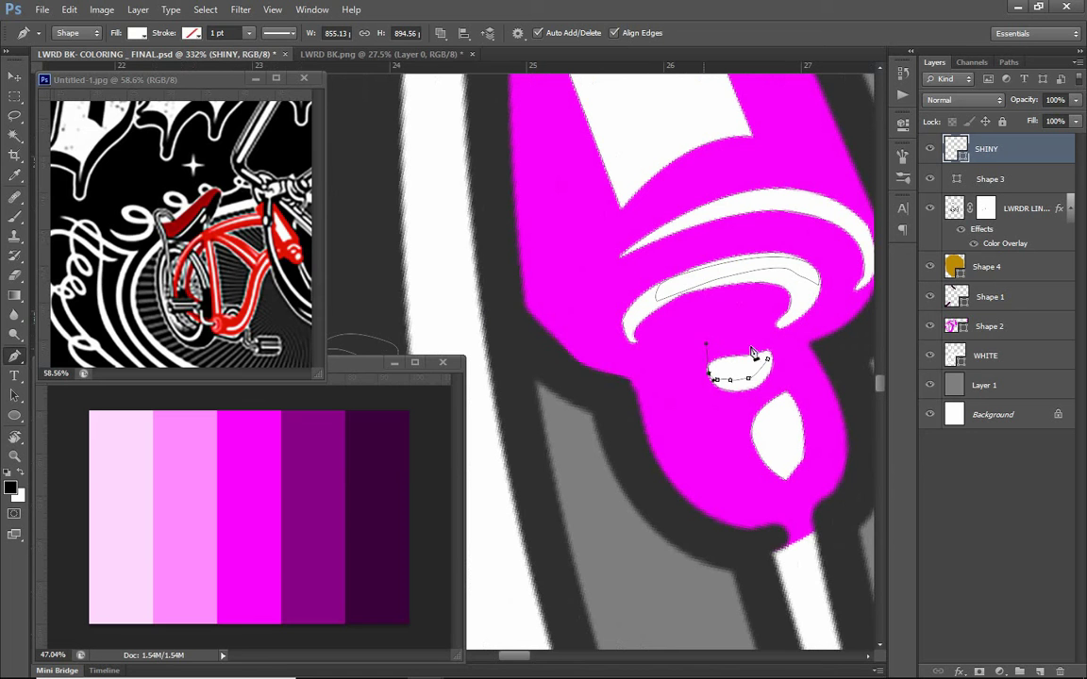
pyautogui.click(754, 357)
pyautogui.scroll(-2, 787, 366)
pyautogui.click(795, 318)
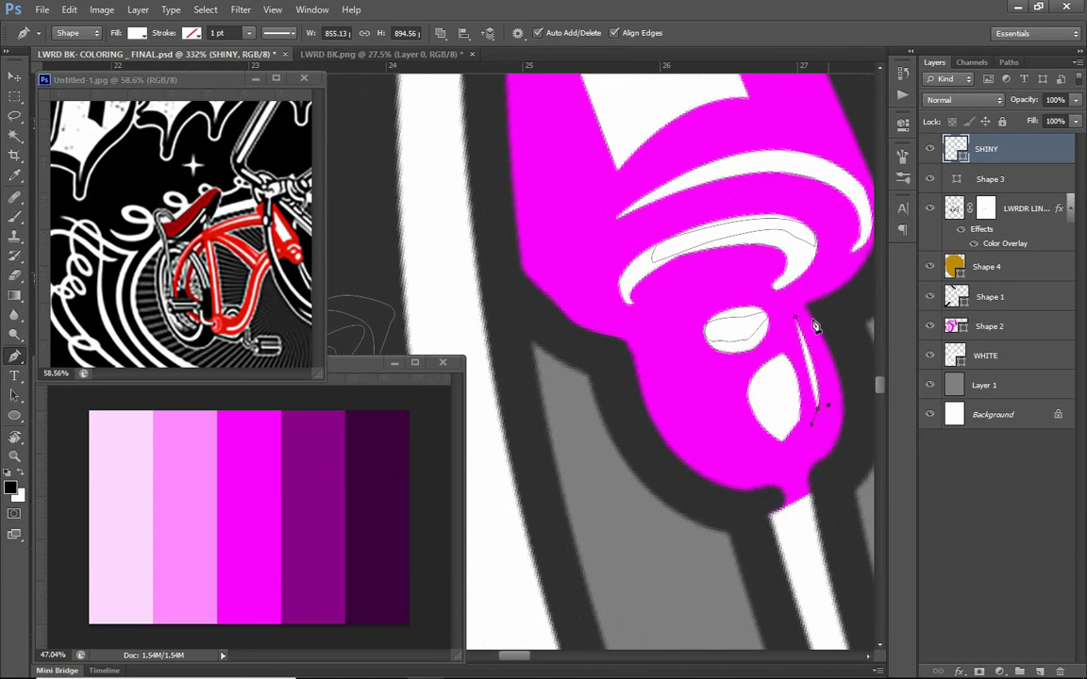
pyautogui.scroll(-10, 759, 415)
pyautogui.scroll(6, 757, 503)
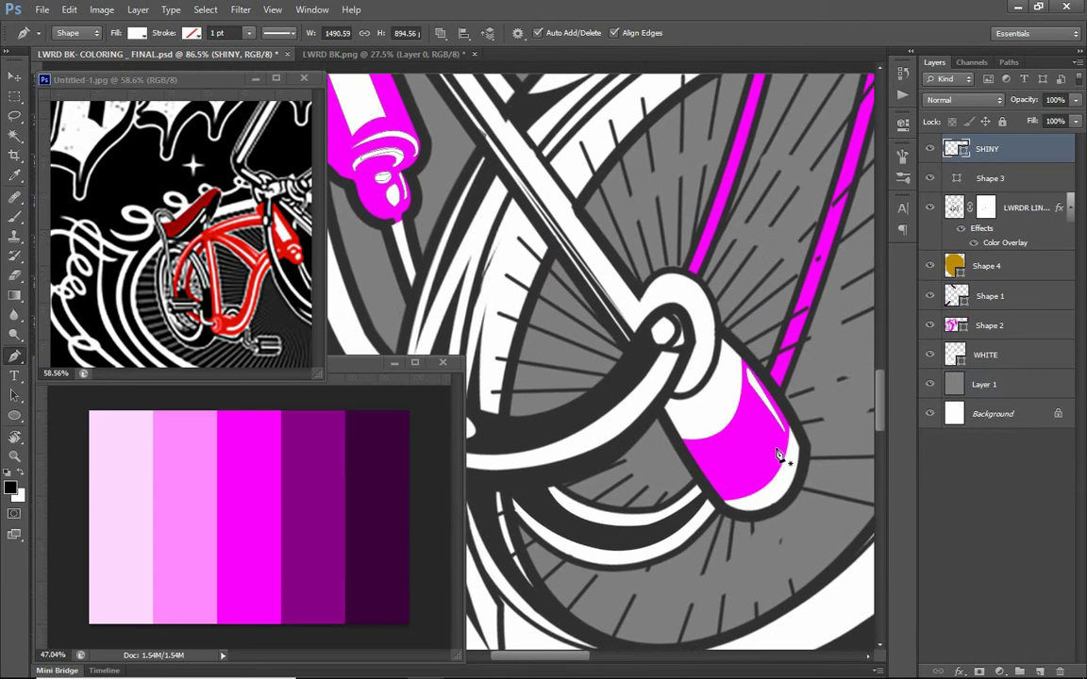
pyautogui.scroll(-4, 750, 368)
pyautogui.scroll(8, 609, 245)
# Draw curved white highlights across the top and left edge of the gold bell.
pyautogui.moveTo(610, 246); pyautogui.dragTo(618, 228)
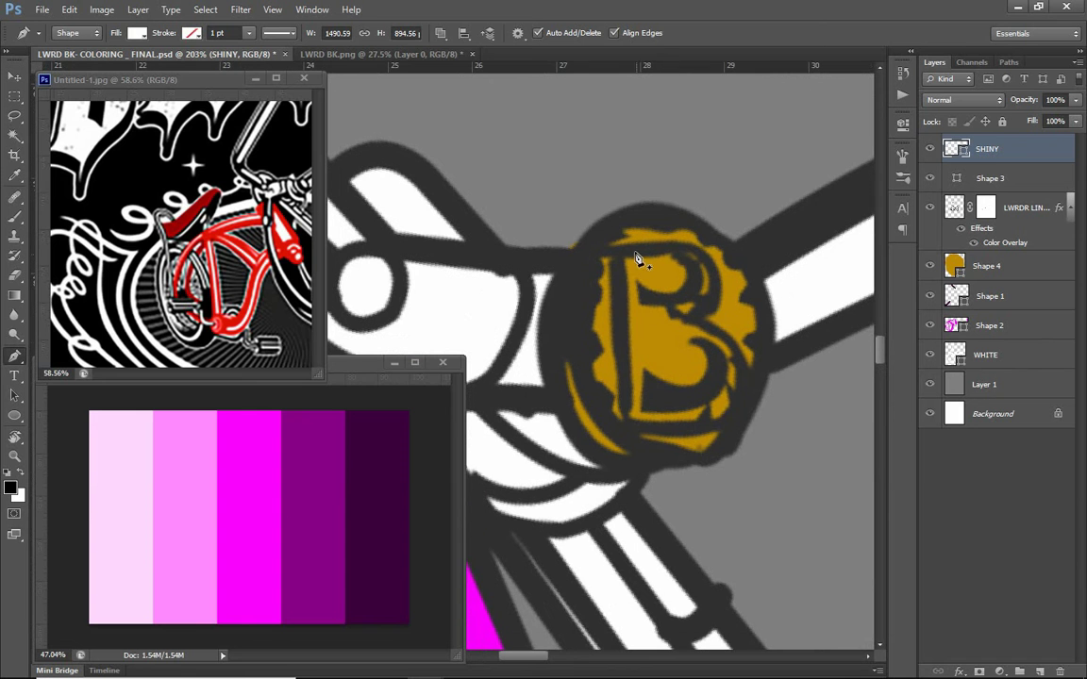
pyautogui.click(632, 253)
pyautogui.click(639, 246)
pyautogui.click(685, 244)
pyautogui.scroll(-2, 698, 297)
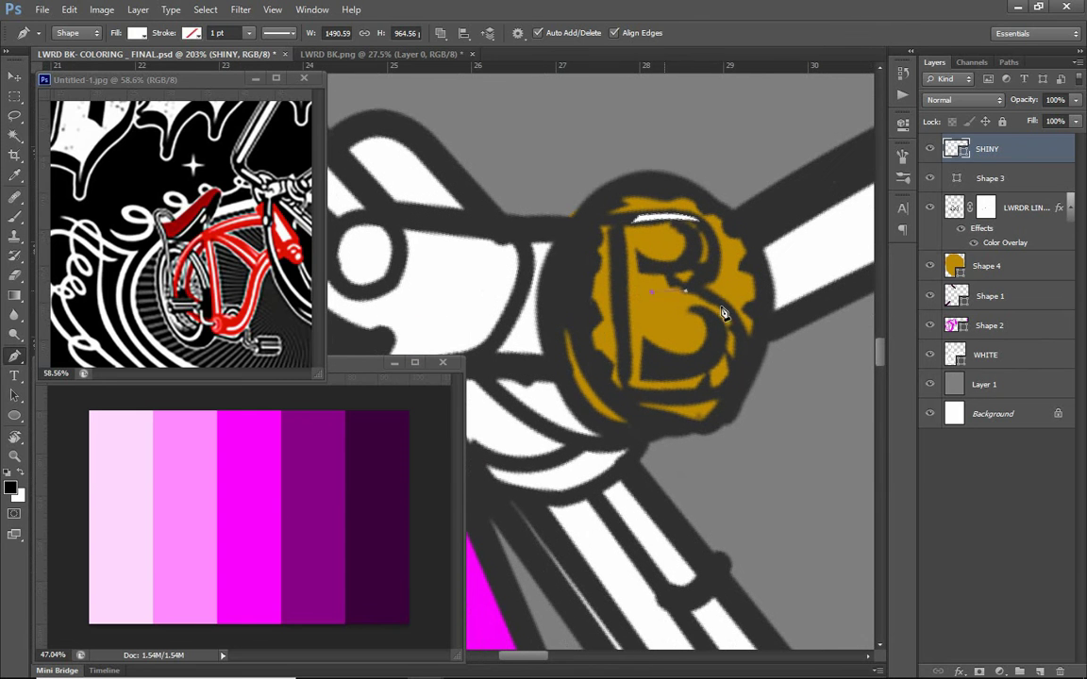
pyautogui.scroll(1, 698, 283)
pyautogui.click(706, 244)
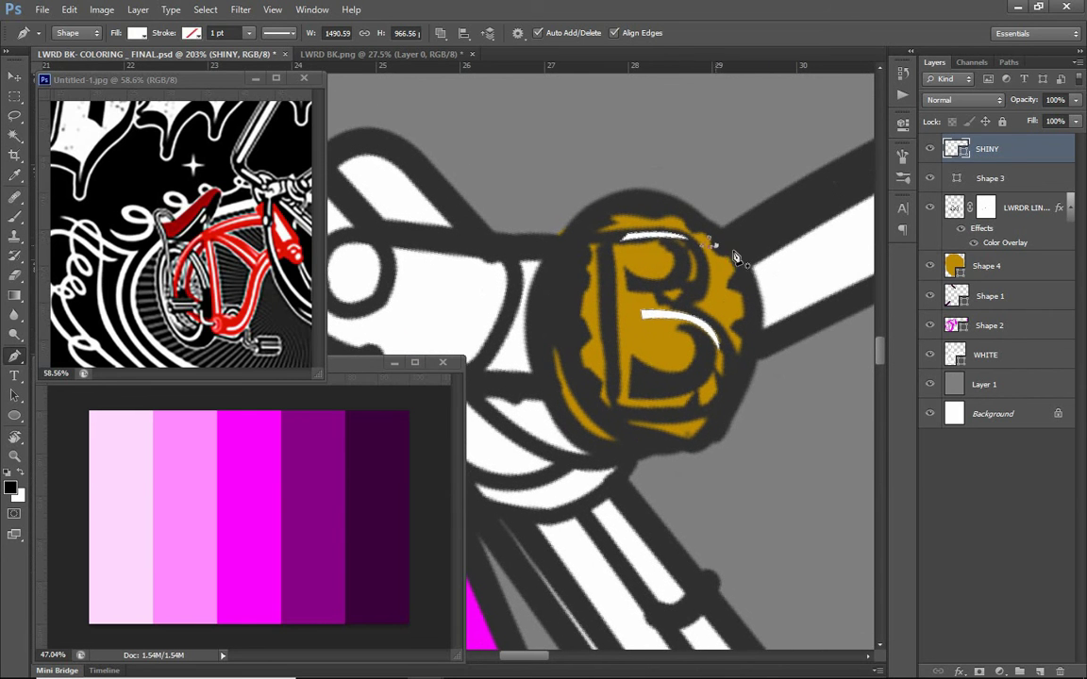
pyautogui.moveTo(732, 365); pyautogui.dragTo(747, 337)
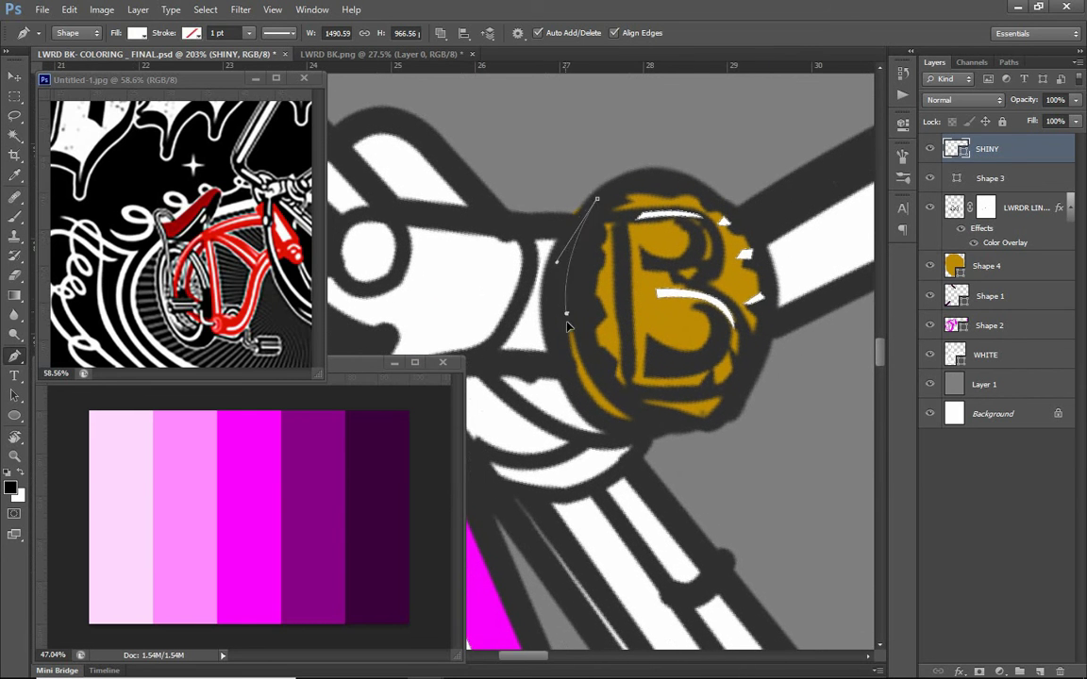
pyautogui.moveTo(563, 333); pyautogui.dragTo(563, 296)
pyautogui.click(599, 198)
# Check the Shape 2 layer, then select the bell's Shape 4 layer.
pyautogui.click(987, 266)
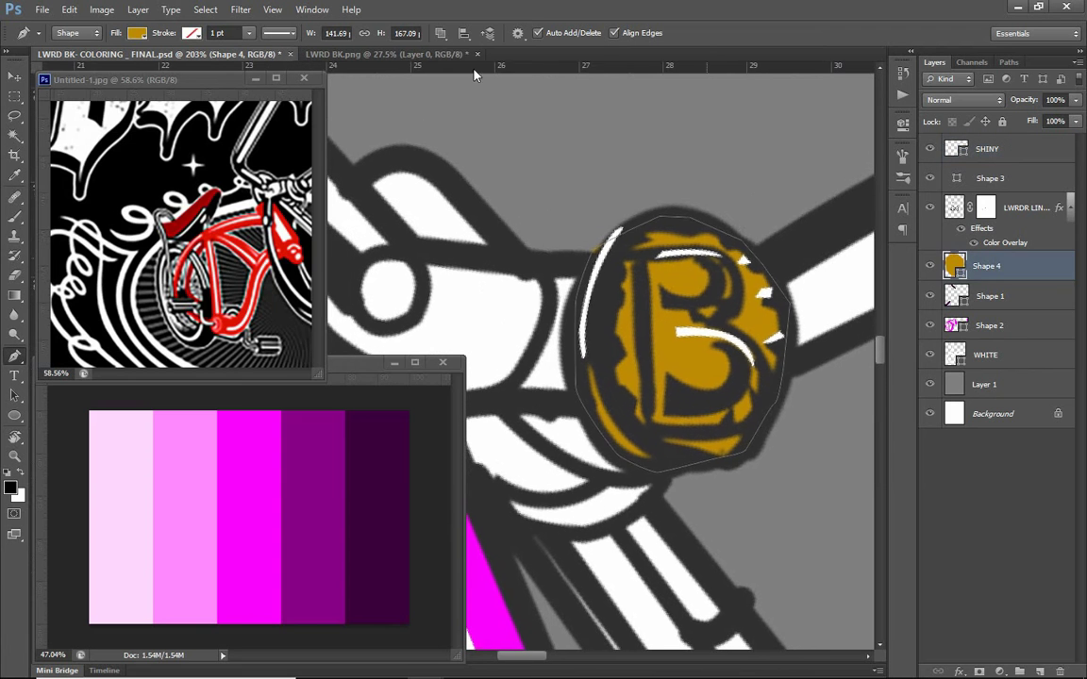
pyautogui.click(989, 325)
pyautogui.scroll(-5, 658, 346)
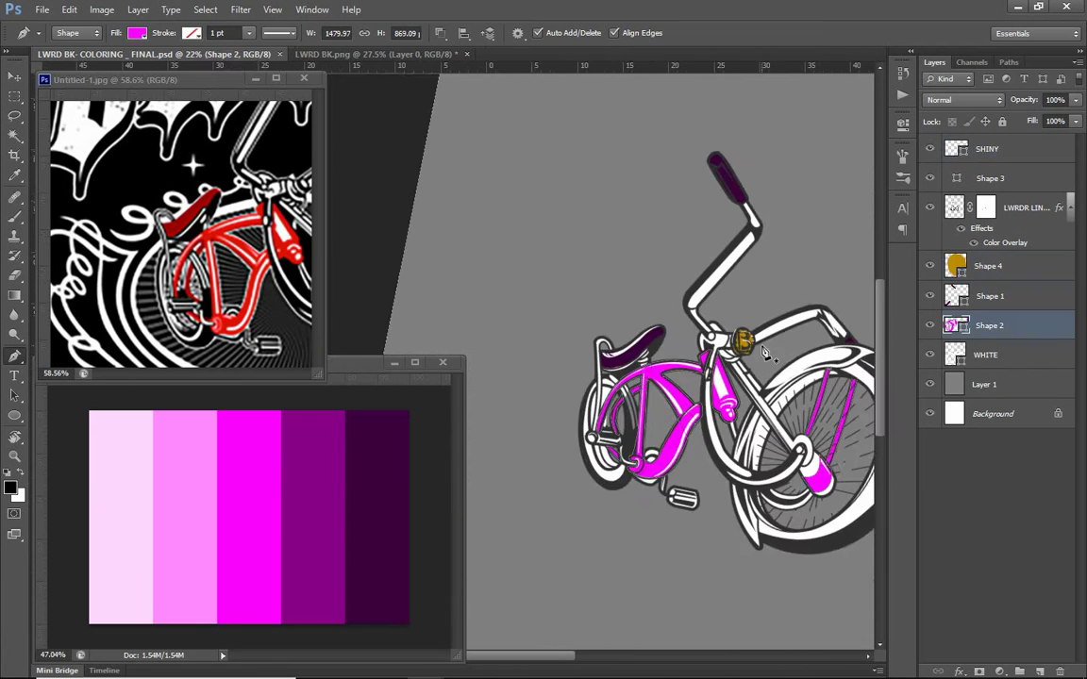
pyautogui.scroll(4, 657, 346)
pyautogui.click(988, 266)
# Add a Gradient Overlay to the B bell with a dark gold left stop.
pyautogui.press('i')
pyautogui.click(958, 672)
pyautogui.click(897, 554)
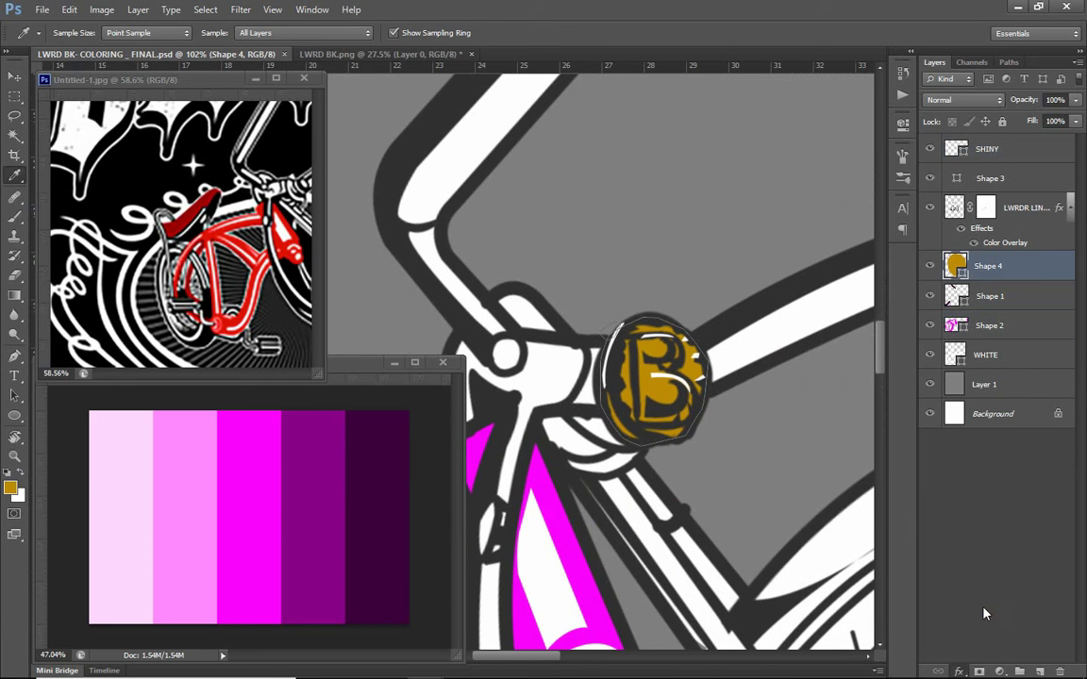
pyautogui.click(839, 514)
pyautogui.click(726, 462)
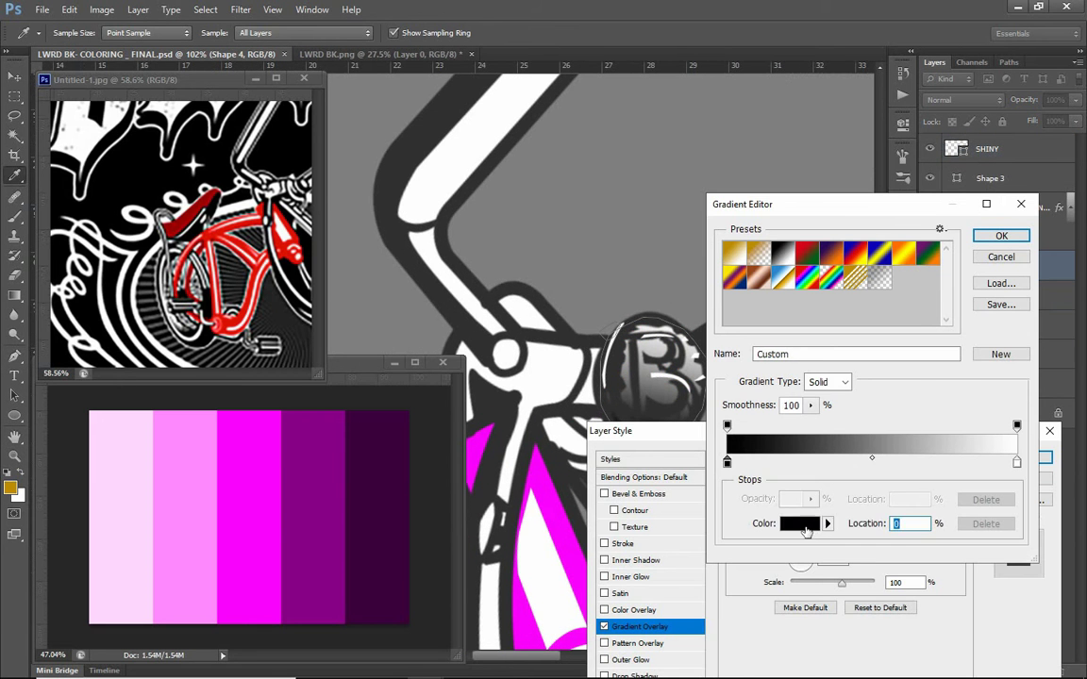
pyautogui.click(800, 523)
pyautogui.moveTo(823, 488); pyautogui.dragTo(847, 573)
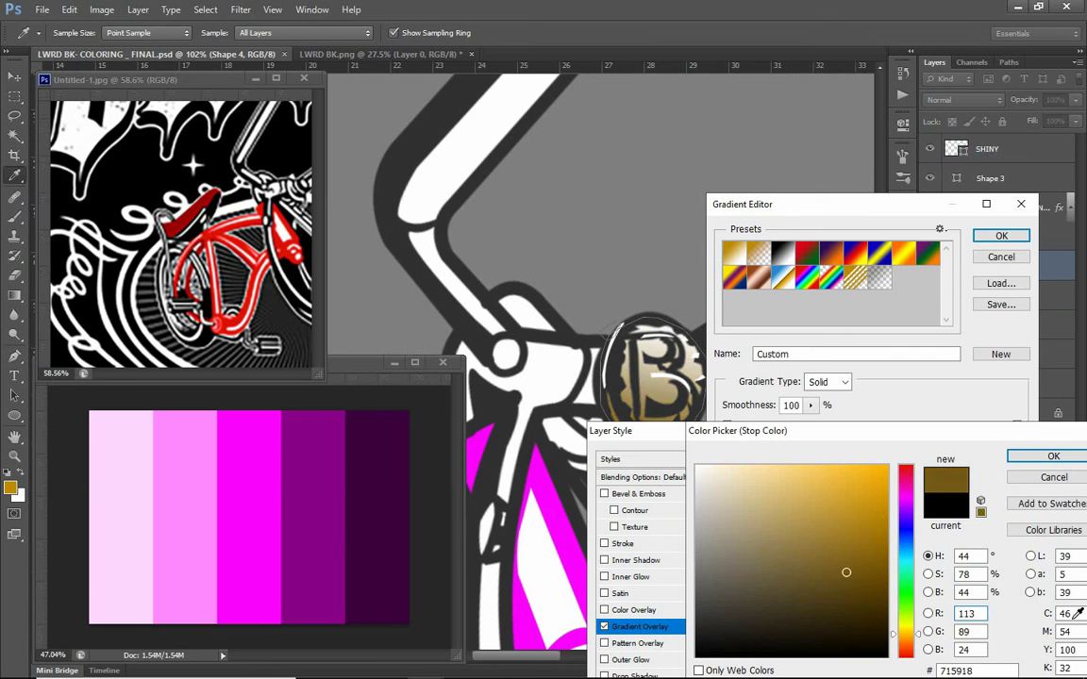
pyautogui.press('Return')
pyautogui.press('Return')
pyautogui.moveTo(834, 440); pyautogui.dragTo(805, 502)
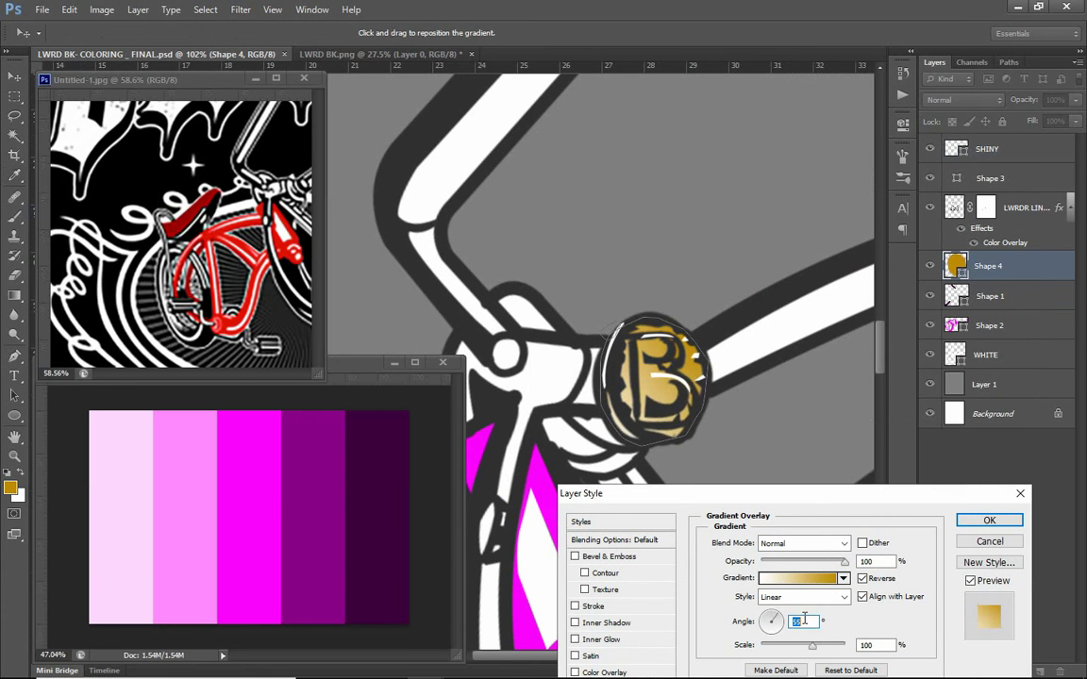
pyautogui.press('Return')
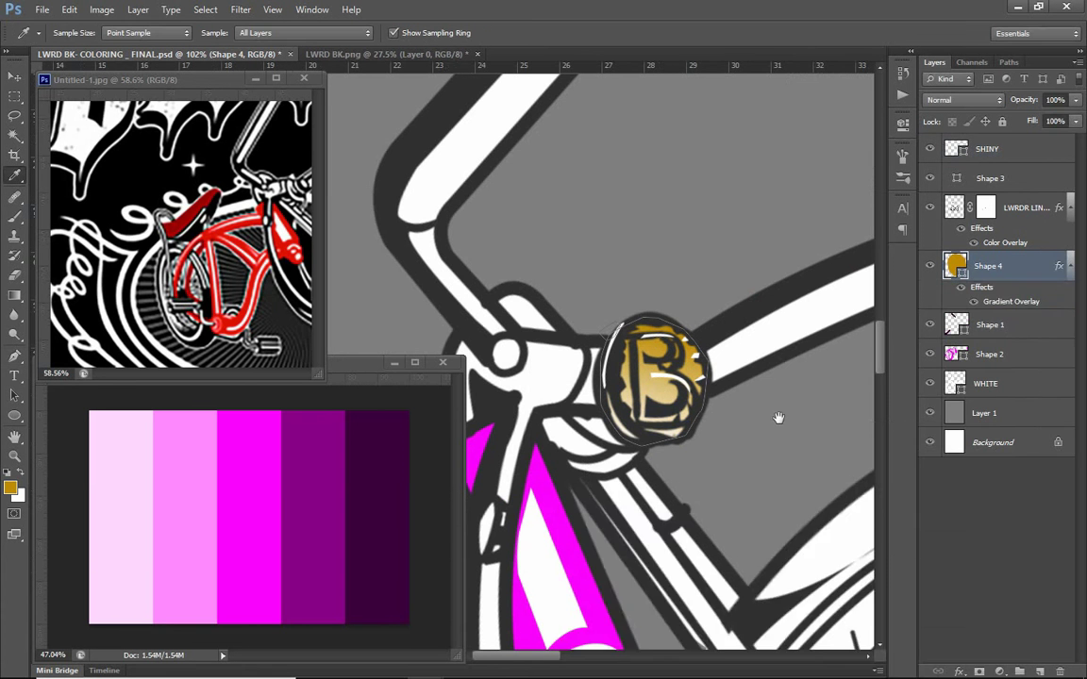
pyautogui.scroll(-5, 777, 417)
pyautogui.scroll(3, 670, 311)
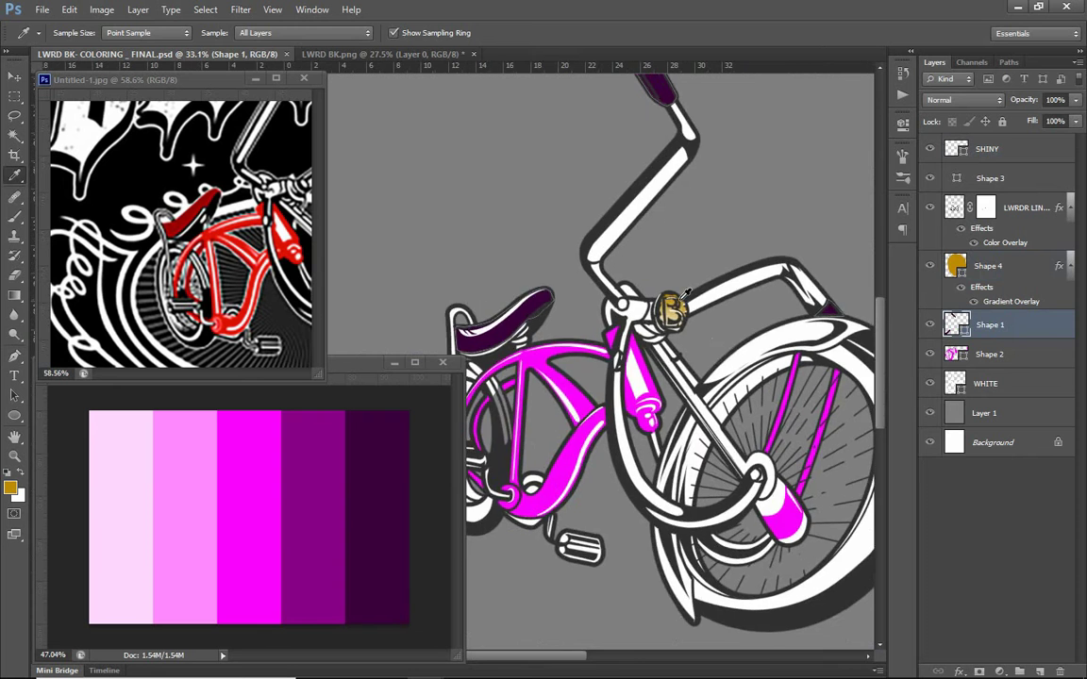
pyautogui.scroll(2, 669, 312)
# Change the bell gradient's right stop to a light pale gold.
pyautogui.doubleClick(1009, 301)
pyautogui.click(797, 578)
pyautogui.click(1017, 464)
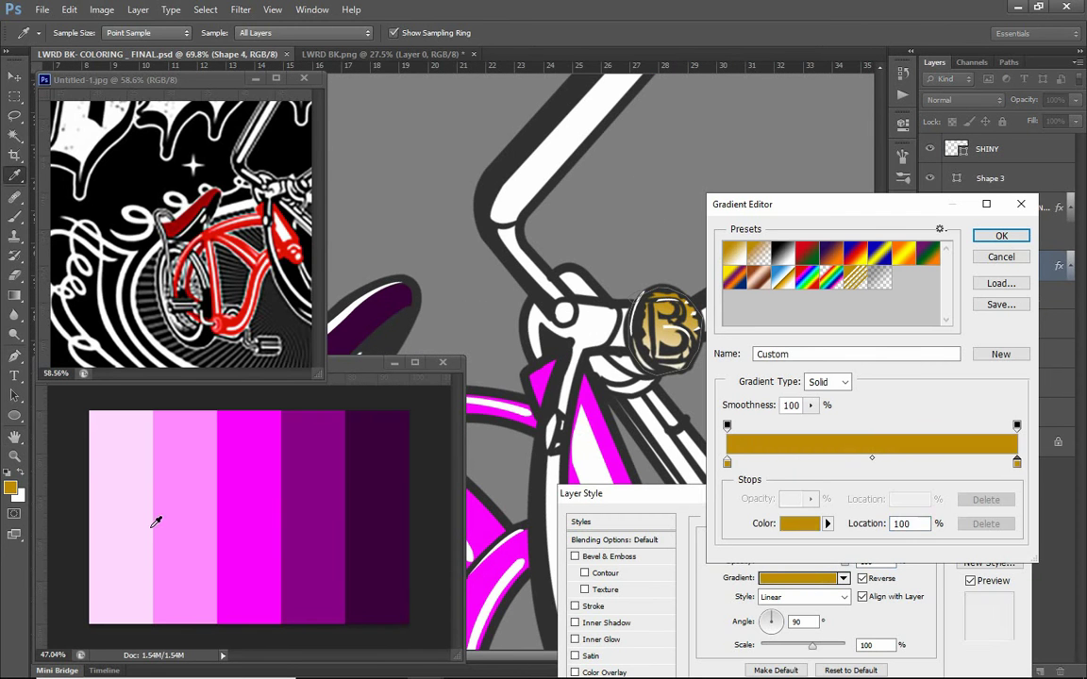
pyautogui.click(801, 523)
pyautogui.click(788, 467)
pyautogui.click(1053, 456)
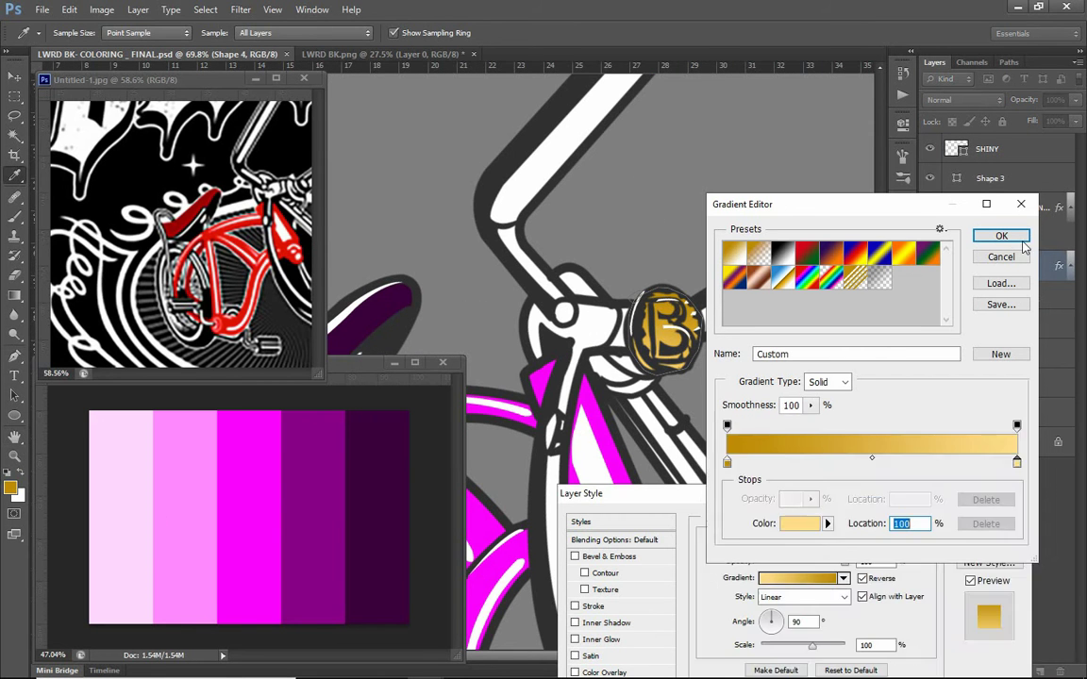
pyautogui.click(1001, 235)
pyautogui.press('Return')
pyautogui.scroll(-2, 723, 376)
pyautogui.scroll(4, 727, 382)
# Draw white sliver highlights on the B bell with the Pen tool in Shape mode.
pyautogui.press('p')
pyautogui.scroll(1, 729, 382)
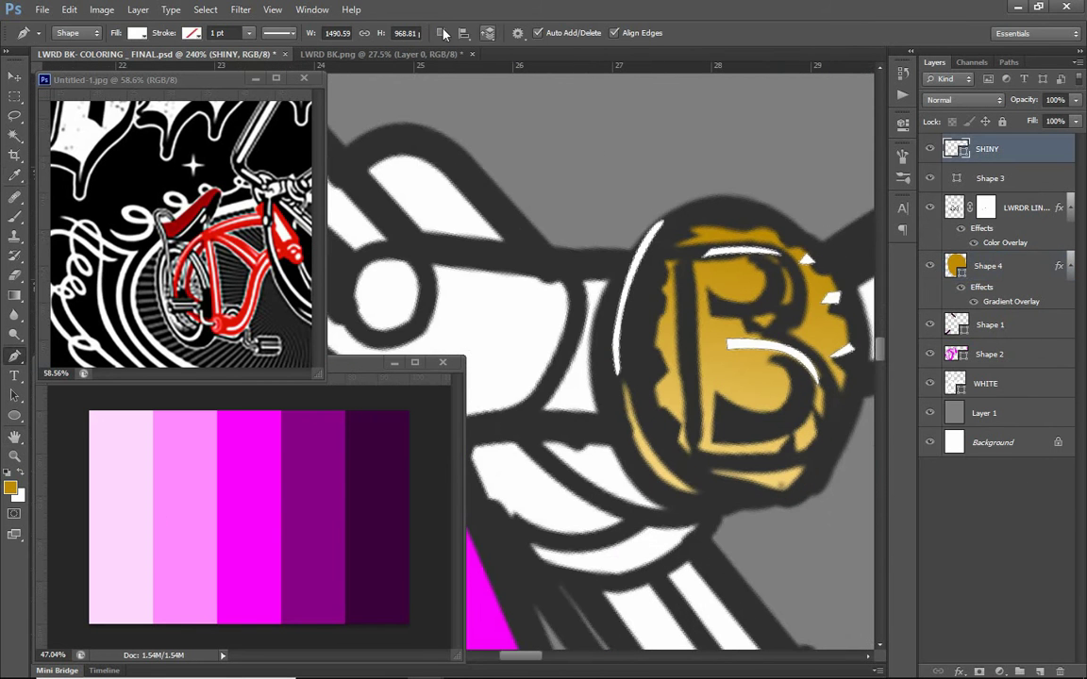
pyautogui.scroll(1, 696, 270)
pyautogui.click(695, 271)
pyautogui.scroll(-1, 817, 343)
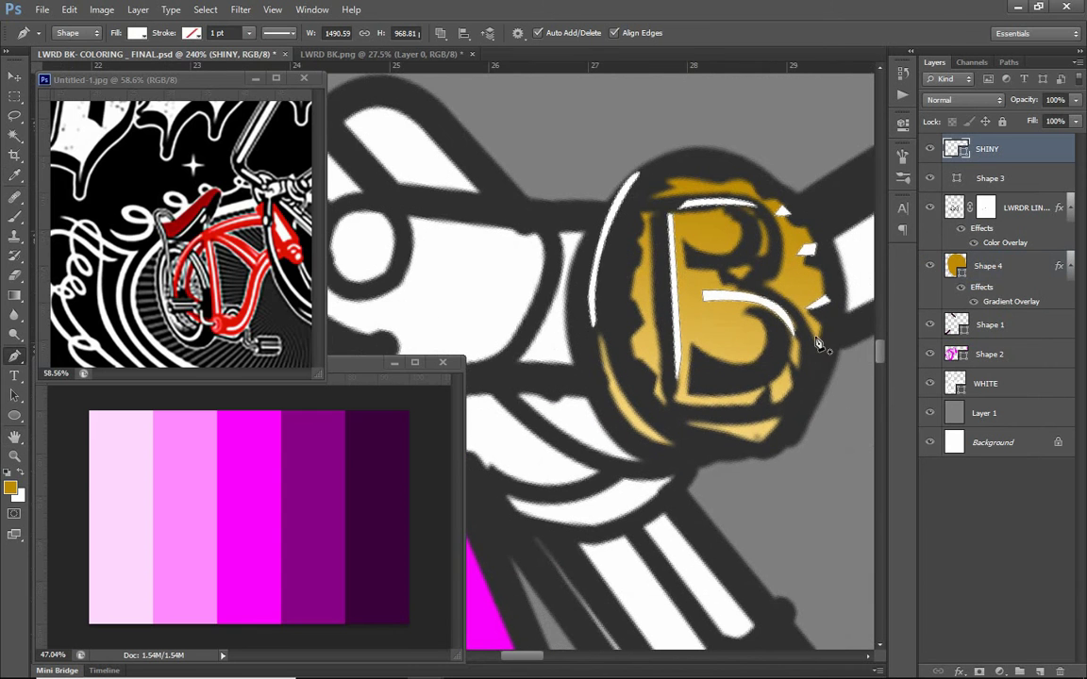
pyautogui.click(797, 389)
pyautogui.scroll(1, 723, 213)
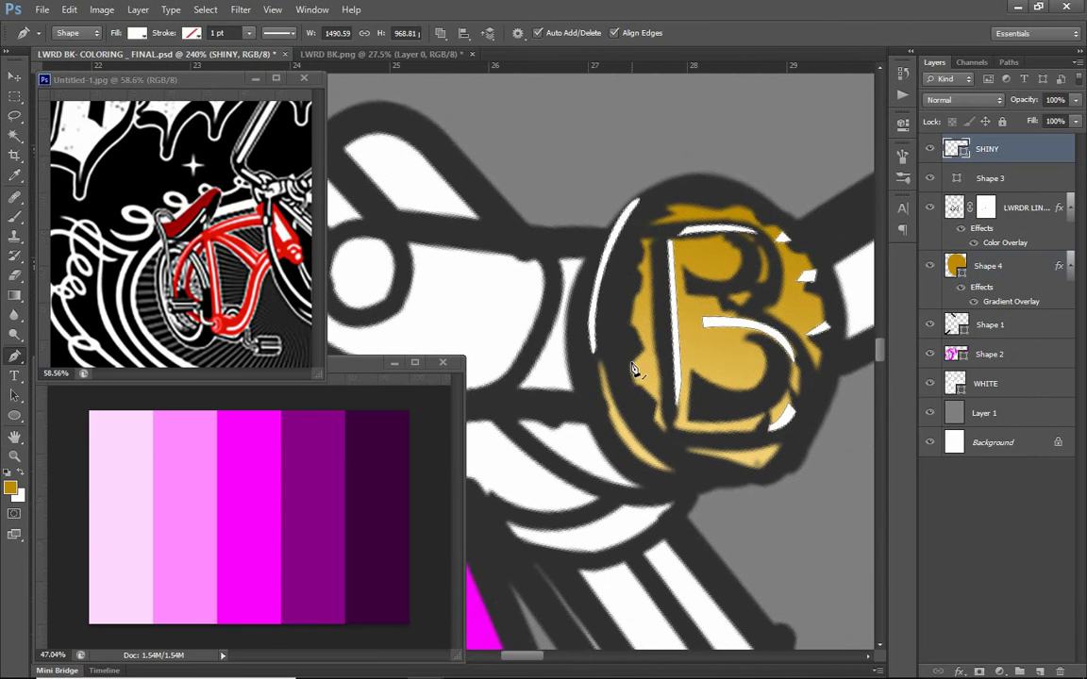
pyautogui.scroll(-3, 658, 325)
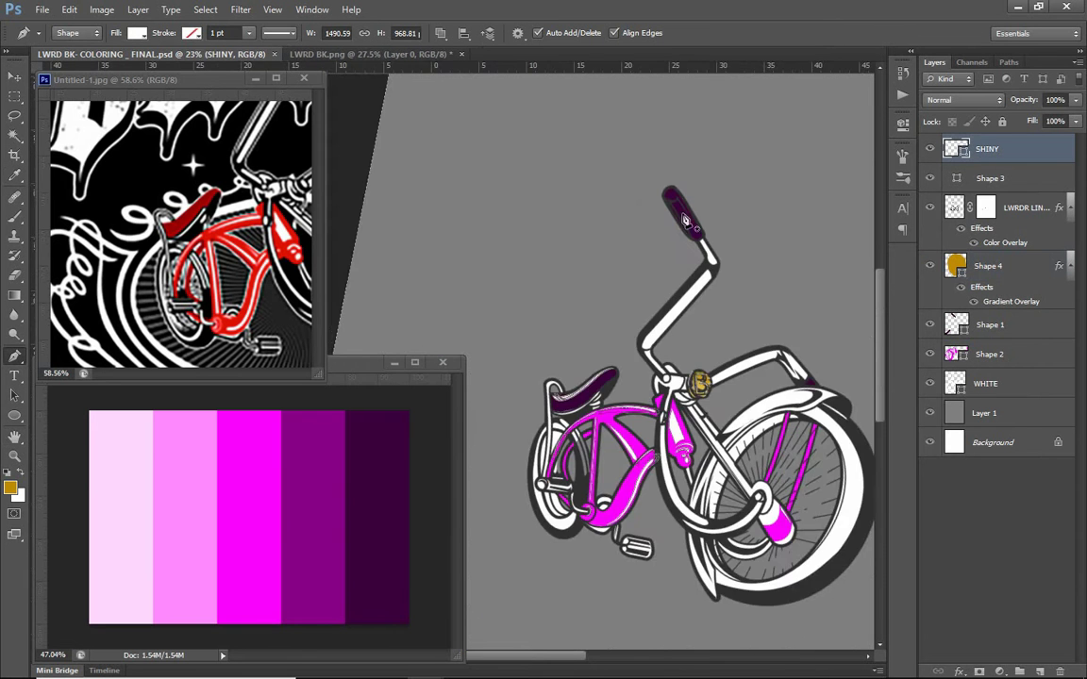
pyautogui.scroll(3, 448, 294)
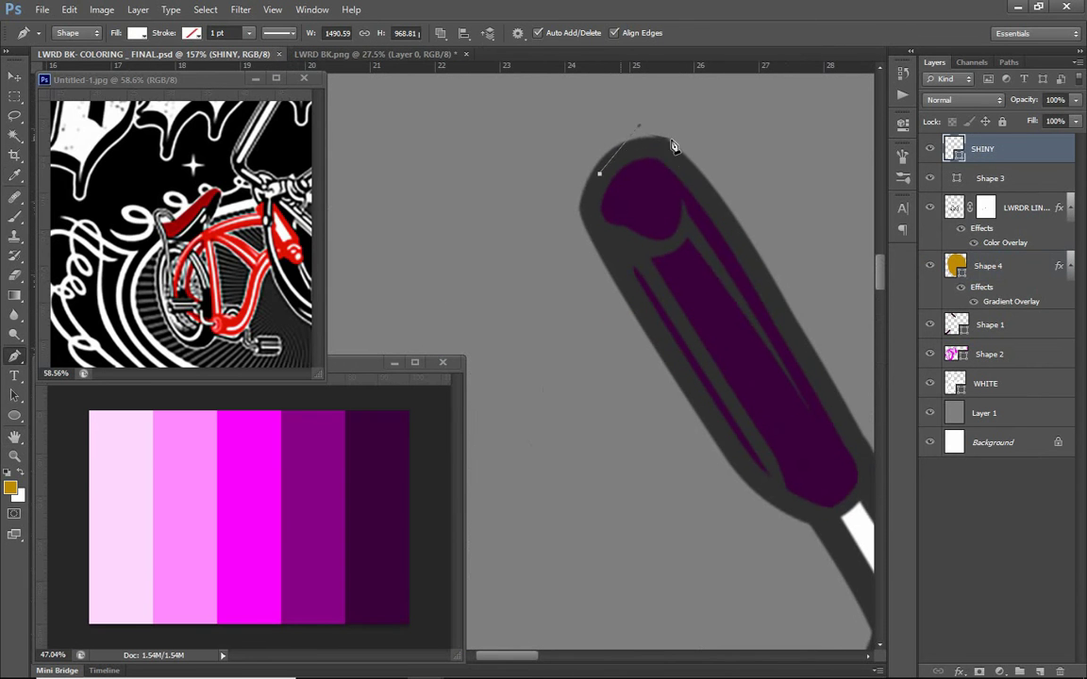
# Draw a curved white highlight and a long shine streak along the purple grip.
pyautogui.moveTo(732, 229); pyautogui.dragTo(746, 261)
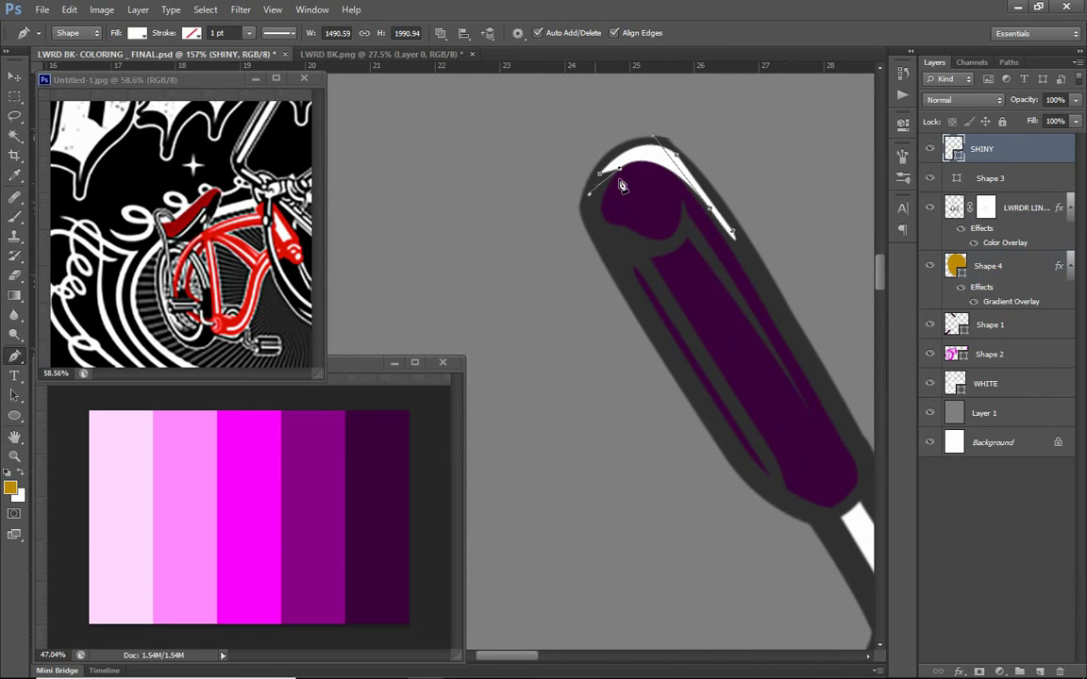
pyautogui.moveTo(752, 304); pyautogui.dragTo(676, 252)
pyautogui.click(589, 190)
pyautogui.click(655, 306)
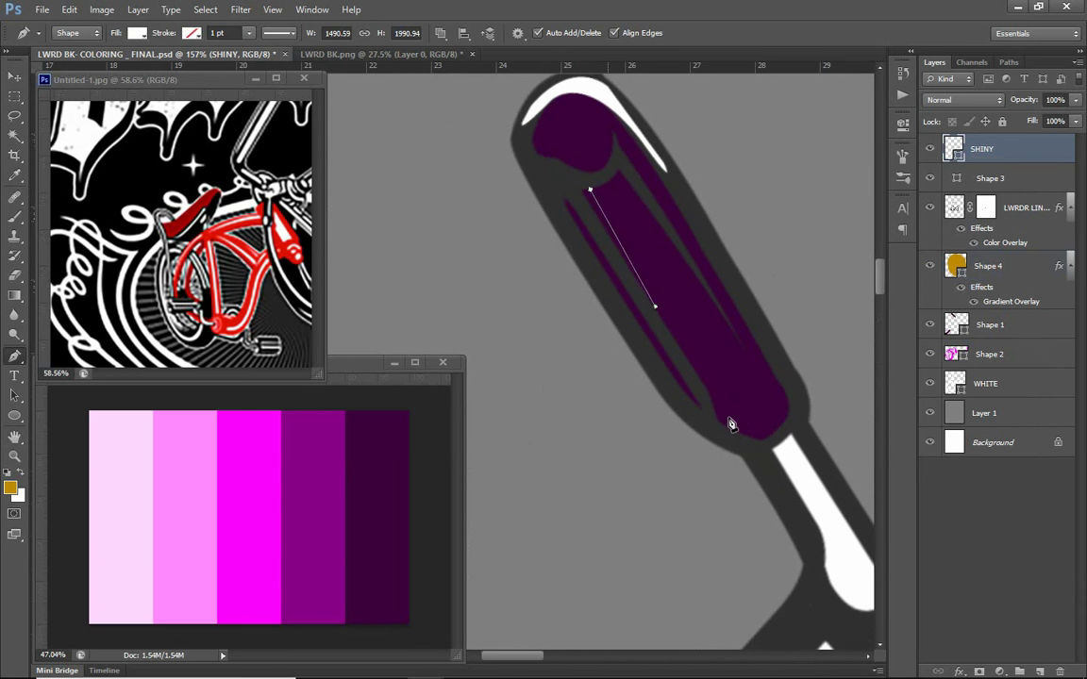
pyautogui.click(587, 192)
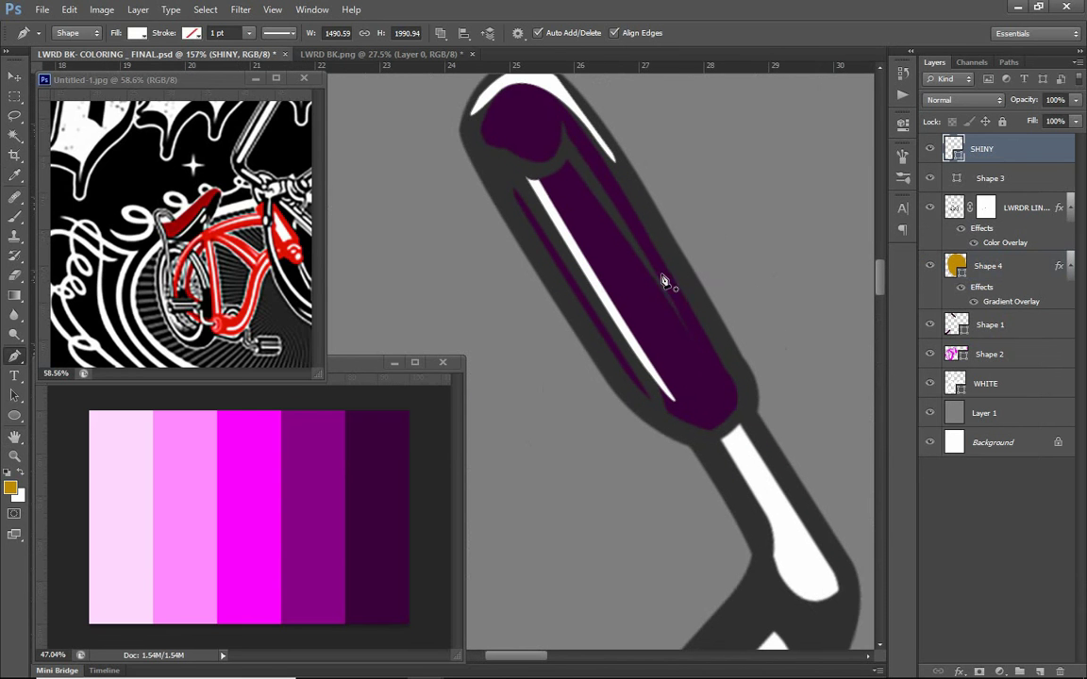
pyautogui.moveTo(575, 154); pyautogui.dragTo(524, 99)
pyautogui.click(693, 366)
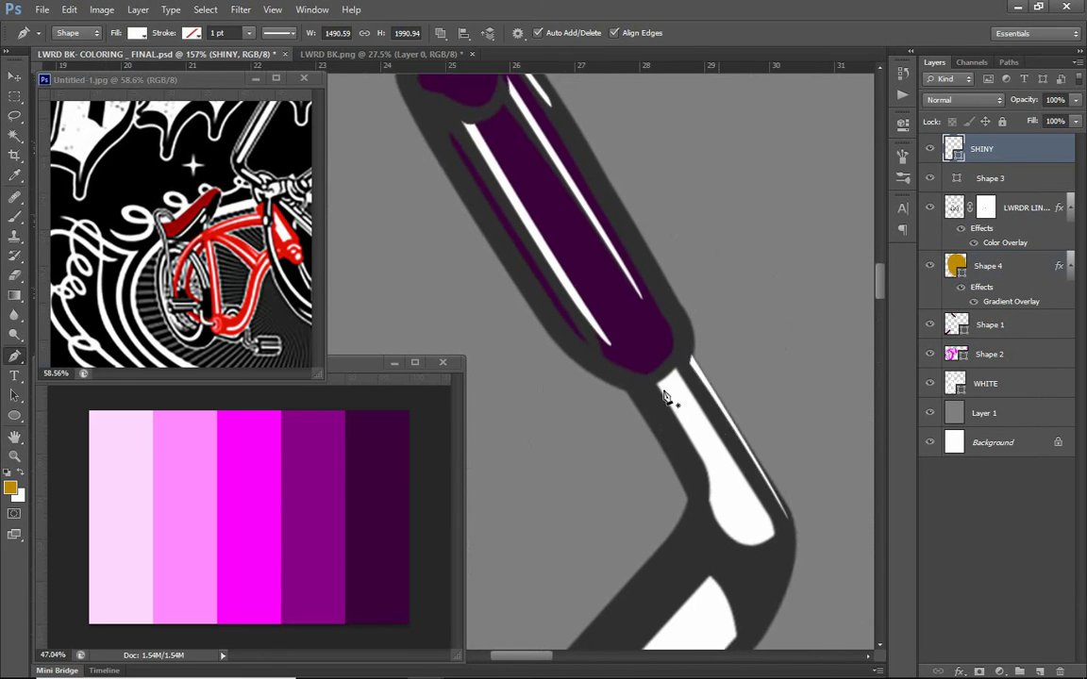
# Zoom out and rotate the canvas view.
pyautogui.scroll(-5, 642, 469)
pyautogui.scroll(-3, 640, 469)
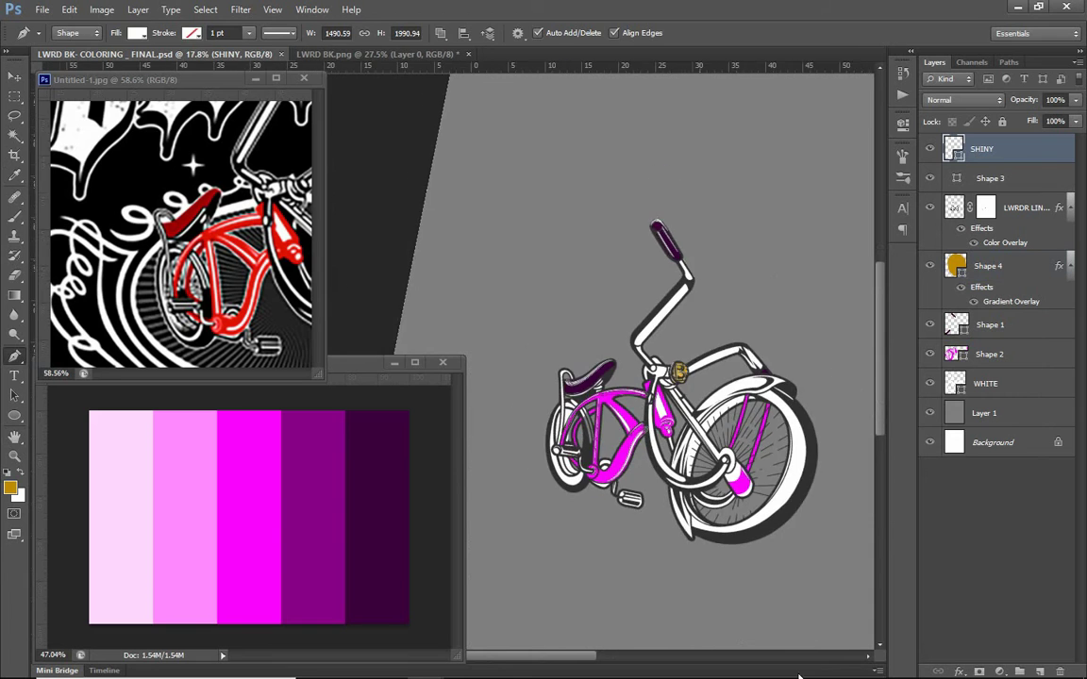
pyautogui.press('r')
pyautogui.moveTo(772, 162); pyautogui.dragTo(632, 175)
# Place the USST-07.png halftone texture into the bike document.
pyautogui.scroll(3, 717, 283)
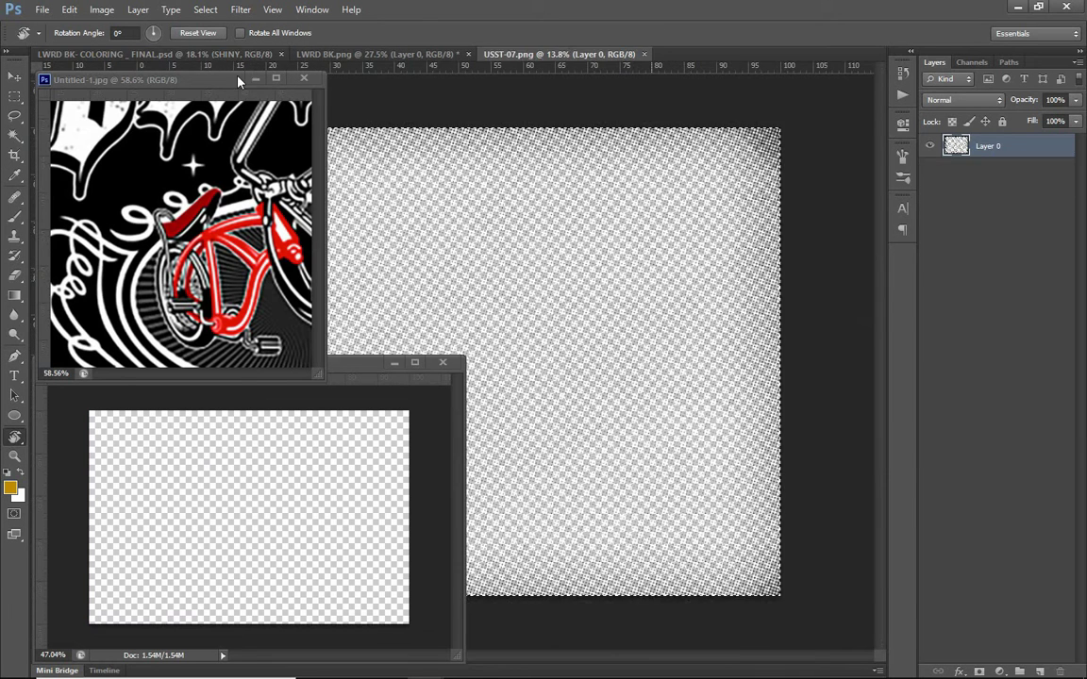
pyautogui.moveTo(213, 67); pyautogui.dragTo(1014, 392)
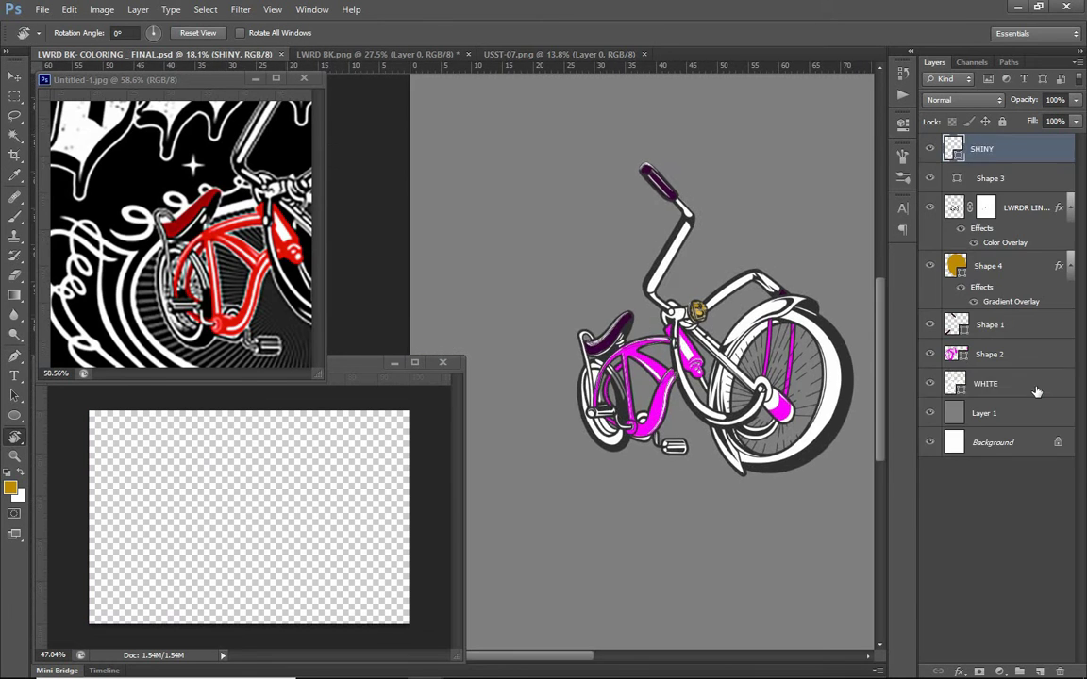
pyautogui.hotkey('ctrl', 'z')
pyautogui.click(527, 53)
pyautogui.hotkey('ctrl', 'alt', 'i')
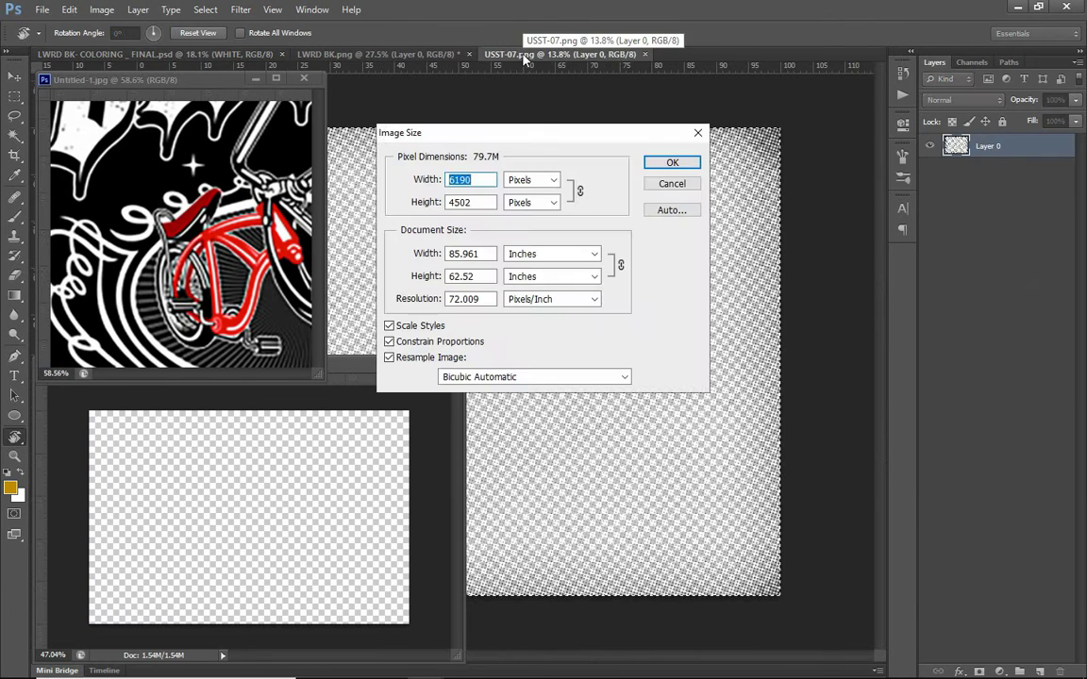
pyautogui.press('Return')
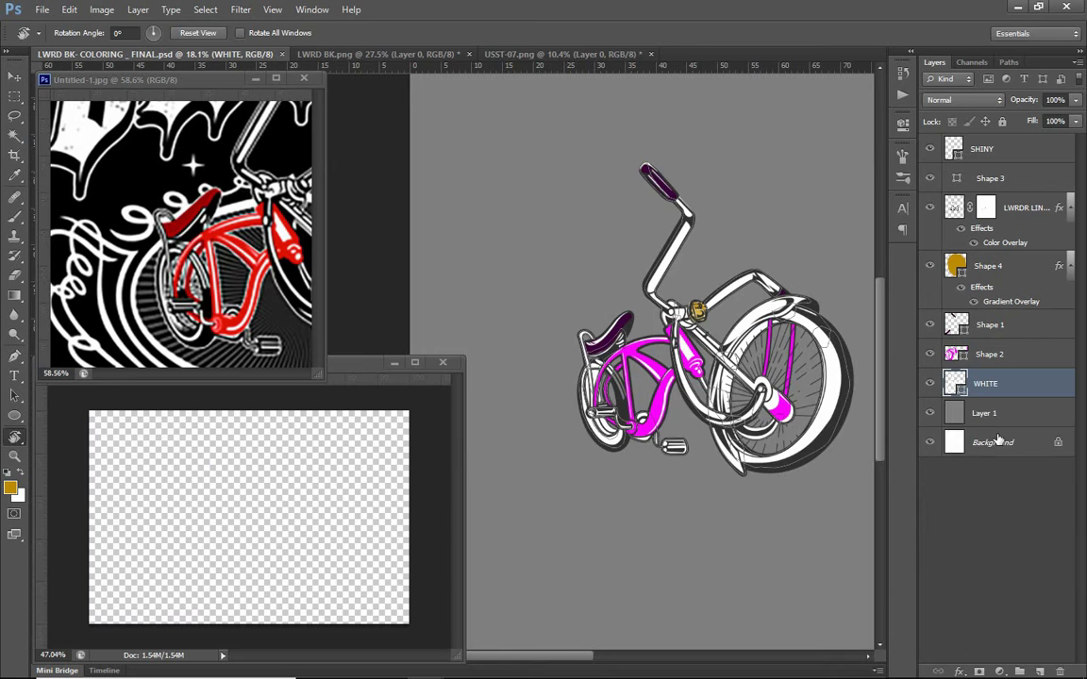
pyautogui.moveTo(201, 59); pyautogui.dragTo(473, 342)
# Scale the texture to cover the whole bike and clip it to the WHITE layer.
pyautogui.hotkey('ctrl', 't')
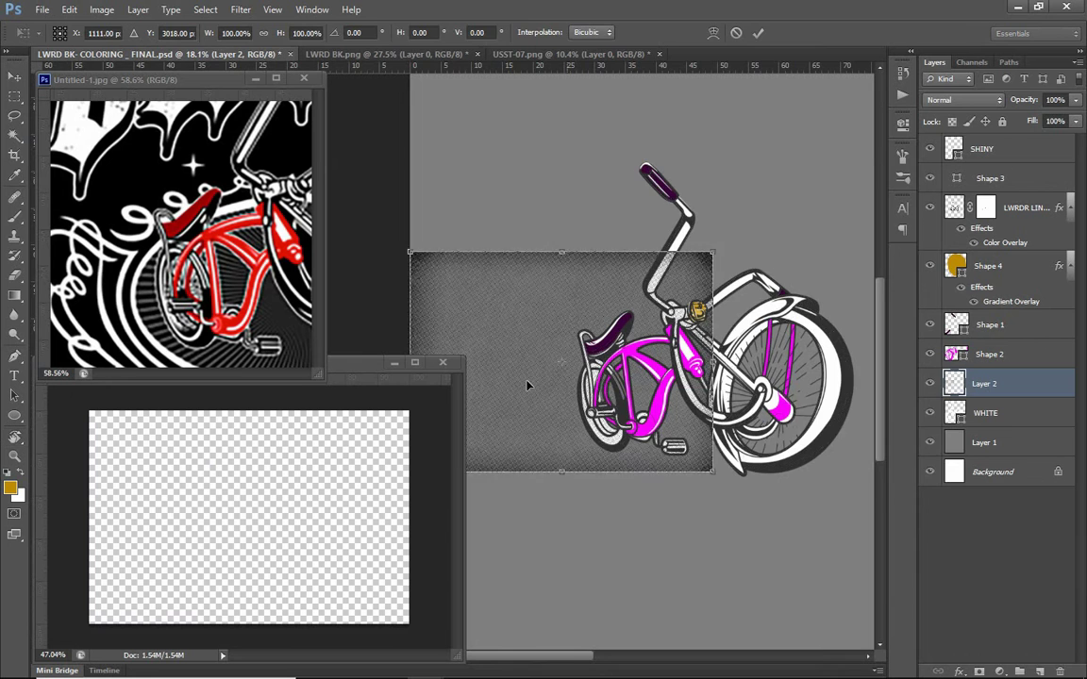
pyautogui.moveTo(703, 449); pyautogui.dragTo(858, 455)
pyautogui.moveTo(534, 217); pyautogui.dragTo(509, 184)
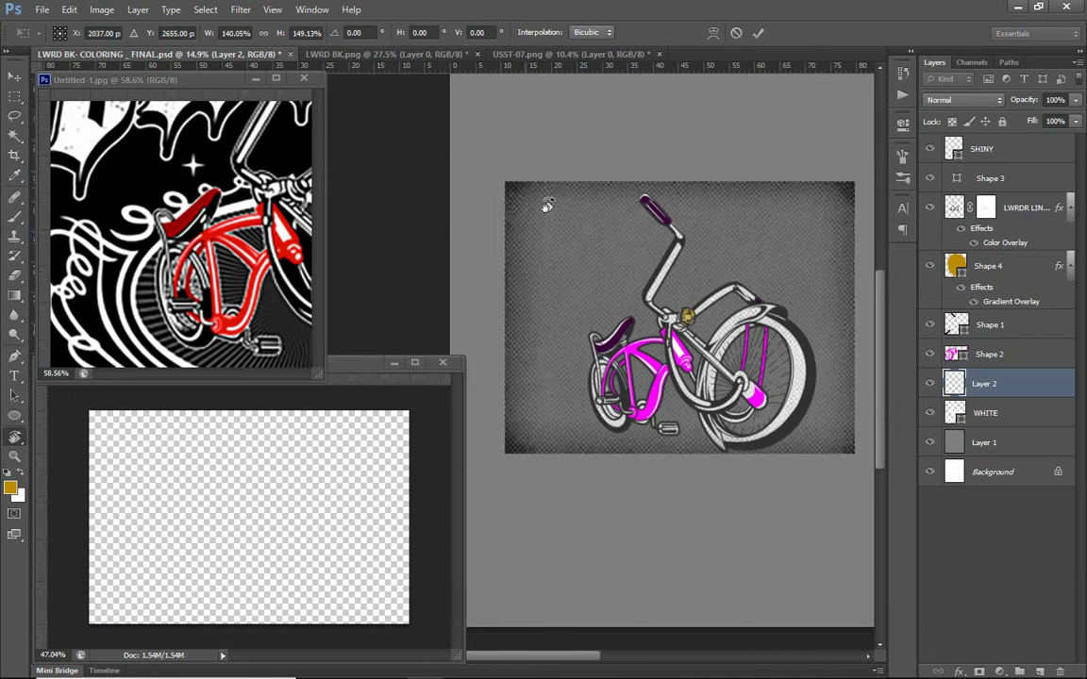
pyautogui.press('Return')
pyautogui.rightClick(990, 395)
pyautogui.click(858, 279)
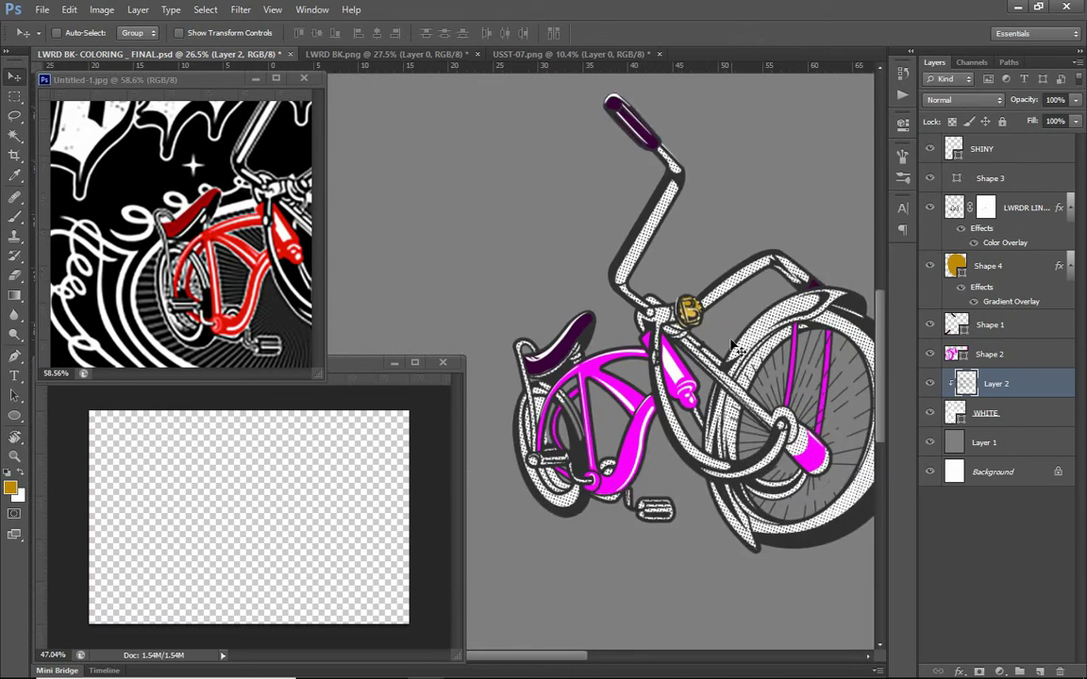
pyautogui.scroll(3, 778, 494)
pyautogui.moveTo(690, 255); pyautogui.dragTo(632, 211)
# Set up the Brush for painting black on the texture mask and pan across the bike.
pyautogui.press('b')
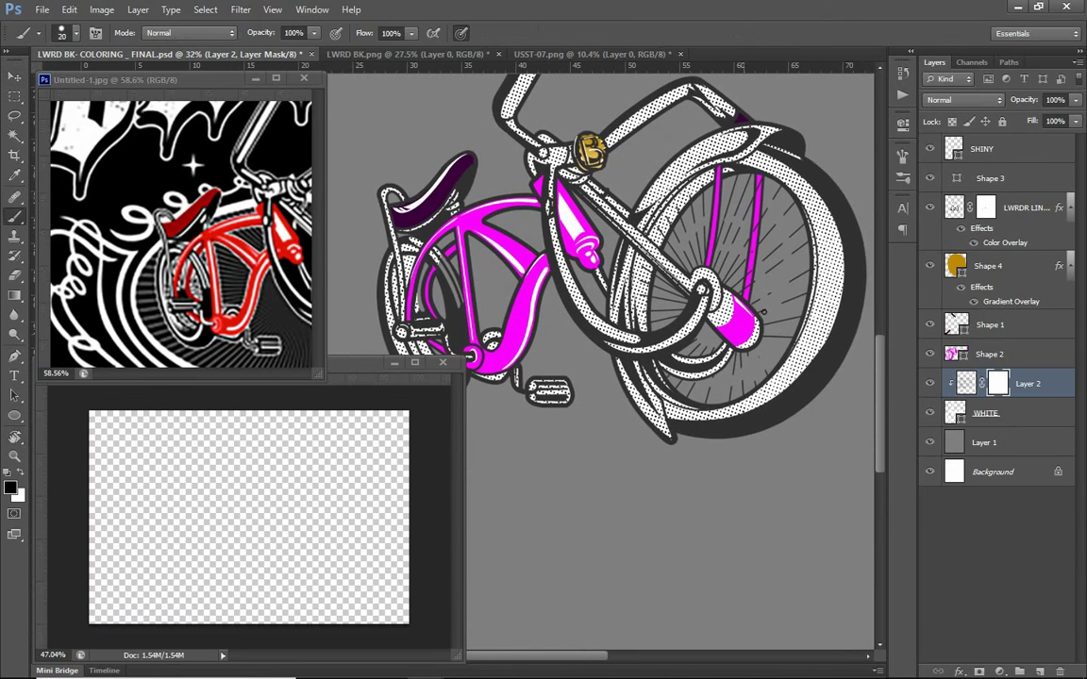
pyautogui.moveTo(660, 283); pyautogui.dragTo(826, 328)
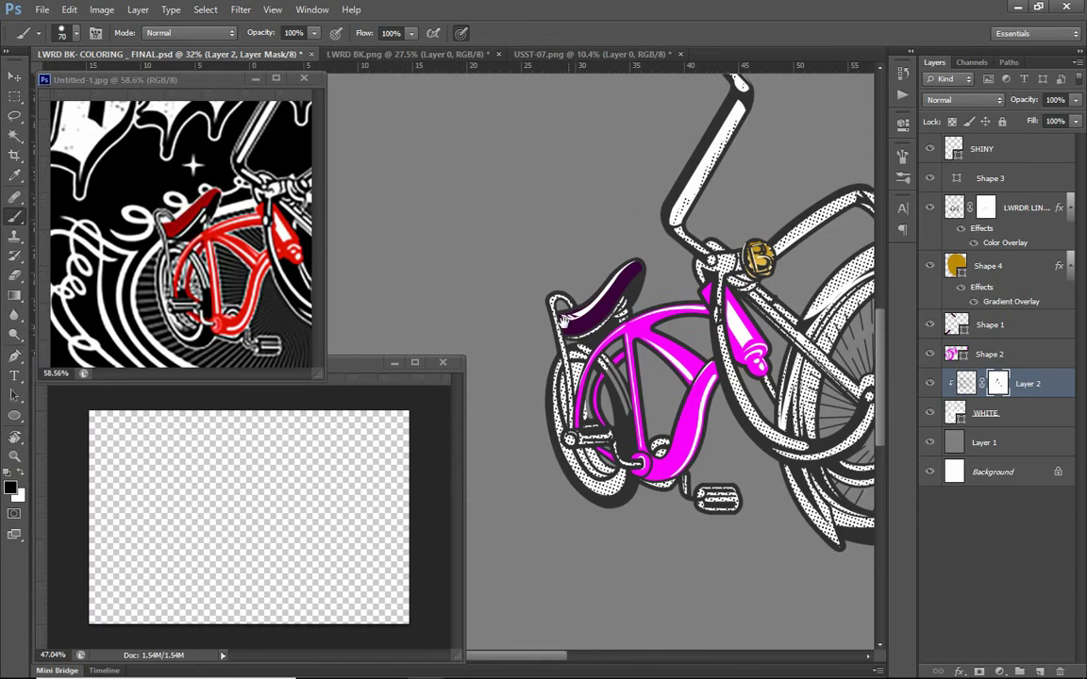
pyautogui.scroll(-3, 778, 582)
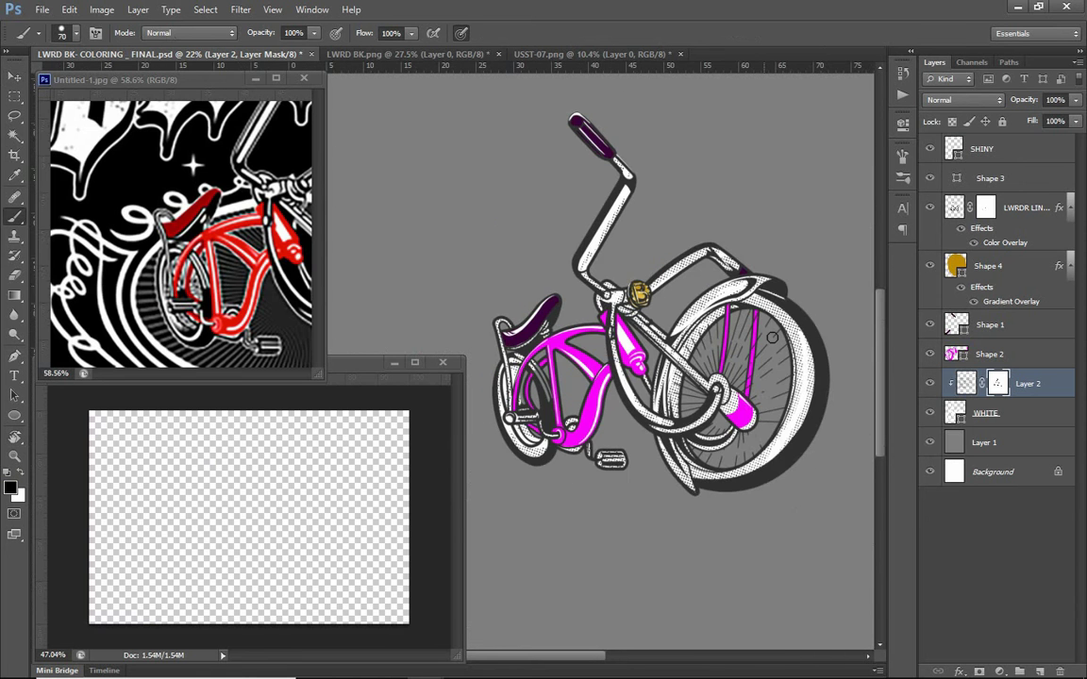
pyautogui.scroll(5, 547, 387)
pyautogui.press('p')
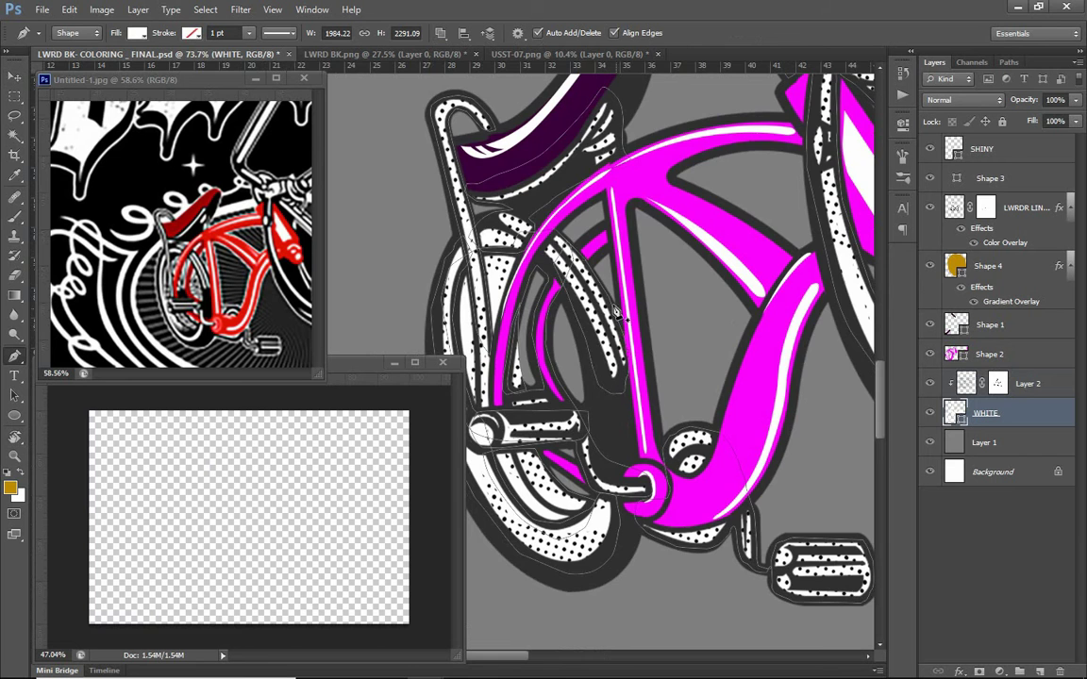
pyautogui.scroll(-5, 615, 314)
pyautogui.scroll(2, 661, 330)
pyautogui.scroll(-2, 732, 357)
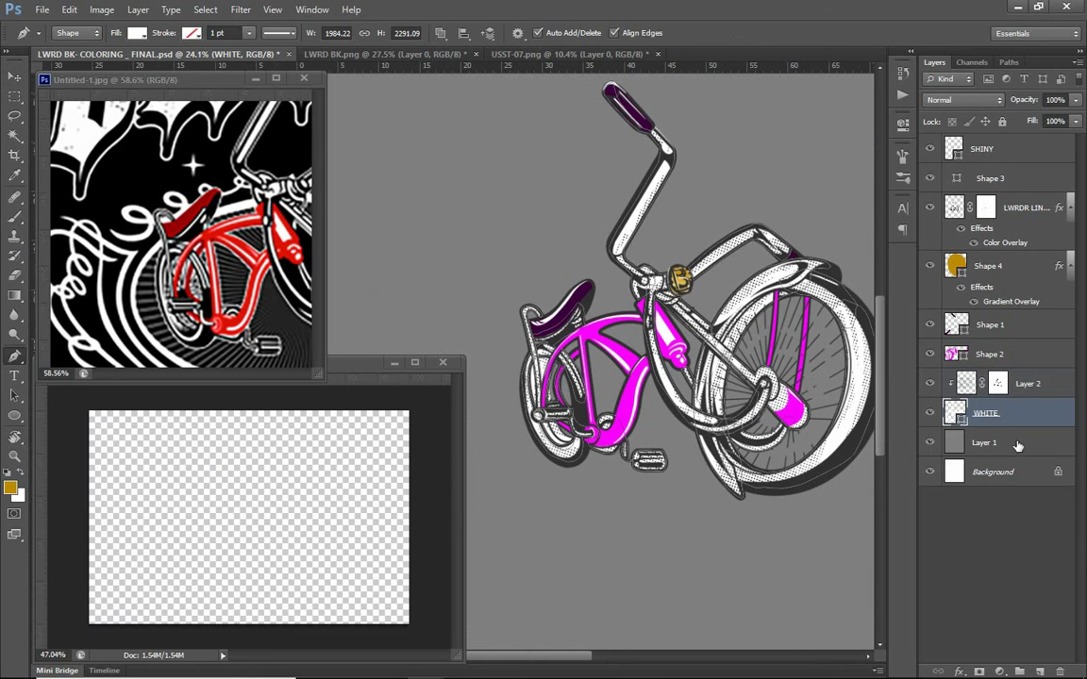
# Lower the halftone texture's opacity to about 60% and add a magenta Color Overlay.
pyautogui.click(1027, 383)
pyautogui.moveTo(1075, 100); pyautogui.dragTo(1064, 100)
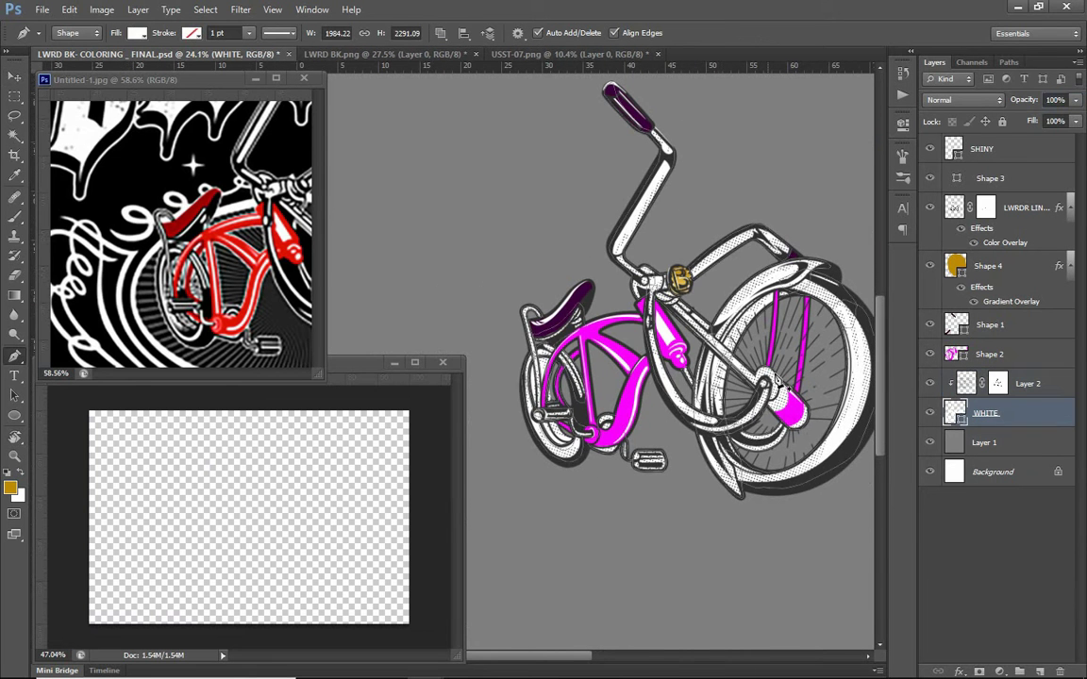
pyautogui.scroll(3, 739, 370)
pyautogui.click(959, 672)
pyautogui.click(896, 543)
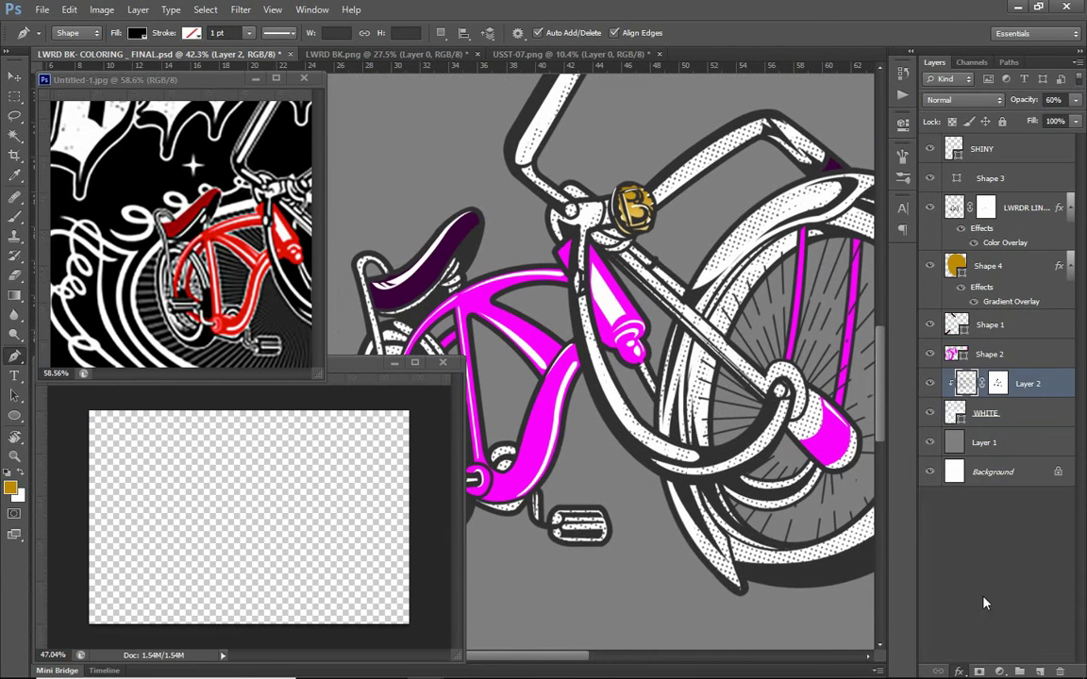
pyautogui.click(867, 542)
pyautogui.click(897, 495)
pyautogui.click(1048, 455)
pyautogui.click(993, 518)
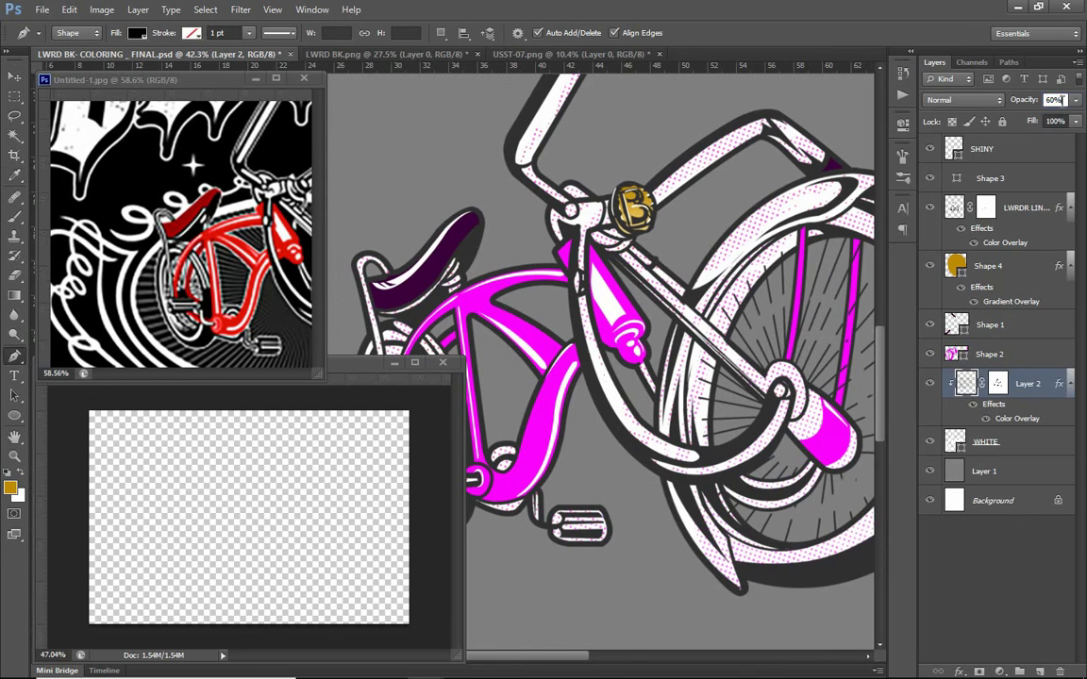
pyautogui.scroll(-3, 690, 431)
# Clear the texture's layer style and return to the Brush for masking.
pyautogui.rightClick(1027, 383)
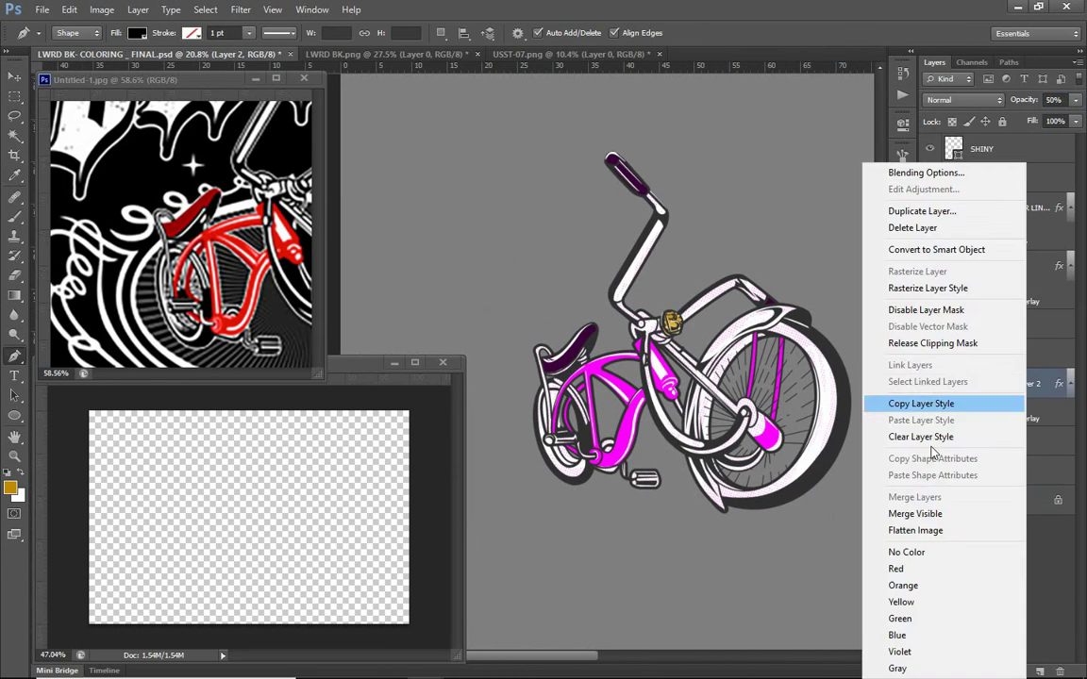
pyautogui.click(905, 438)
pyautogui.scroll(1, 785, 435)
pyautogui.press('b')
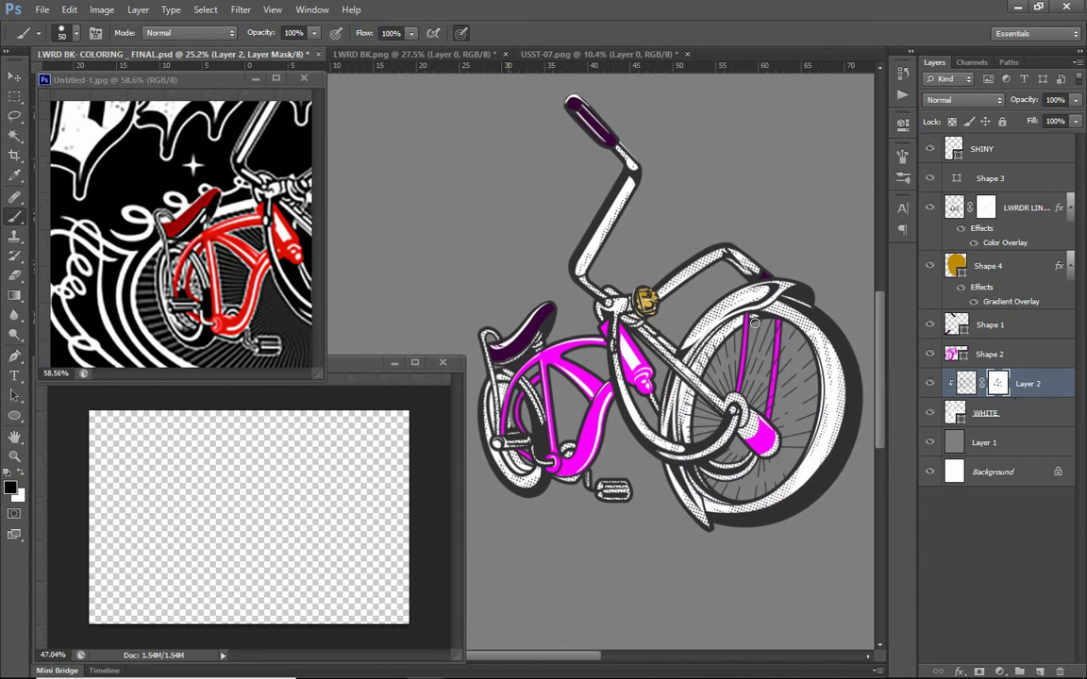
pyautogui.scroll(-1, 755, 322)
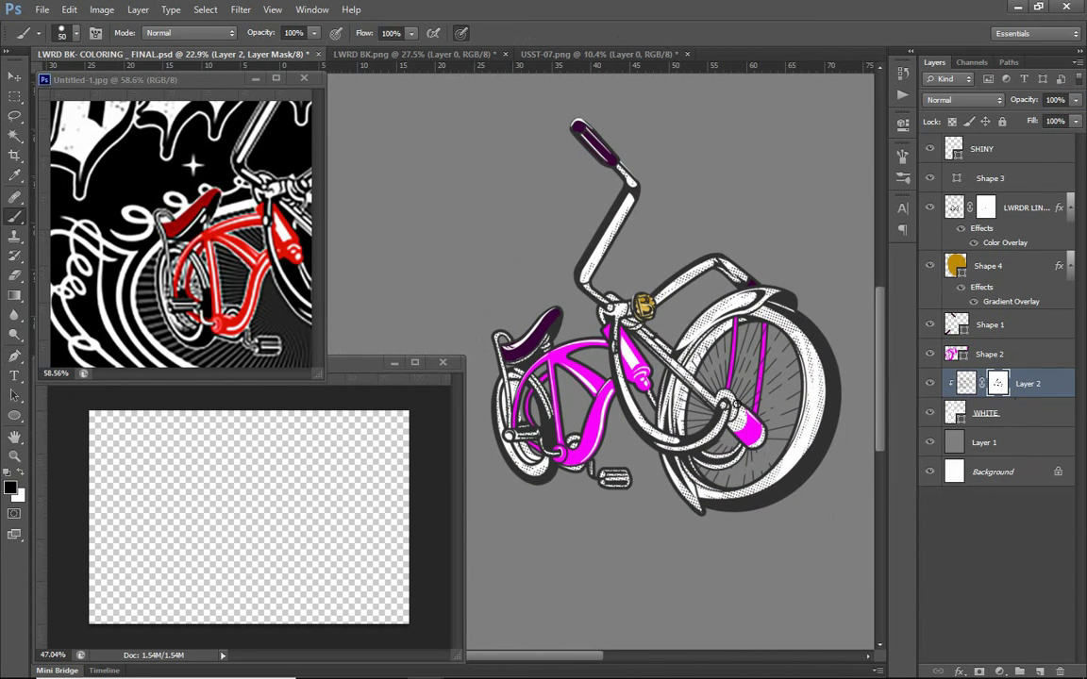
pyautogui.scroll(1, 660, 377)
pyautogui.scroll(-1, 658, 413)
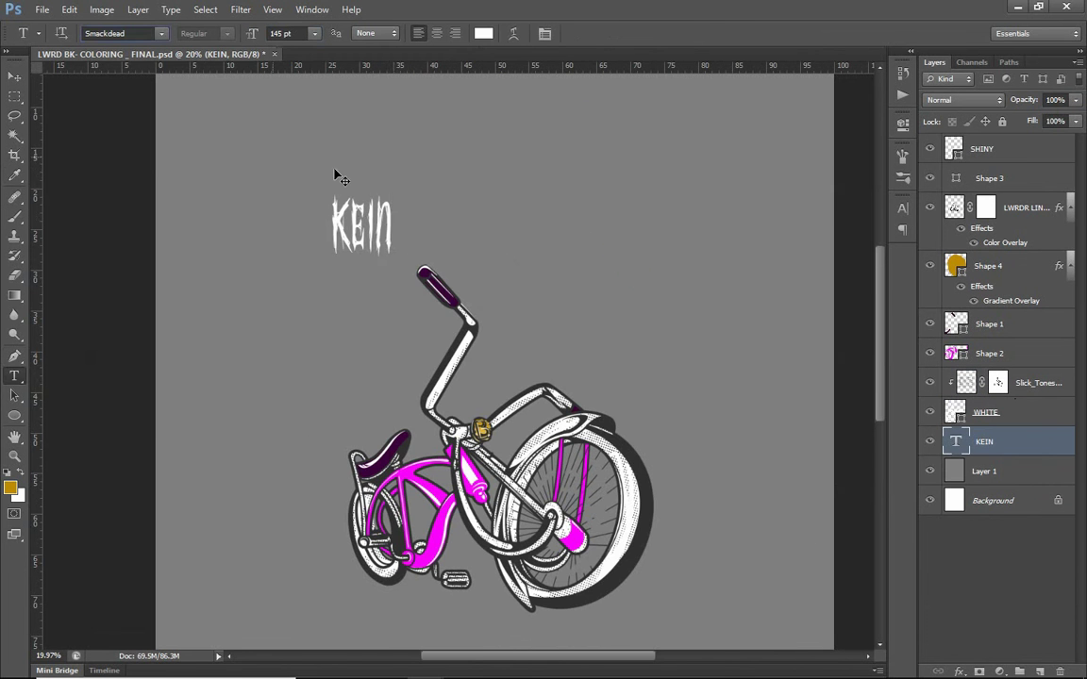
# Enlarge the KEIN text and give Group 1 a white 15 px Stroke effect.
pyautogui.hotkey('ctrl', 't')
pyautogui.moveTo(436, 242); pyautogui.dragTo(579, 285)
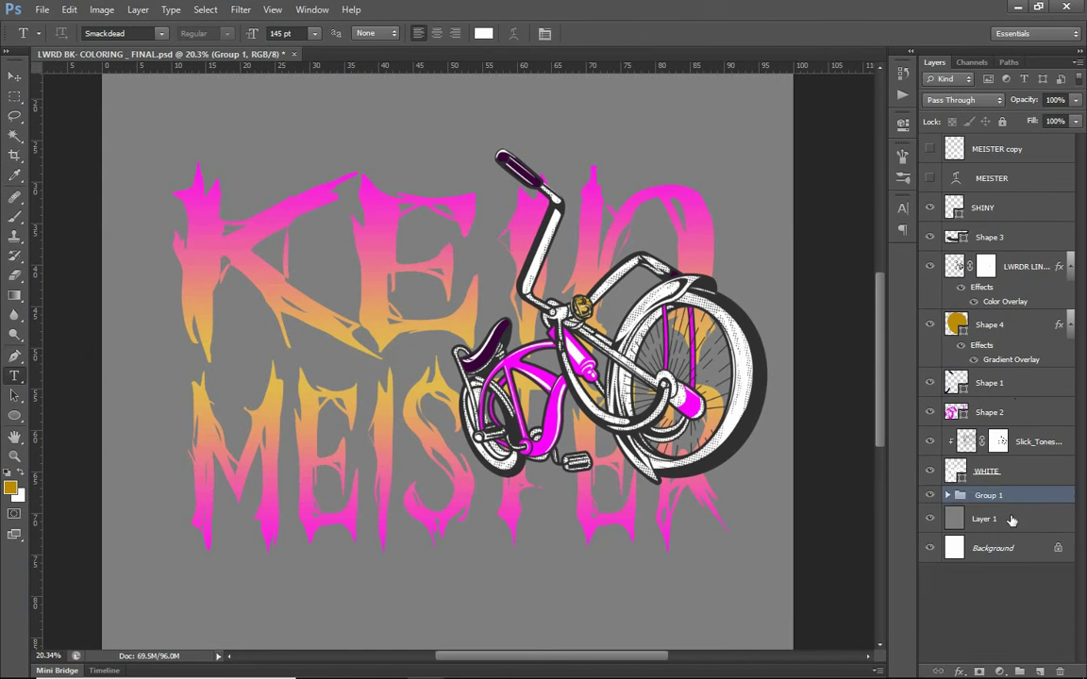
pyautogui.click(958, 671)
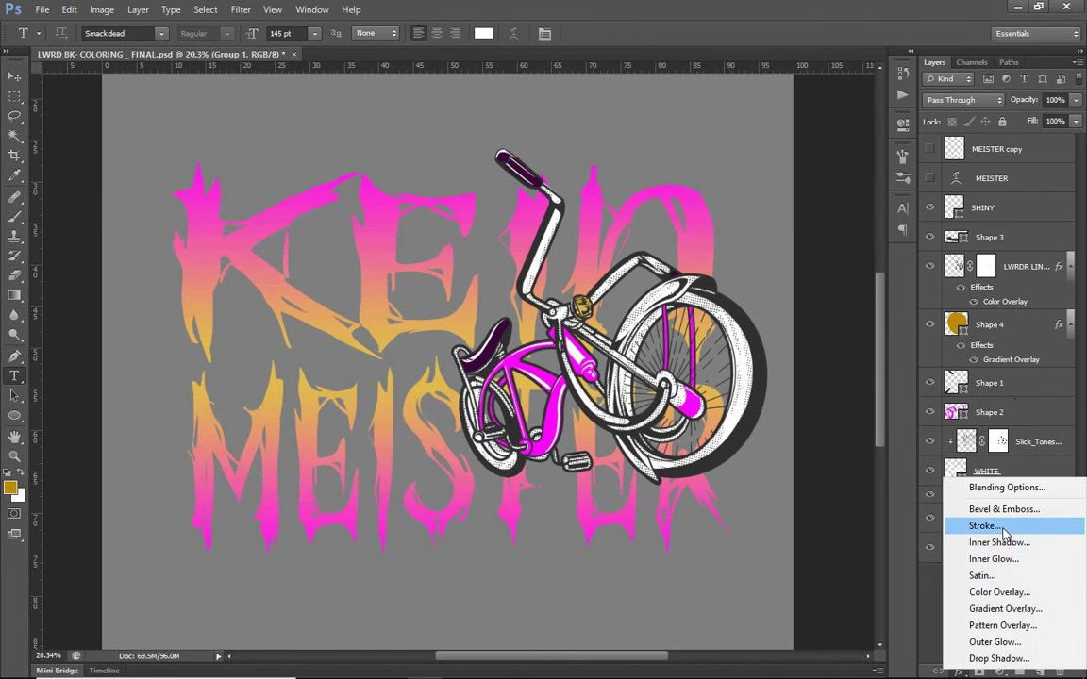
pyautogui.click(929, 521)
pyautogui.click(745, 645)
pyautogui.click(1047, 453)
pyautogui.moveTo(762, 542); pyautogui.dragTo(770, 543)
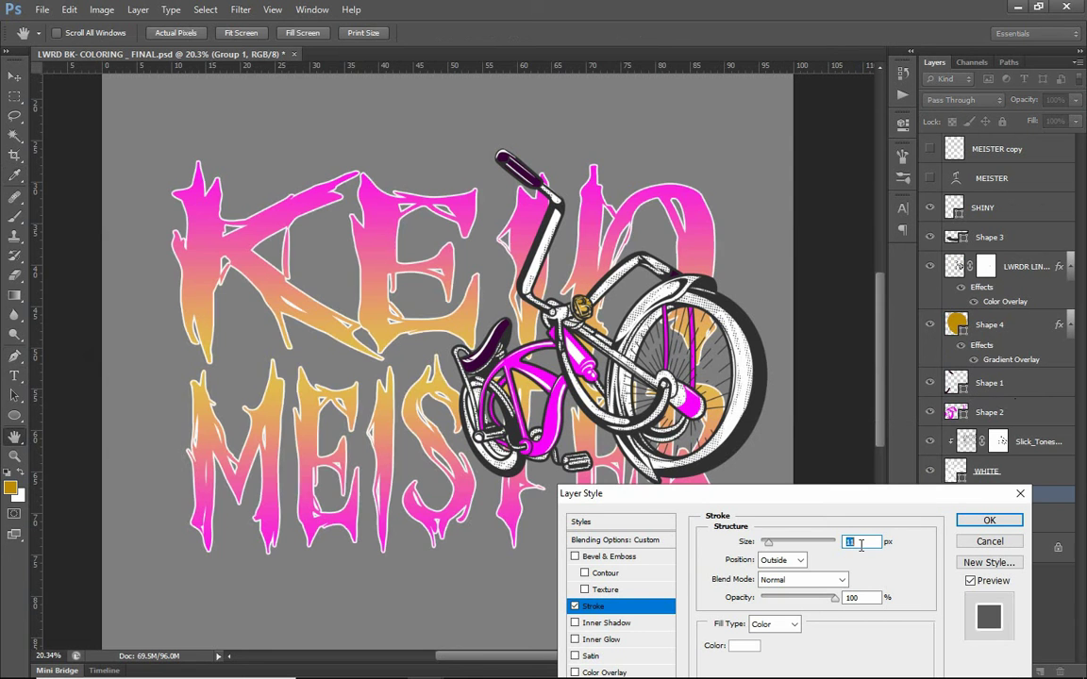
# Apply the white stroke, then try grouping and duplicating layers before undoing it.
pyautogui.click(989, 520)
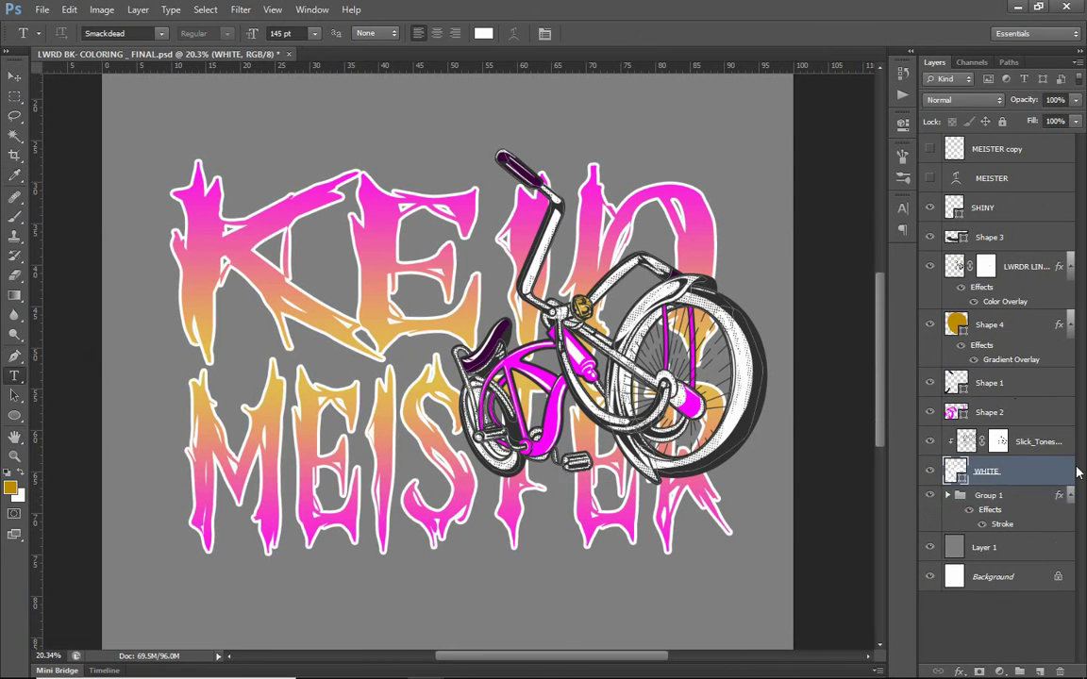
pyautogui.keyDown('shift'); pyautogui.click(1047, 154); pyautogui.keyUp('shift')
pyautogui.hotkey('ctrl', 'g')
pyautogui.hotkey('ctrl', 'j')
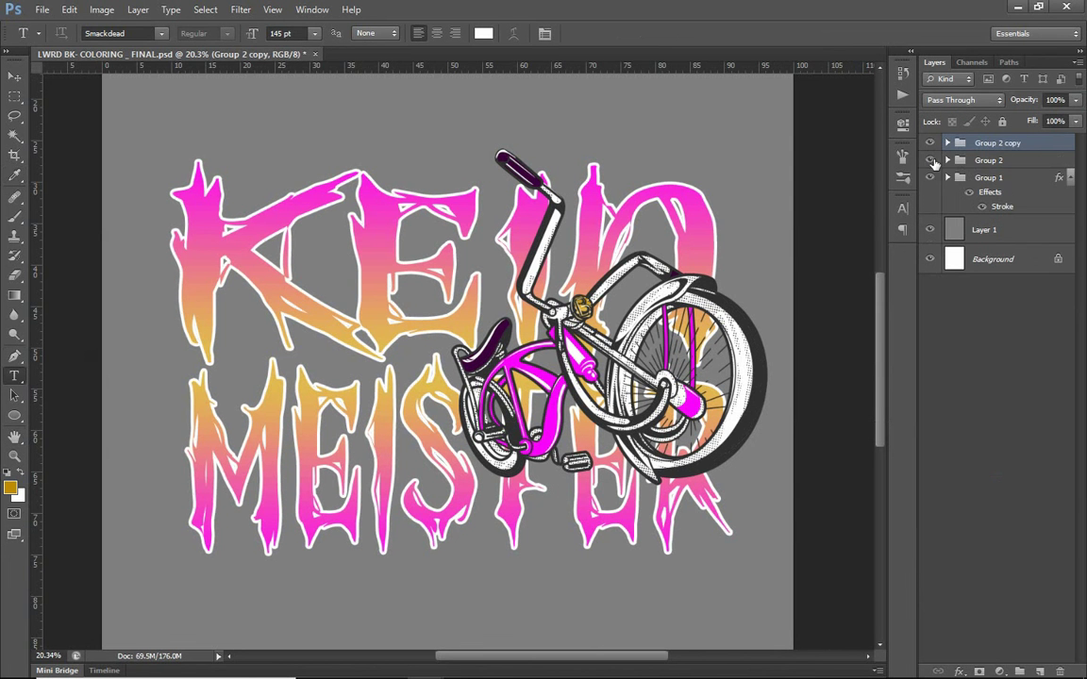
pyautogui.hotkey('ctrl', 'alt', 'z')
pyautogui.hotkey('ctrl', 'alt', 'z')
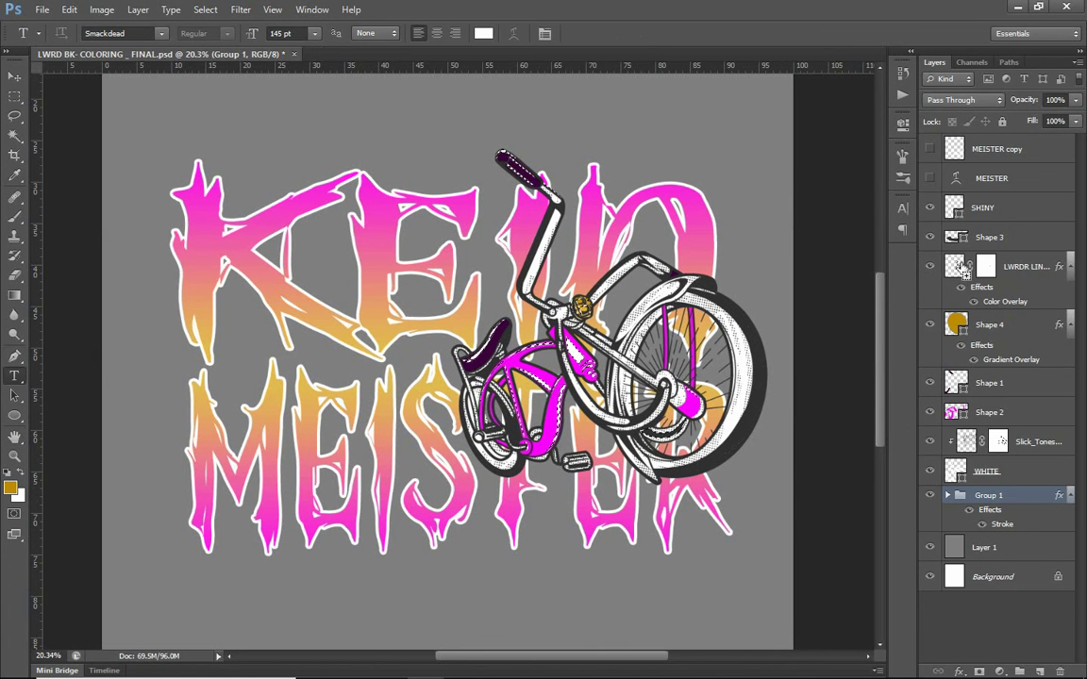
# Fill the bike outline selection with 50% gray on a new layer above Layer 1.
pyautogui.keyDown('ctrl'); pyautogui.click(956, 267); pyautogui.keyUp('ctrl')
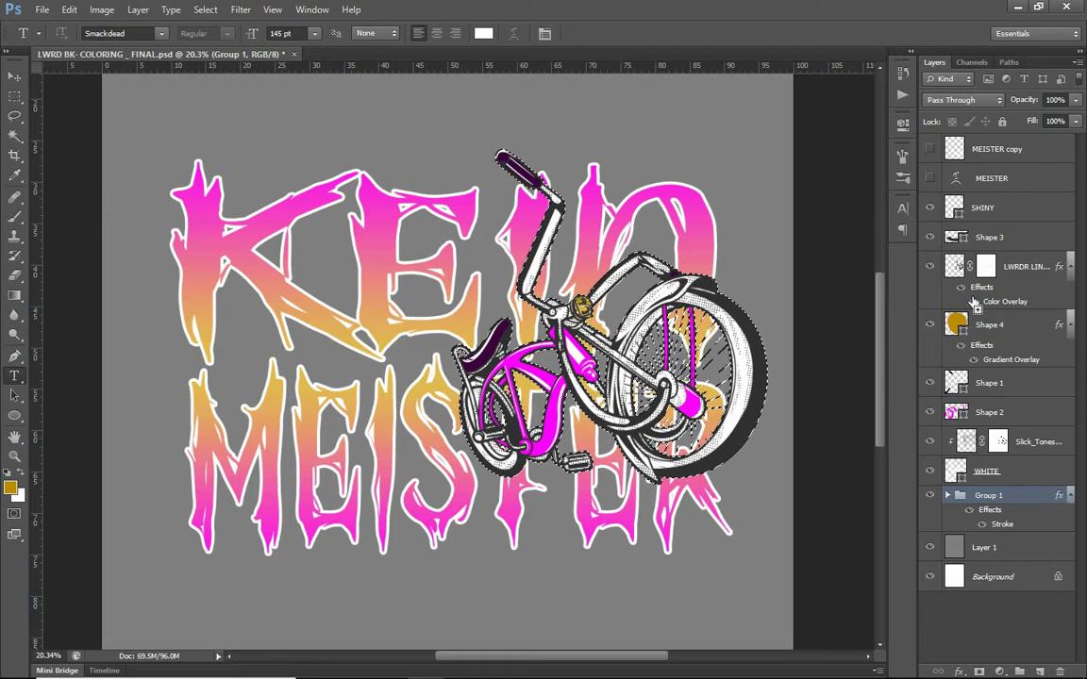
pyautogui.click(994, 549)
pyautogui.hotkey('ctrl', 'shift', 'alt', 'n')
pyautogui.hotkey('shift', 'F5')
pyautogui.press('Return')
pyautogui.hotkey('ctrl', 'd')
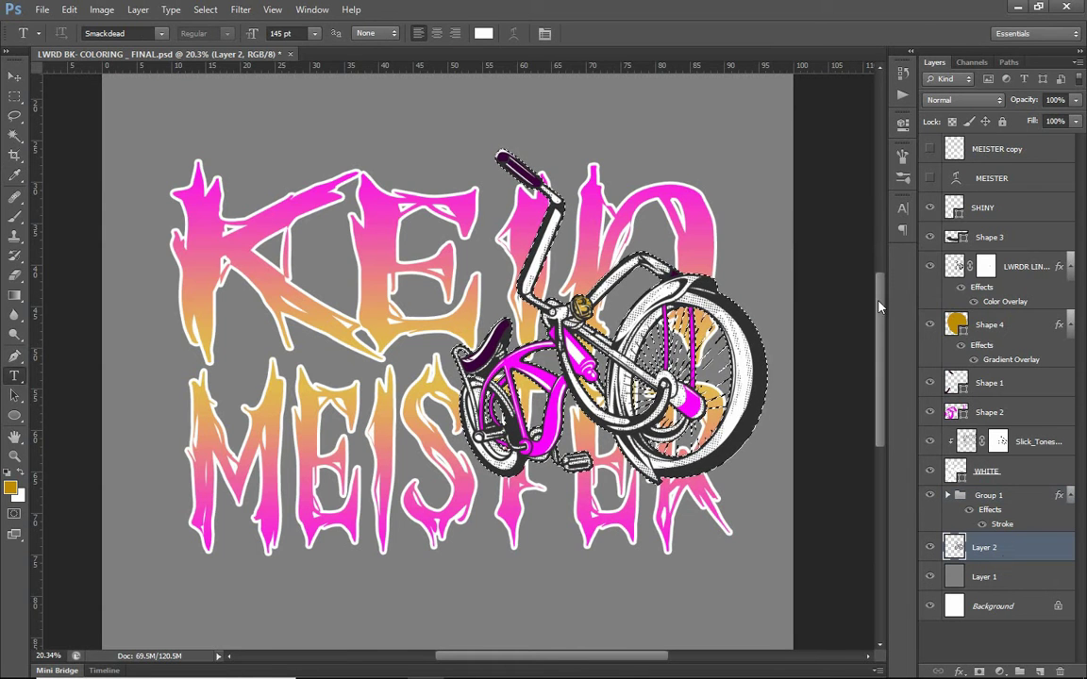
# Expand the bike selection and mask Group 1, then undo the mask.
pyautogui.click(205, 9)
pyautogui.click(460, 201)
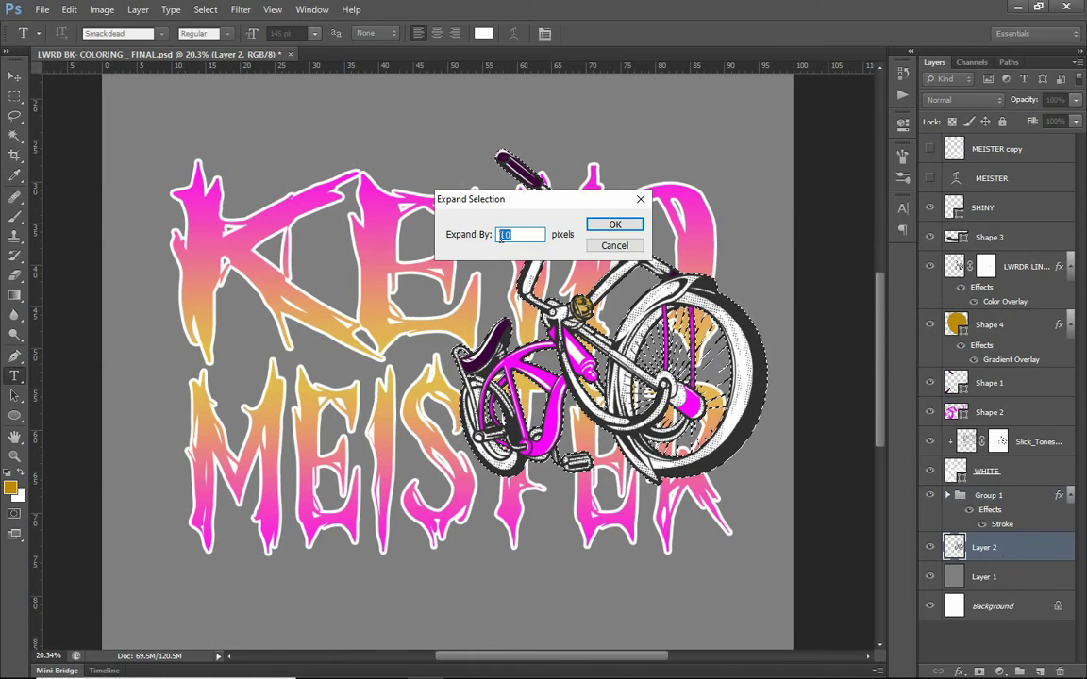
pyautogui.press('Return')
pyautogui.click(988, 495)
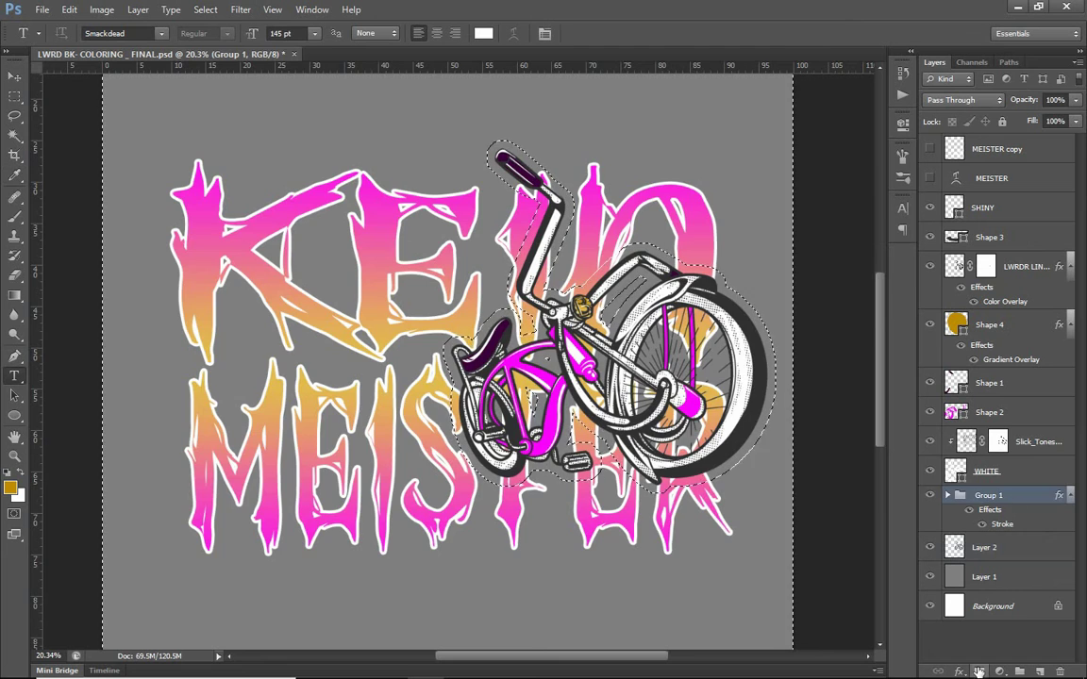
pyautogui.click(999, 671)
pyautogui.keyDown('alt'); pyautogui.scroll(-3, 645, 436); pyautogui.keyUp('alt')
pyautogui.scroll(3, 645, 436)
pyautogui.hotkey('ctrl', 'z')
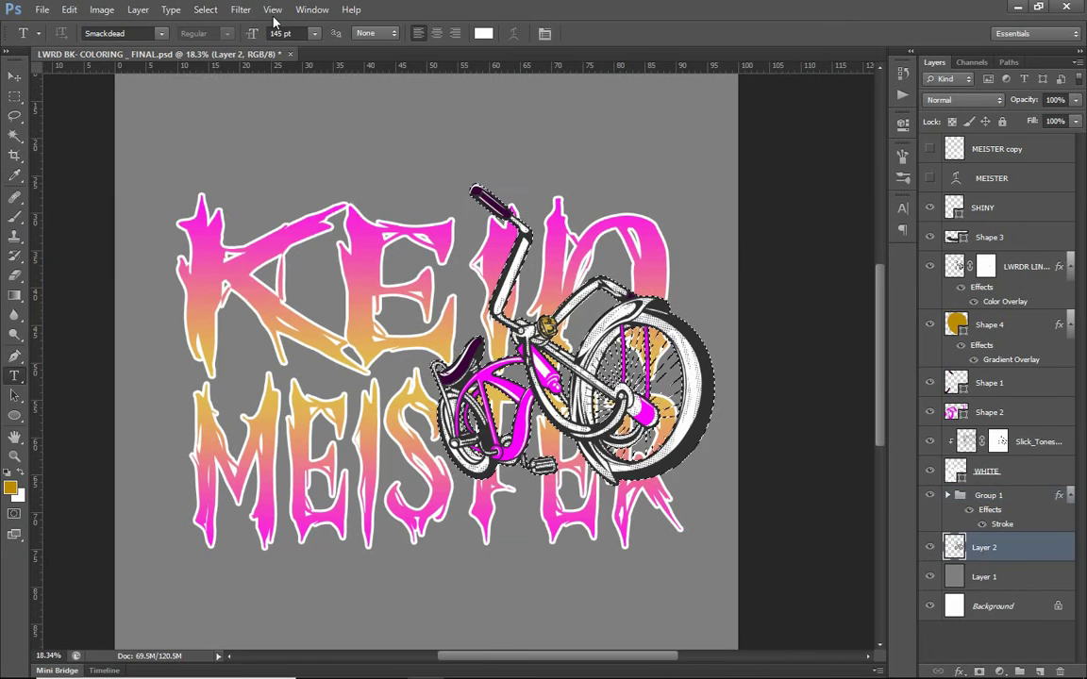
# Expand the bike selection again and mask Group 1 to it.
pyautogui.click(206, 10)
pyautogui.click(461, 201)
pyautogui.press('Return')
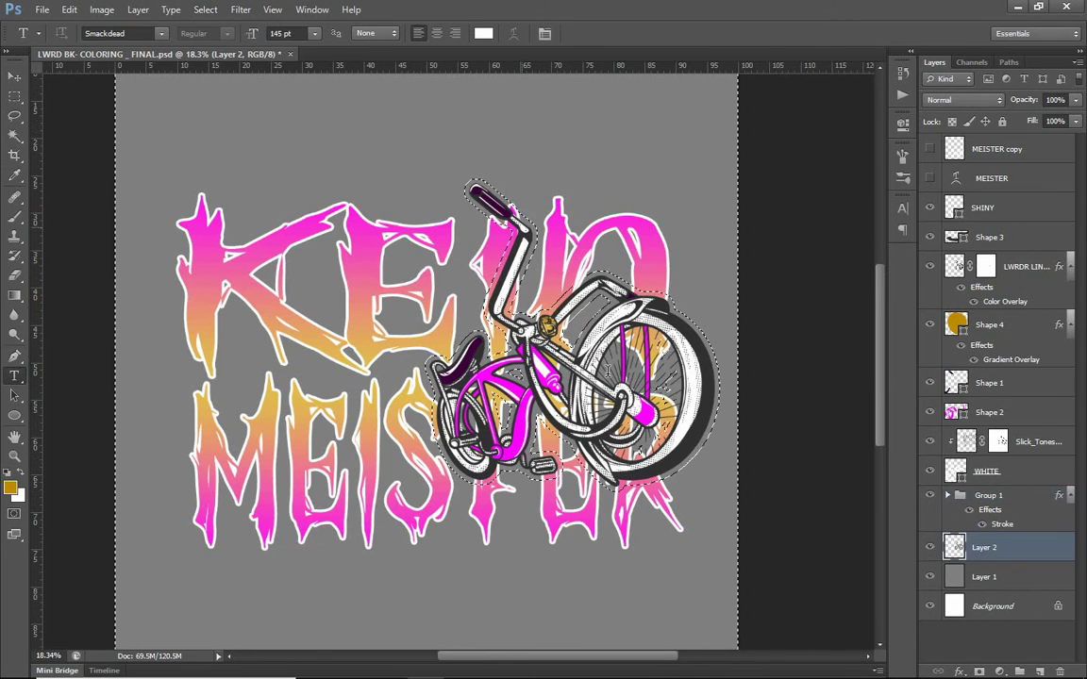
pyautogui.click(988, 495)
pyautogui.click(999, 671)
pyautogui.keyDown('alt'); pyautogui.scroll(-3, 664, 480); pyautogui.keyUp('alt')
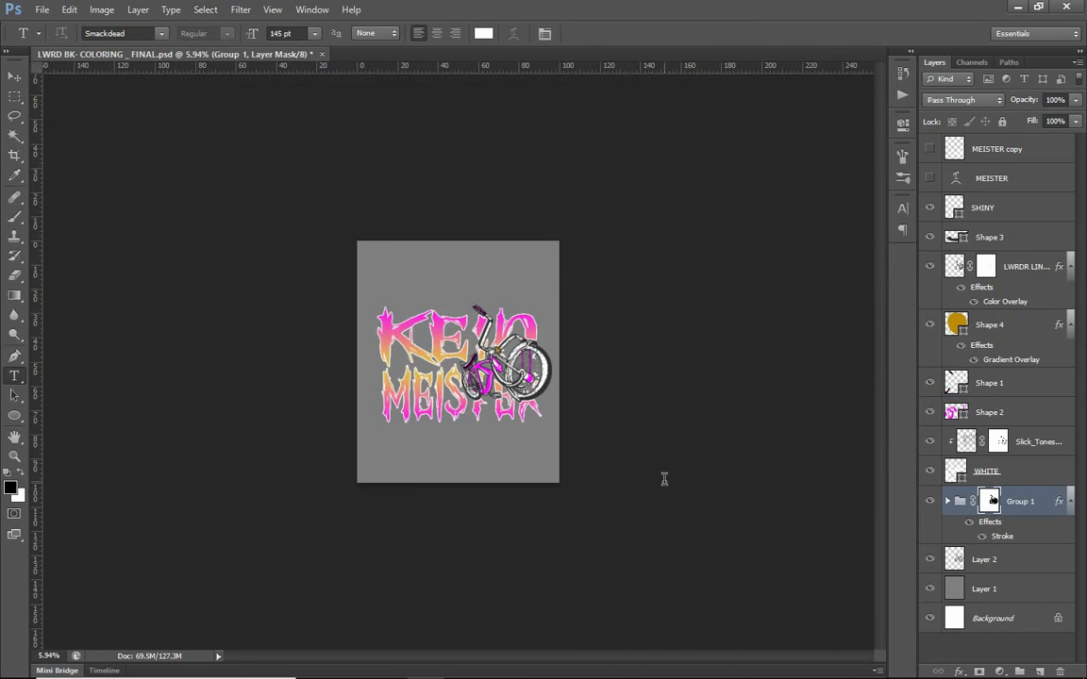
pyautogui.scroll(2, 664, 479)
pyautogui.scroll(2, 664, 479)
pyautogui.scroll(-1, 755, 491)
# Create a new layer above Layer 1 and fill it with black.
pyautogui.click(983, 589)
pyautogui.hotkey('ctrl', 'shift', 'n')
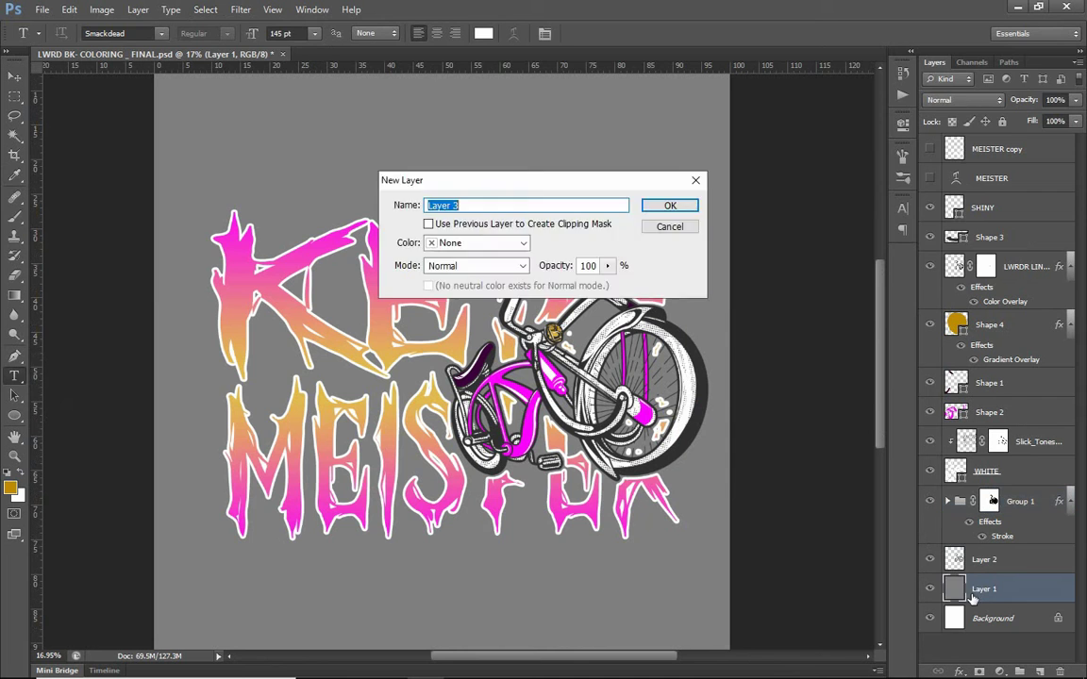
pyautogui.press('Return')
pyautogui.hotkey('shift', 'F5')
pyautogui.click(886, 97)
pyautogui.click(887, 80)
# Hide the Gradient Overlay effects on the MEISTER and KEIN text layers.
pyautogui.click(990, 90)
pyautogui.click(947, 501)
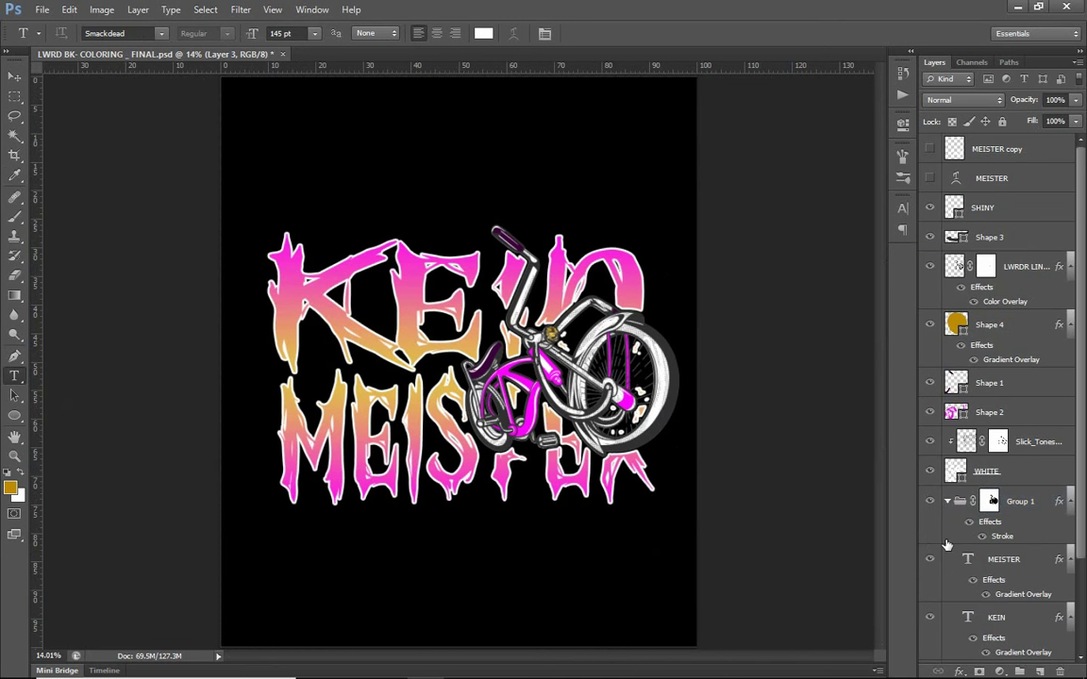
pyautogui.click(986, 595)
pyautogui.scroll(-1, 970, 596)
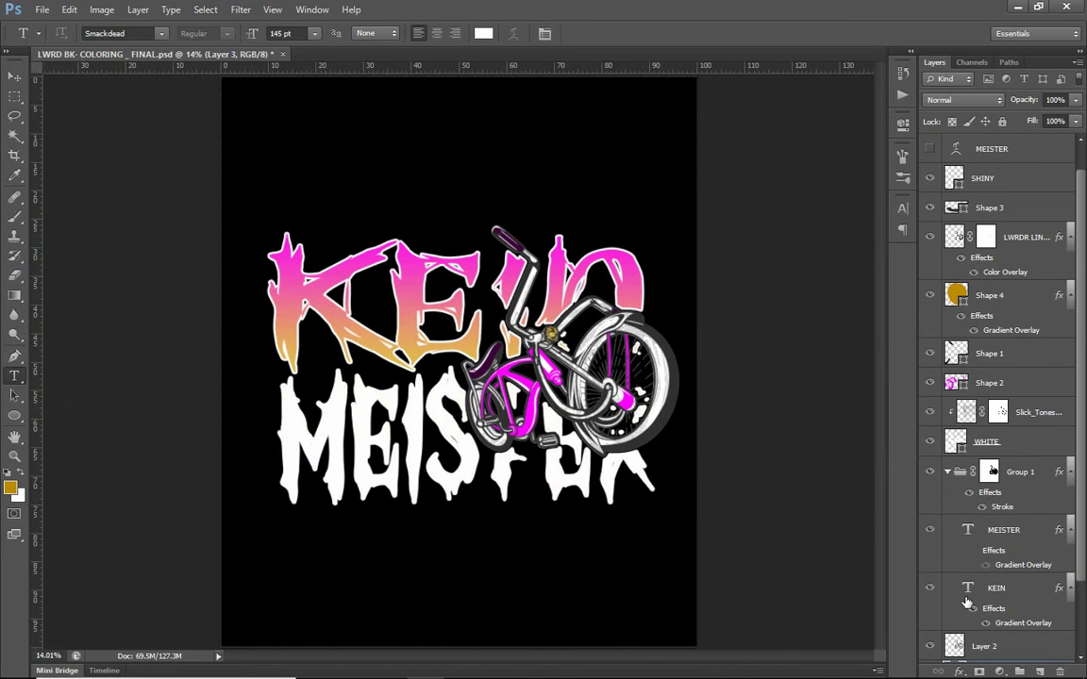
pyautogui.click(971, 607)
pyautogui.scroll(-1, 759, 437)
pyautogui.scroll(-2, 1018, 624)
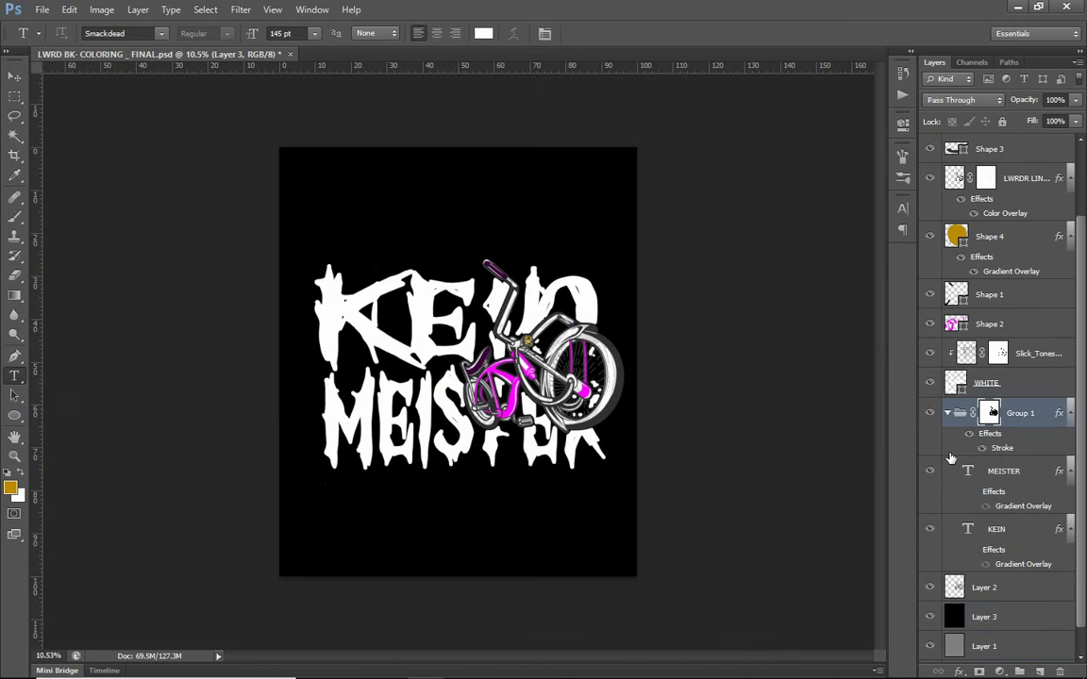
# Reopen Group 1's 20 px Stroke settings and check its blend mode choices.
pyautogui.doubleClick(1002, 448)
pyautogui.click(963, 537)
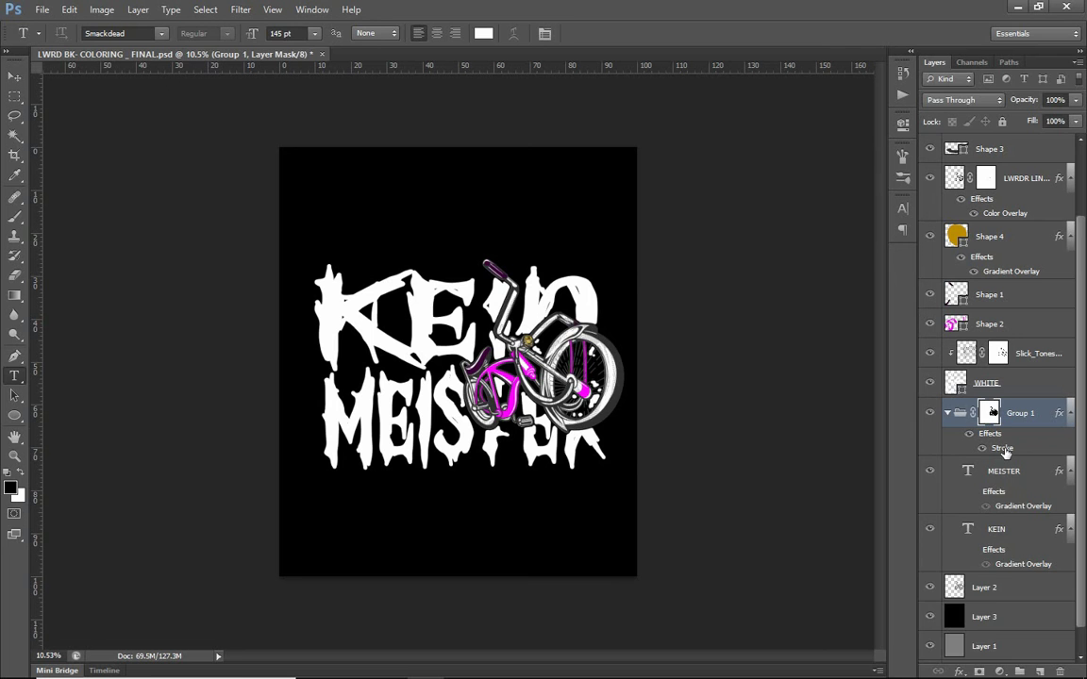
pyautogui.doubleClick(1003, 449)
pyautogui.click(808, 579)
# Give Group 1's stroke a 30 px width with Normal blend mode and Gradient fill type.
pyautogui.click(809, 579)
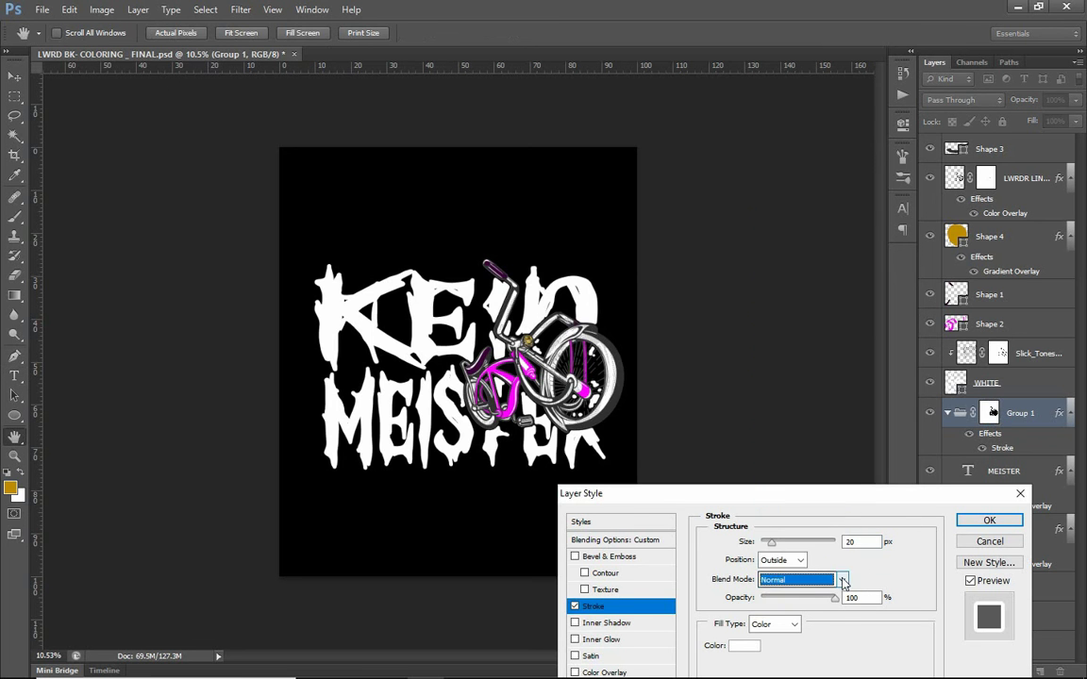
pyautogui.moveTo(921, 445); pyautogui.dragTo(933, 398)
pyautogui.click(811, 521)
pyautogui.click(809, 551)
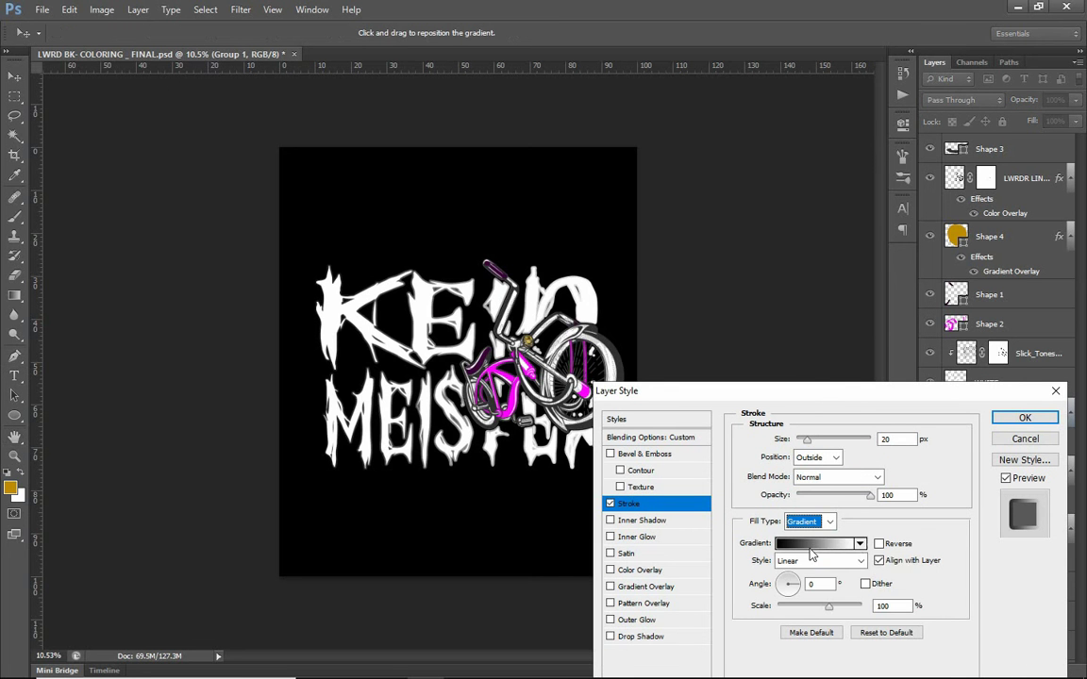
pyautogui.click(897, 440)
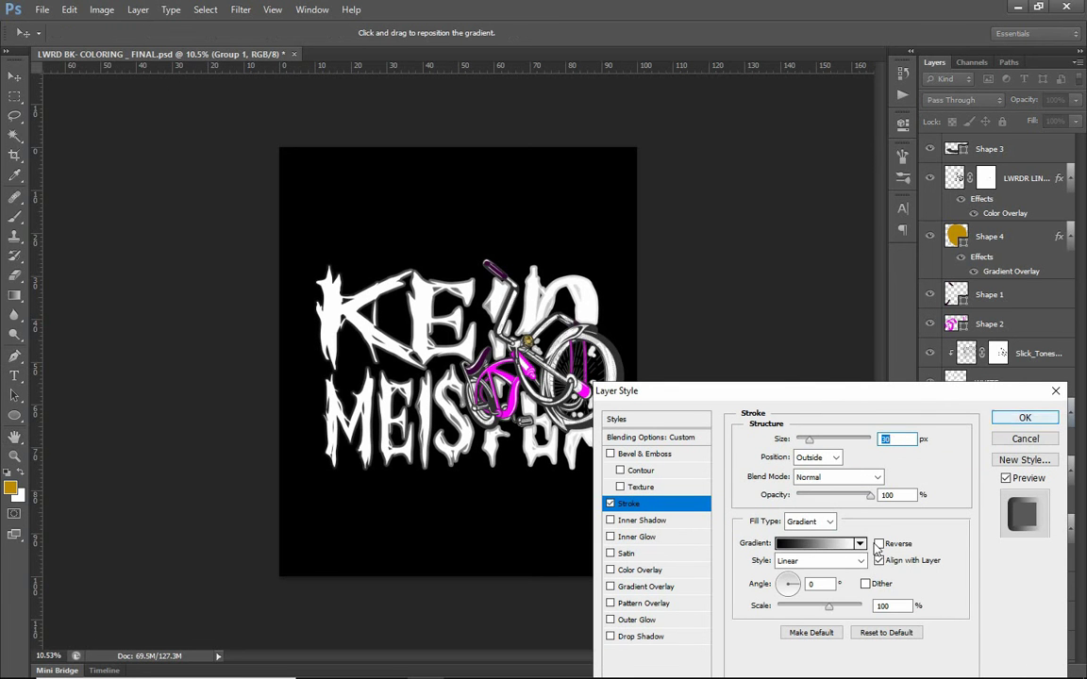
# Set the stroke gradient stops to gold on the left and magenta on the right.
pyautogui.click(819, 543)
pyautogui.doubleClick(1016, 462)
pyautogui.click(500, 377)
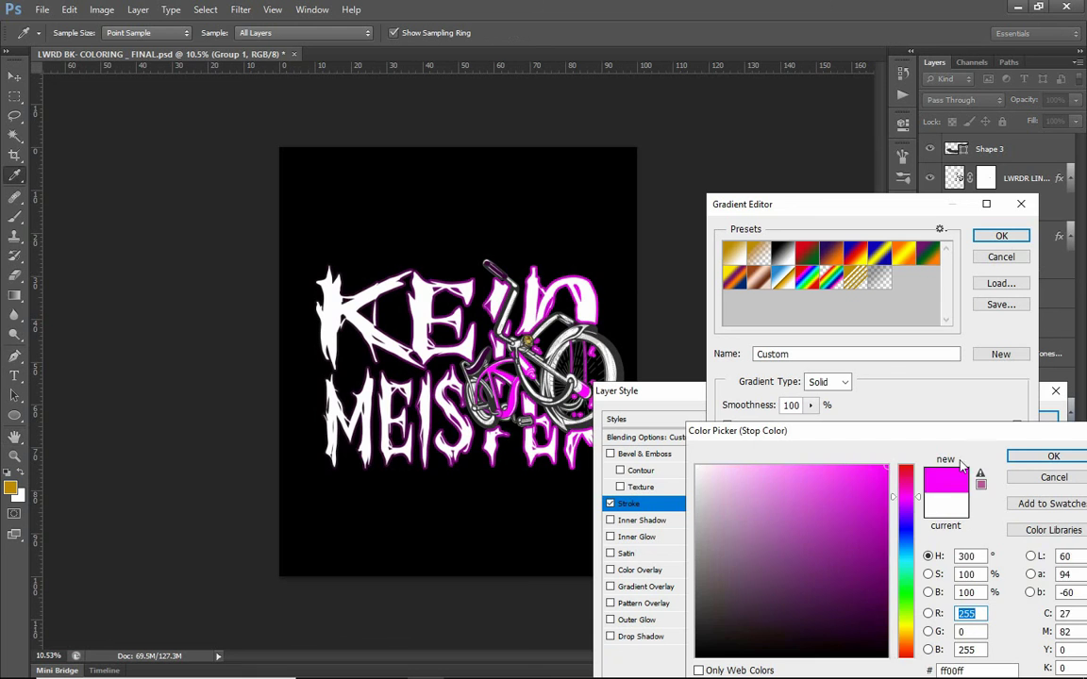
pyautogui.click(1047, 455)
pyautogui.doubleClick(727, 462)
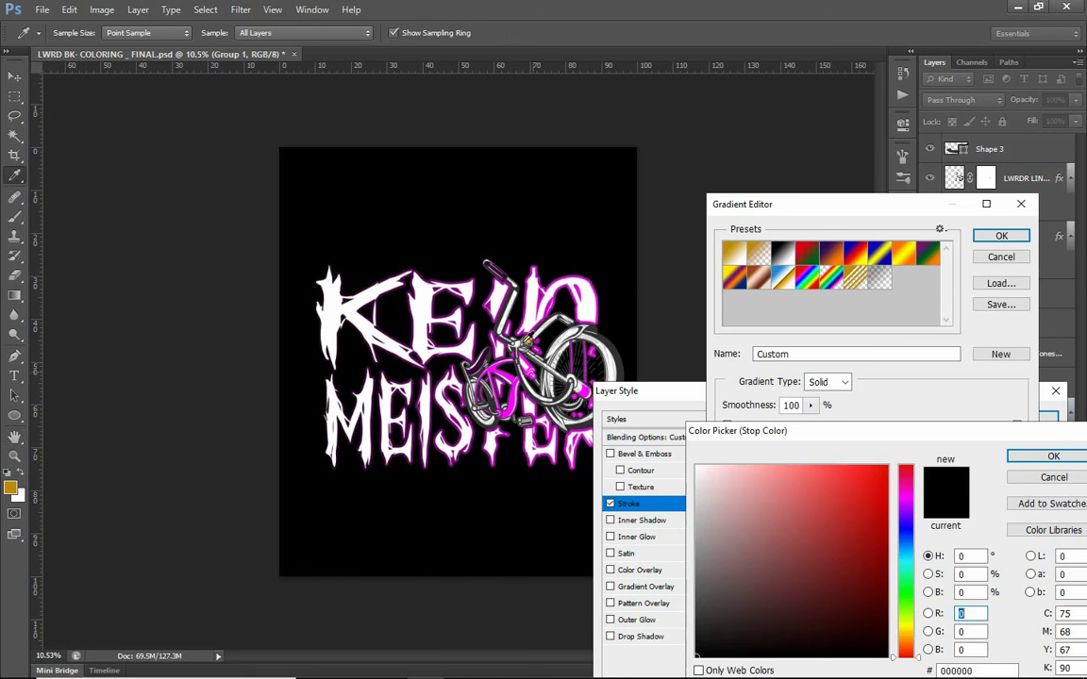
pyautogui.click(478, 303)
pyautogui.click(1050, 456)
pyautogui.click(1001, 235)
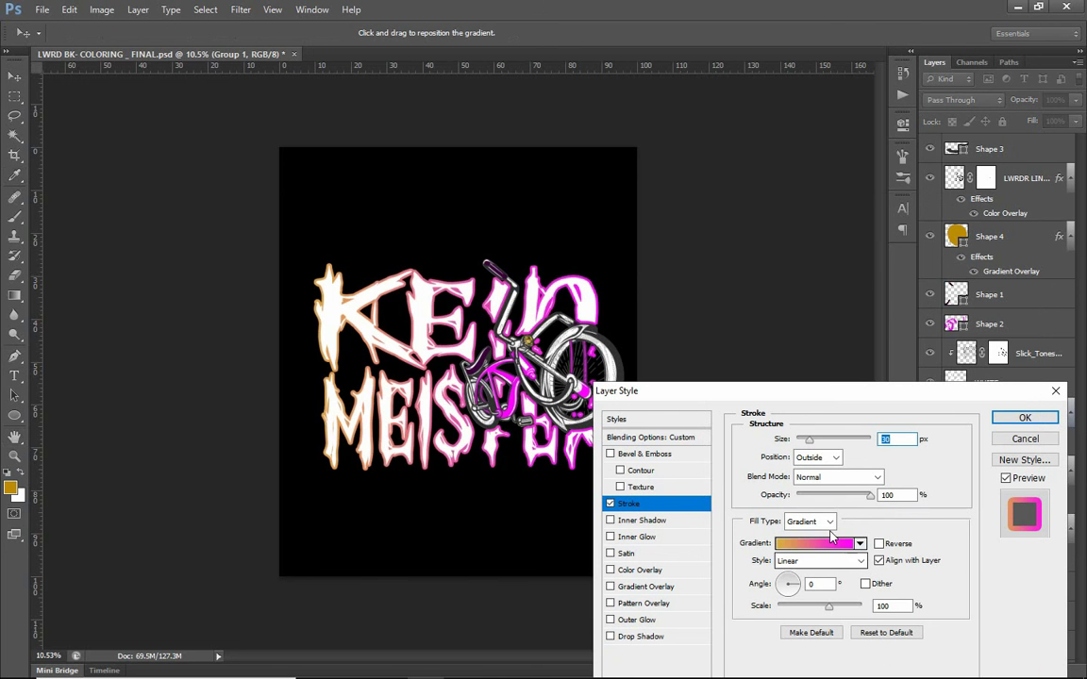
# Run the stroke gradient vertically at 90°, lower the outline opacity, and apply the stroke.
pyautogui.click(792, 582)
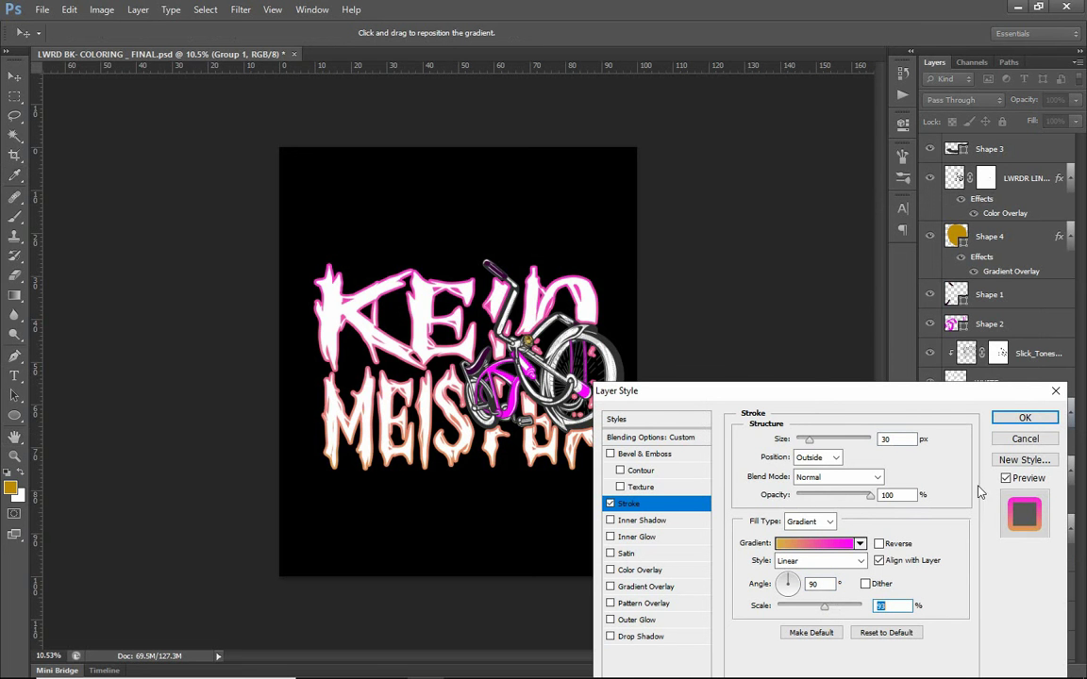
pyautogui.moveTo(869, 495); pyautogui.dragTo(849, 500)
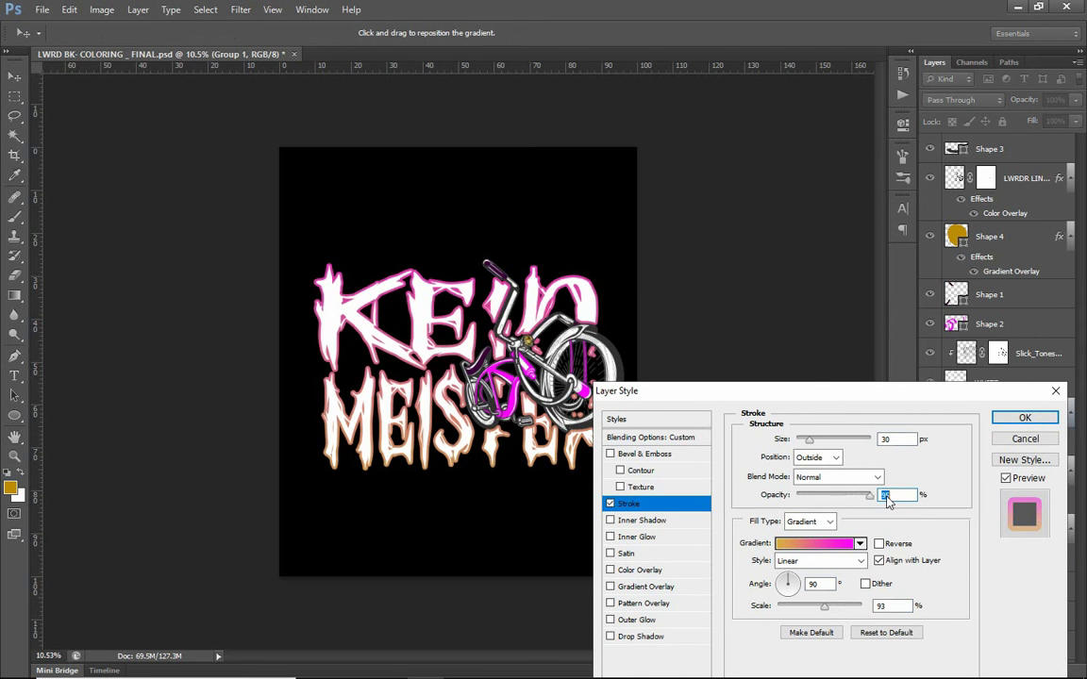
pyautogui.click(1025, 417)
pyautogui.press('t')
pyautogui.scroll(10, 577, 353)
pyautogui.scroll(-8, 631, 389)
pyautogui.scroll(-2, 631, 388)
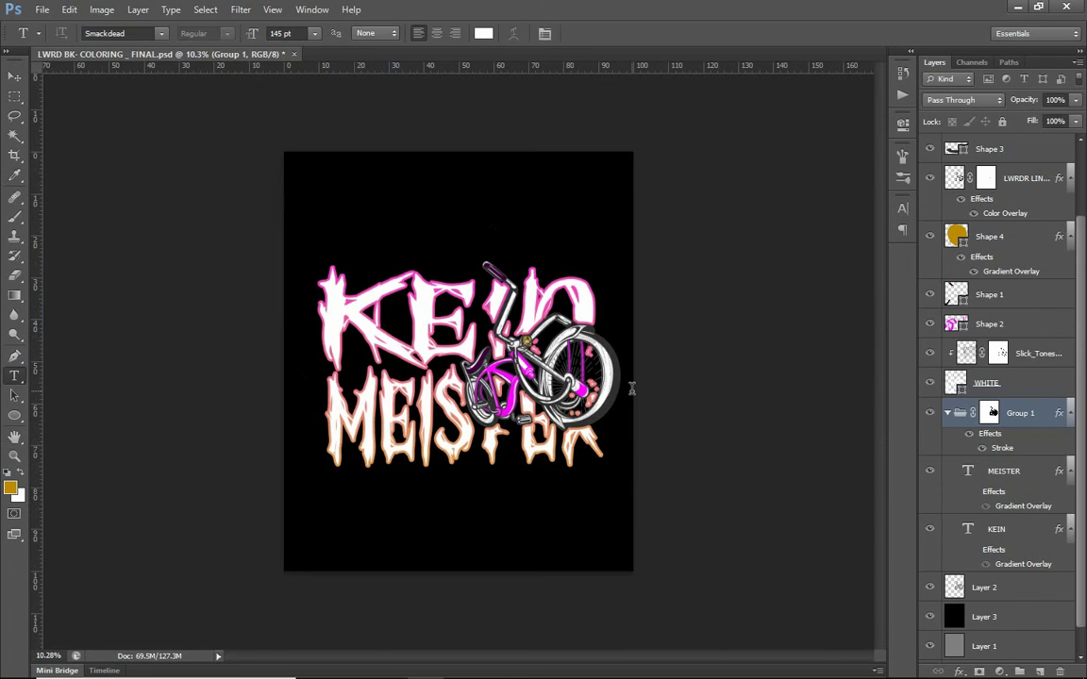
# Reopen Group 1's stroke and make it a solid, deeper saturated gold.
pyautogui.doubleClick(1002, 450)
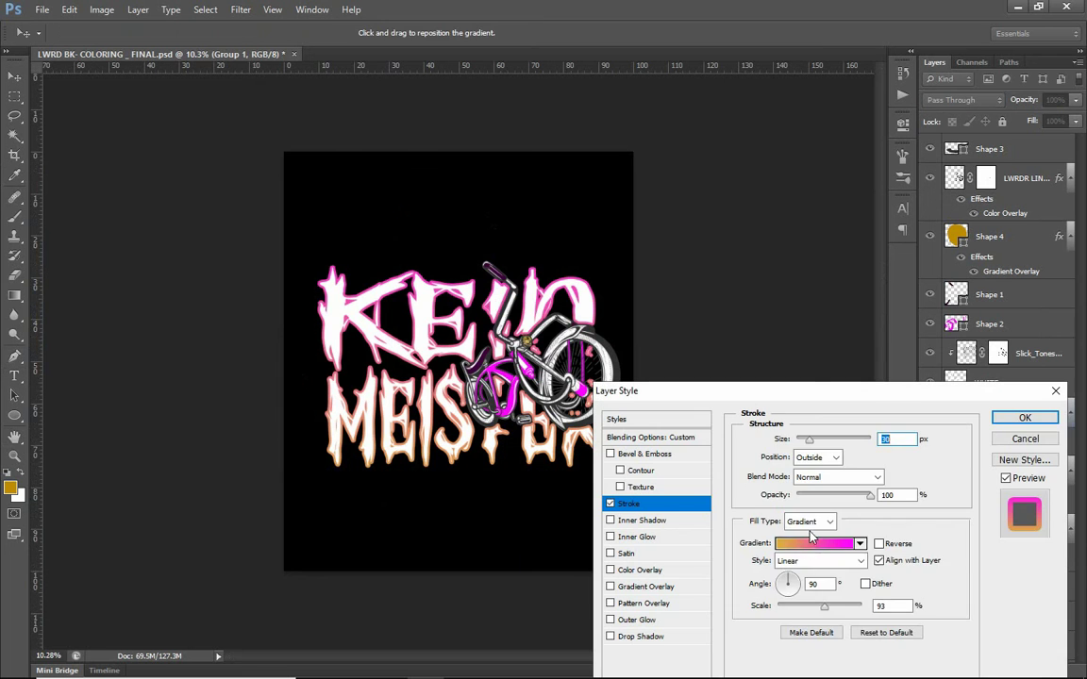
pyautogui.click(797, 537)
pyautogui.click(793, 547)
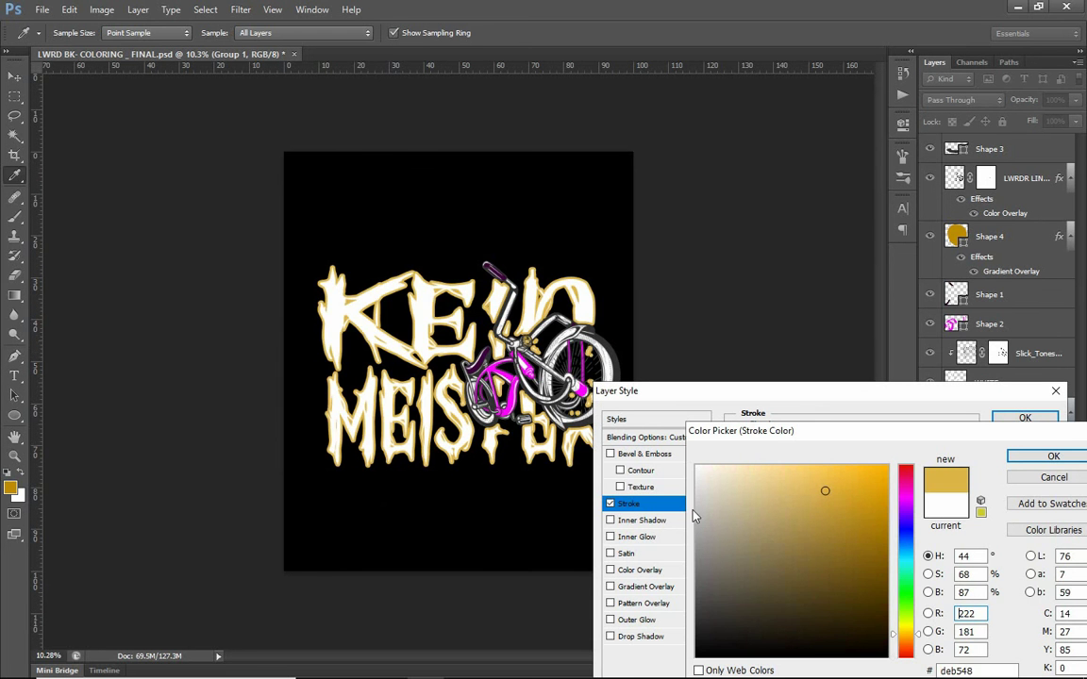
pyautogui.moveTo(824, 456); pyautogui.dragTo(957, 510)
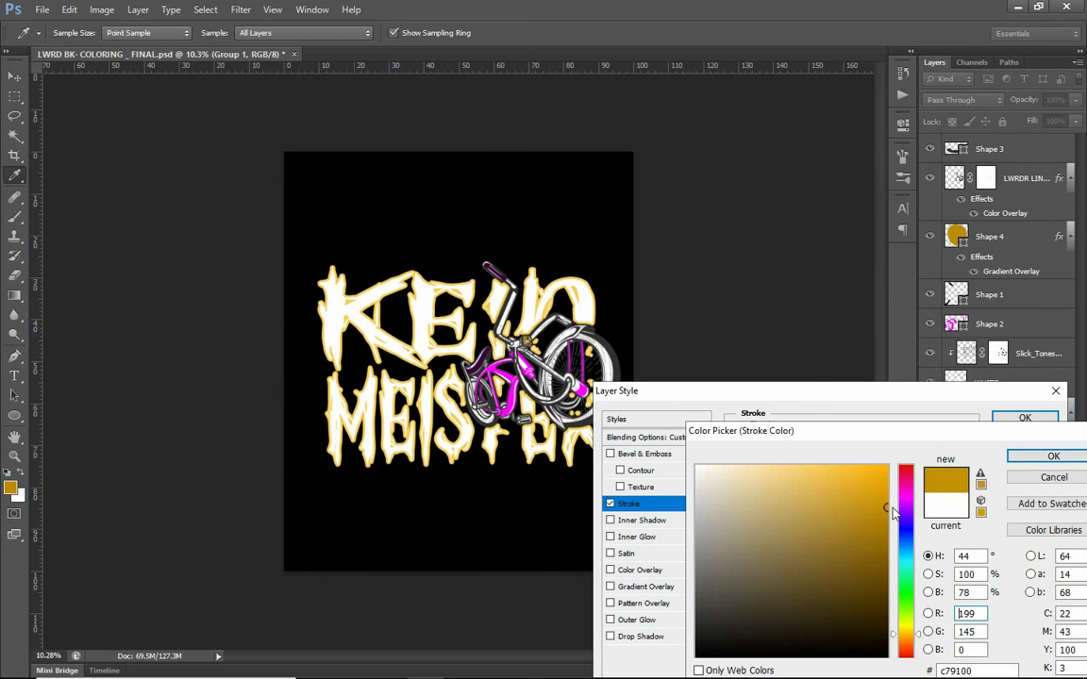
pyautogui.click(1035, 460)
# Switch the stroke back to a gradient running from gold to dark brown.
pyautogui.click(809, 551)
pyautogui.click(802, 543)
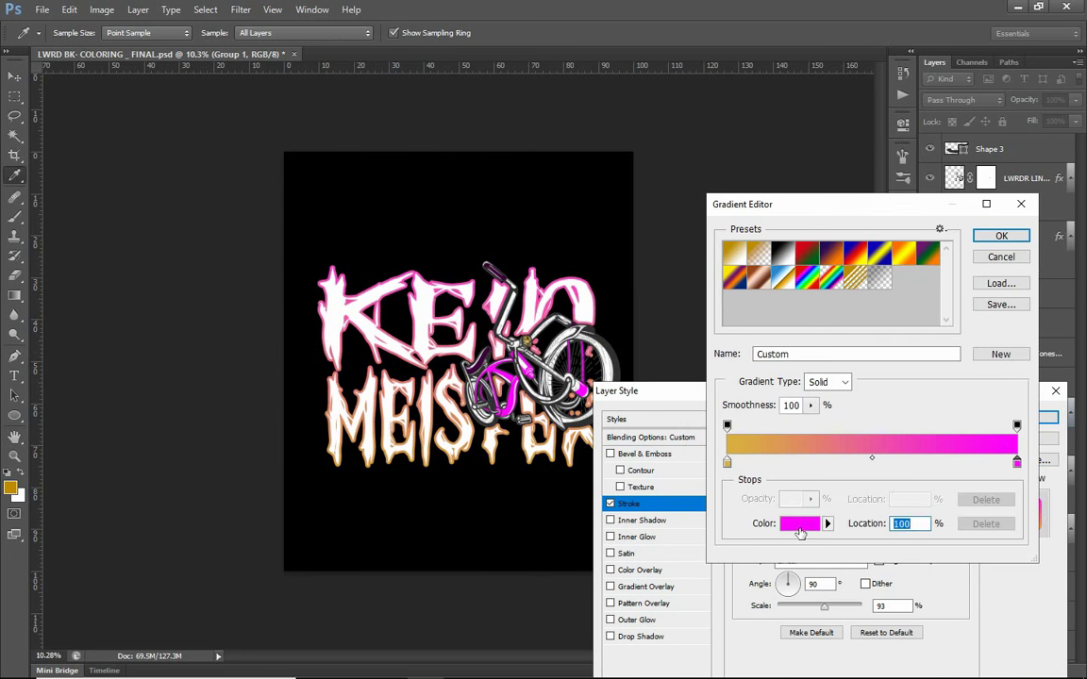
pyautogui.click(800, 533)
pyautogui.click(869, 466)
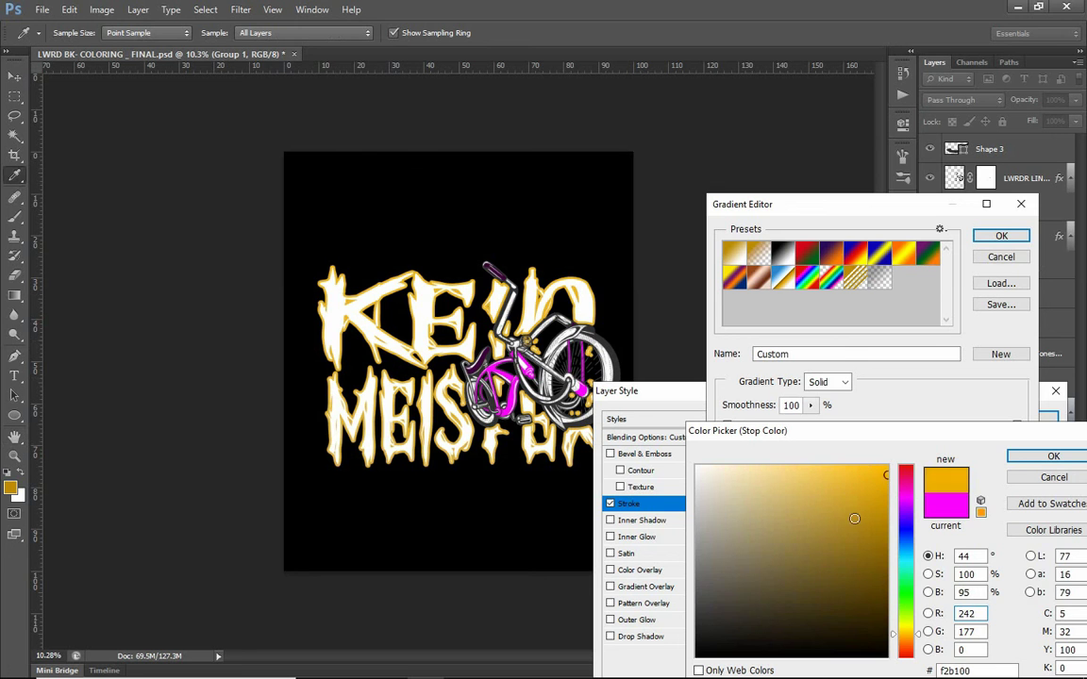
pyautogui.moveTo(854, 518); pyautogui.dragTo(912, 612)
pyautogui.click(1035, 457)
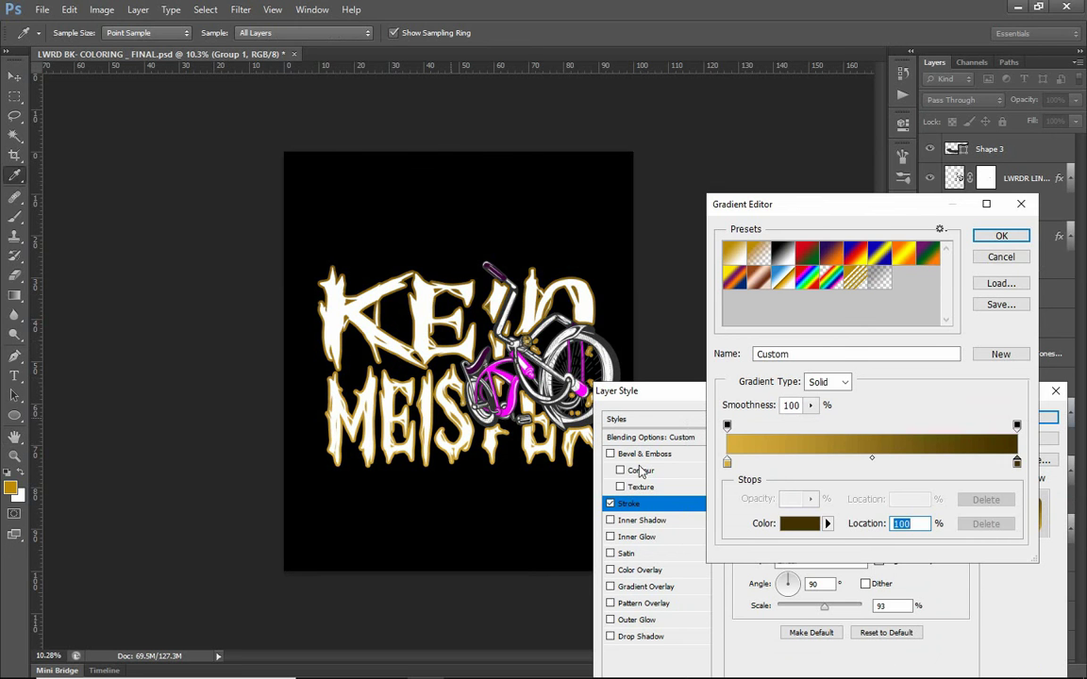
pyautogui.press('Return')
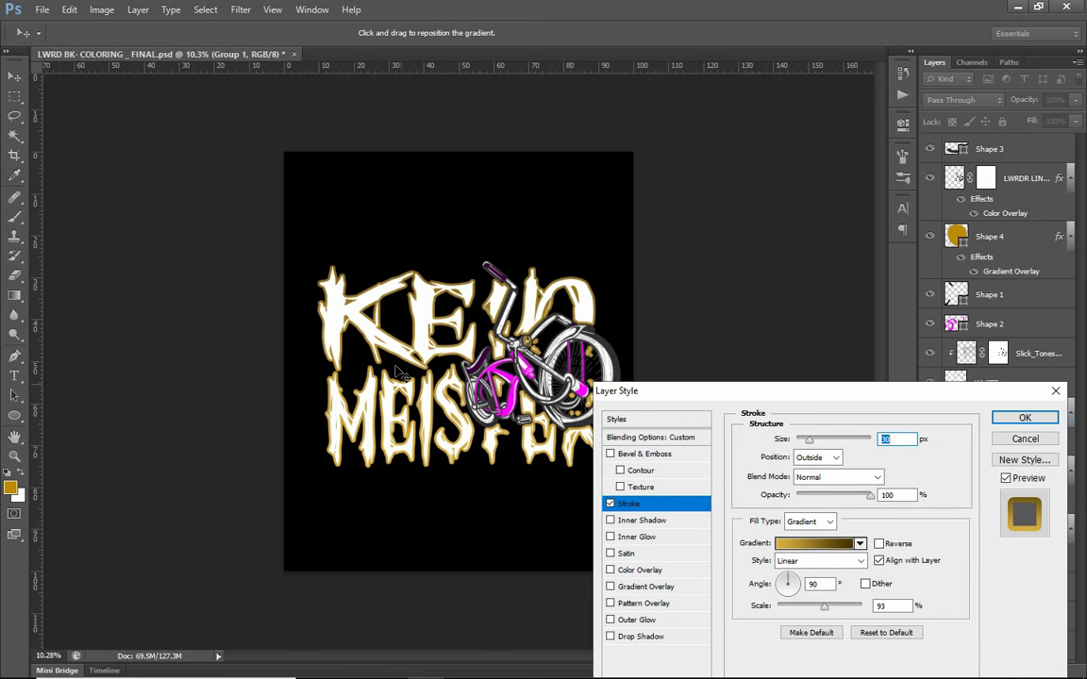
# Position the diamond gradient on the lettering at about 150% scale, apply it, and save.
pyautogui.scroll(-1, 842, 566)
pyautogui.scroll(-1, 841, 565)
pyautogui.scroll(-1, 839, 565)
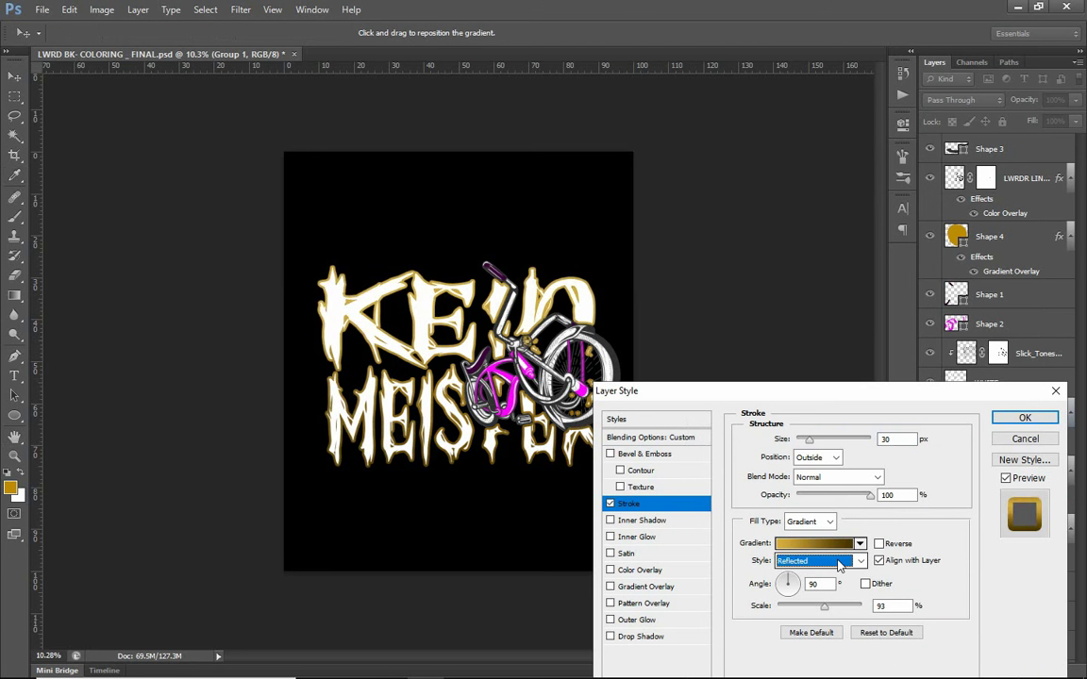
pyautogui.scroll(-1, 839, 564)
pyautogui.moveTo(443, 399); pyautogui.dragTo(415, 443)
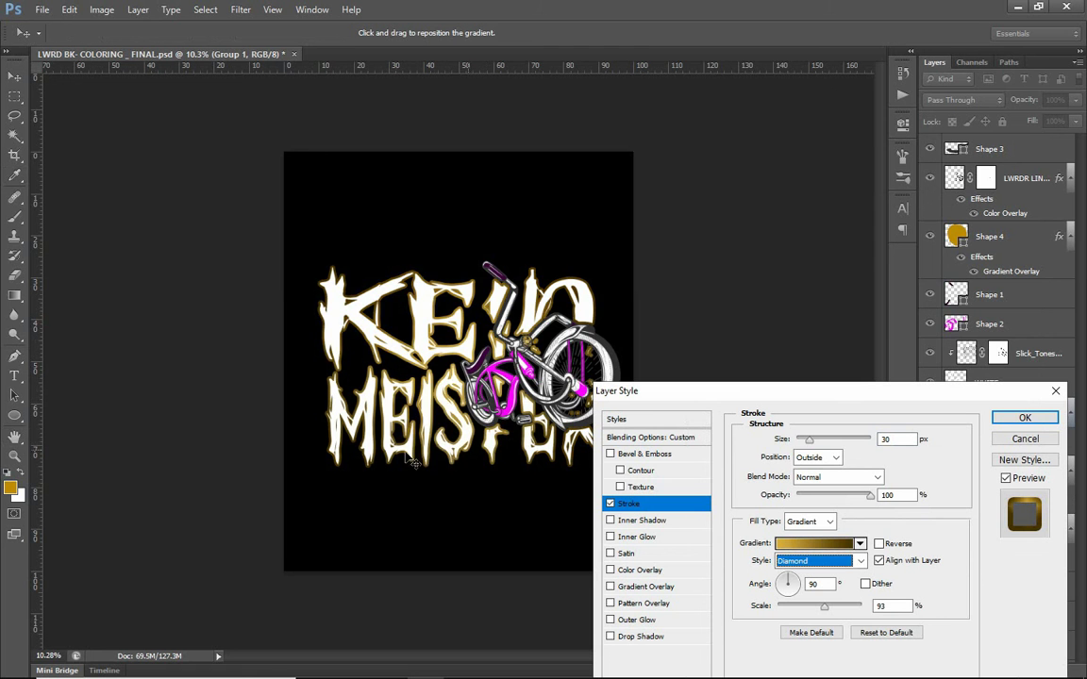
pyautogui.moveTo(828, 614); pyautogui.dragTo(870, 614)
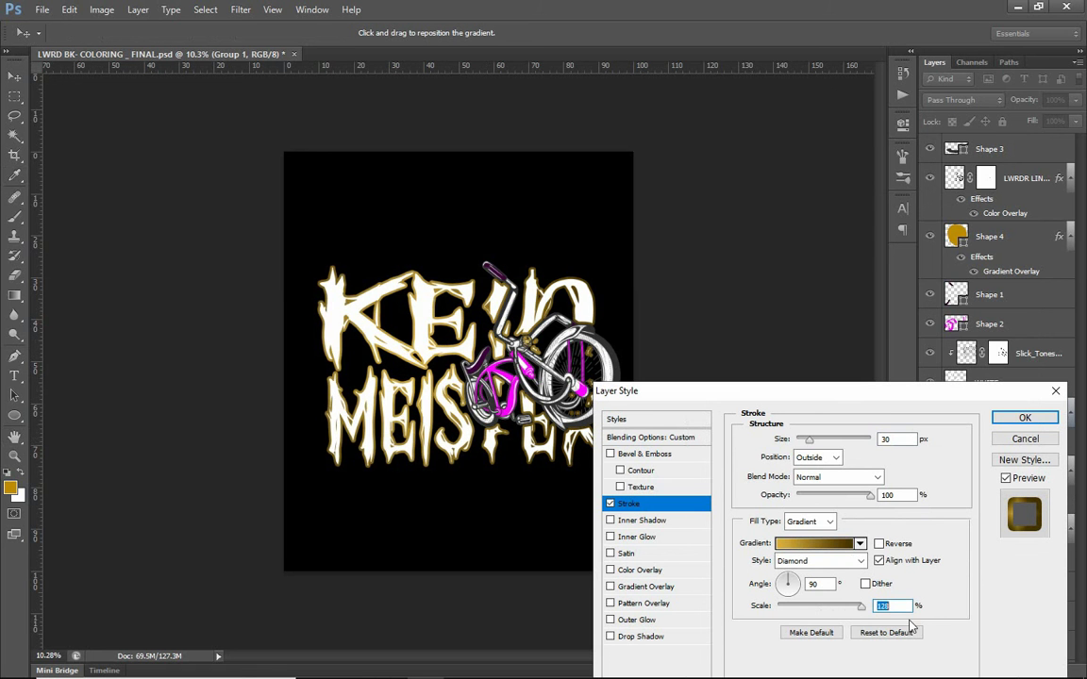
pyautogui.moveTo(529, 404); pyautogui.dragTo(519, 396)
pyautogui.moveTo(415, 405)
pyautogui.mouseDown()
pyautogui.moveTo(401, 392)
pyautogui.moveTo(421, 412)
pyautogui.mouseUp()
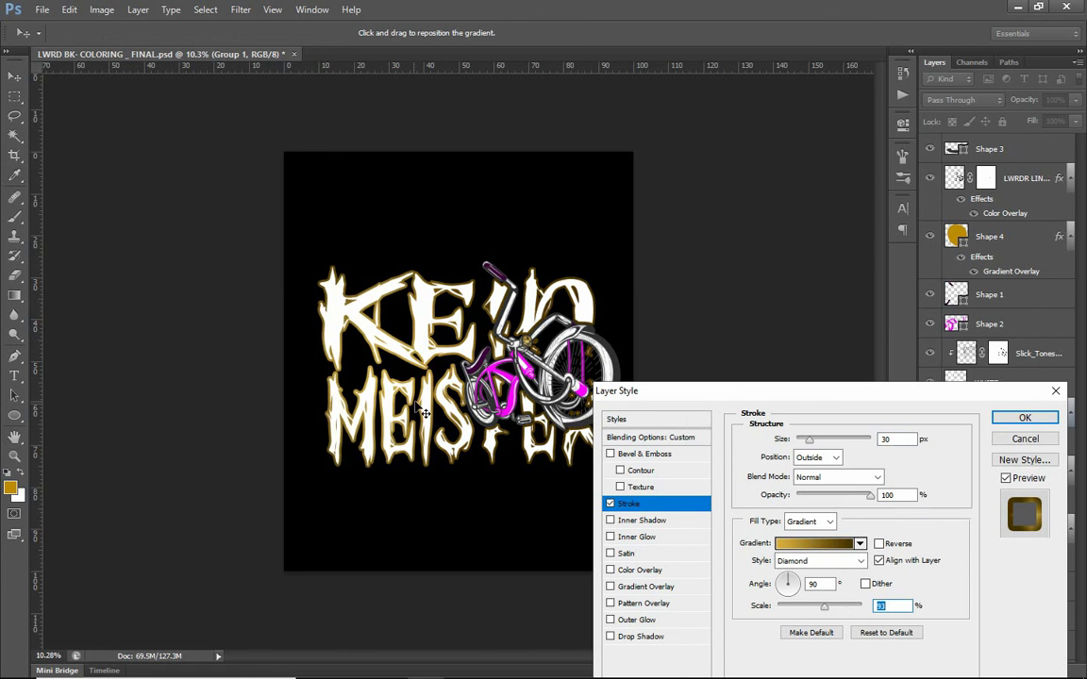
pyautogui.click(1025, 418)
pyautogui.hotkey('ctrl', 's')
pyautogui.scroll(3, 618, 373)
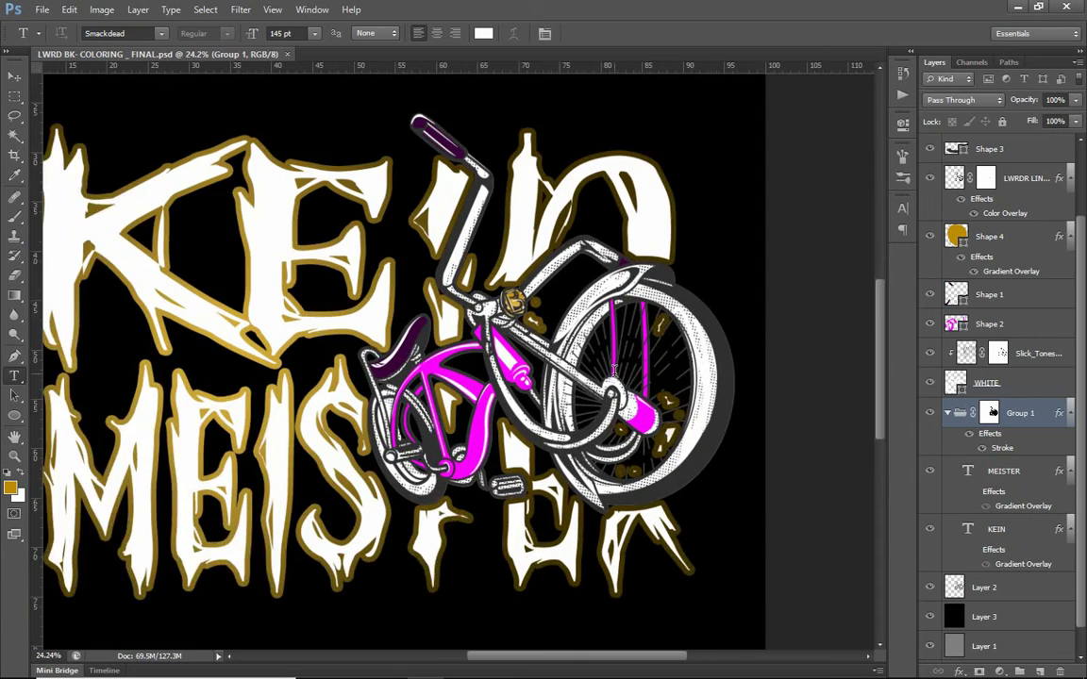
pyautogui.scroll(-2, 618, 373)
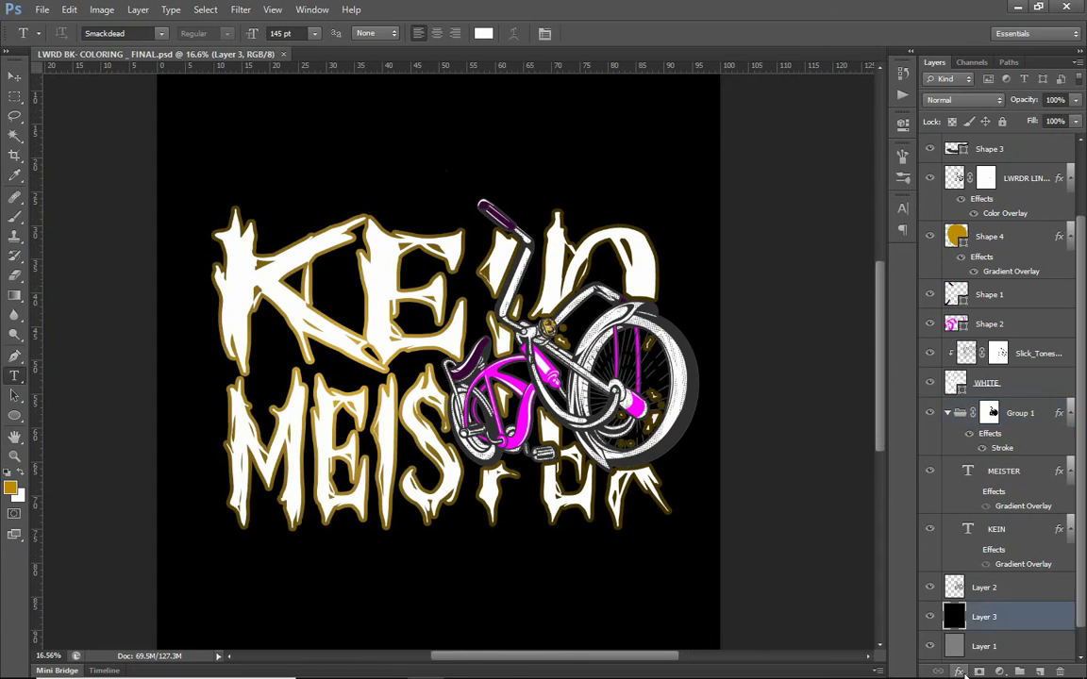
pyautogui.click(984, 616)
pyautogui.doubleClick(984, 616)
pyautogui.write('ffffff')
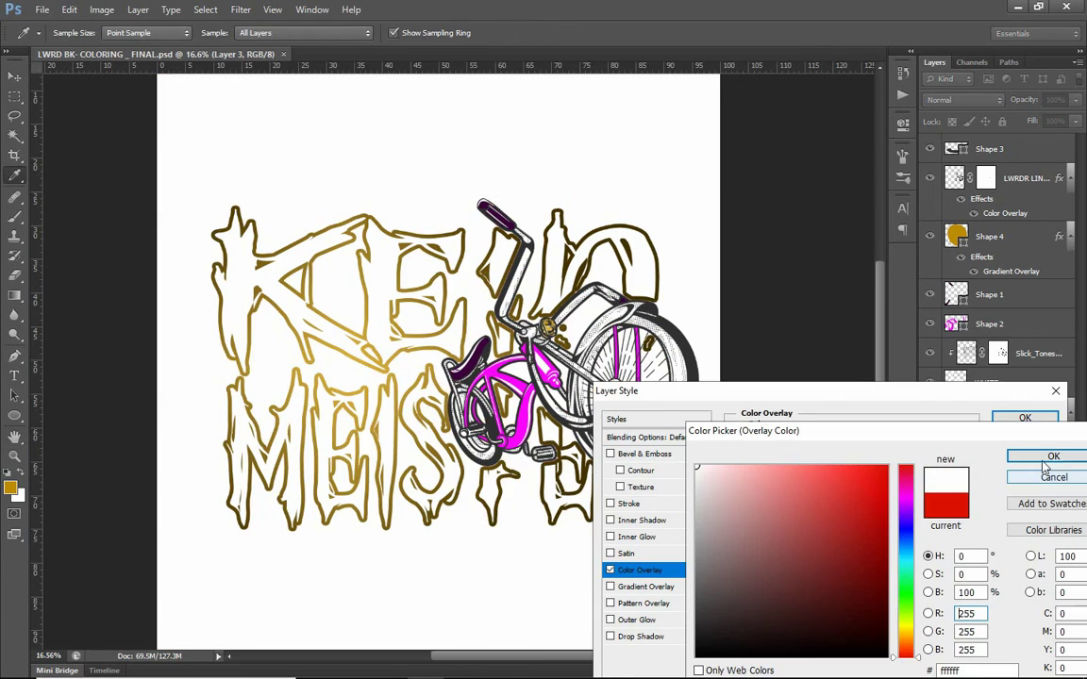
pyautogui.press('Escape')
pyautogui.press('Escape')
pyautogui.press('t')
pyautogui.scroll(-2, 574, 414)
pyautogui.scroll(1, 574, 414)
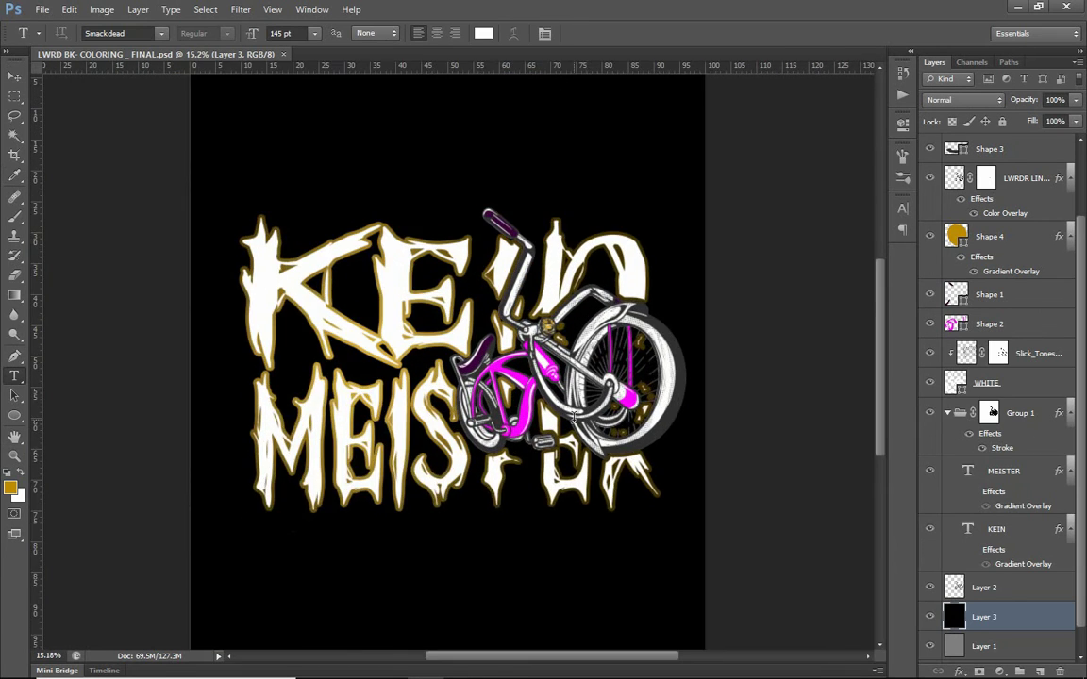
pyautogui.scroll(3, 572, 415)
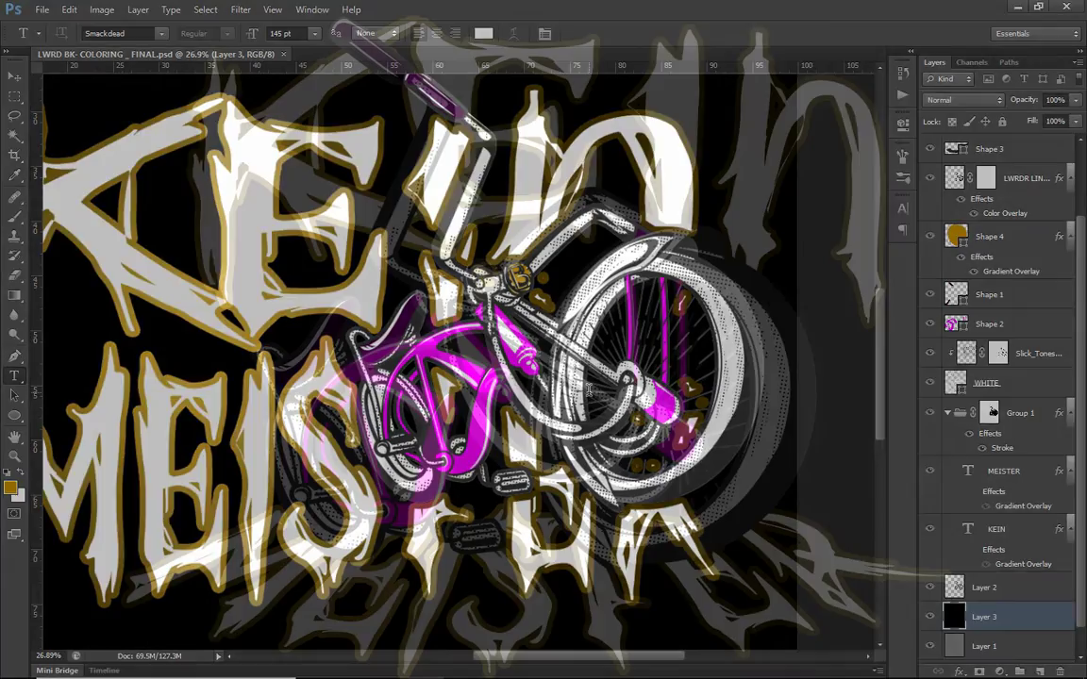